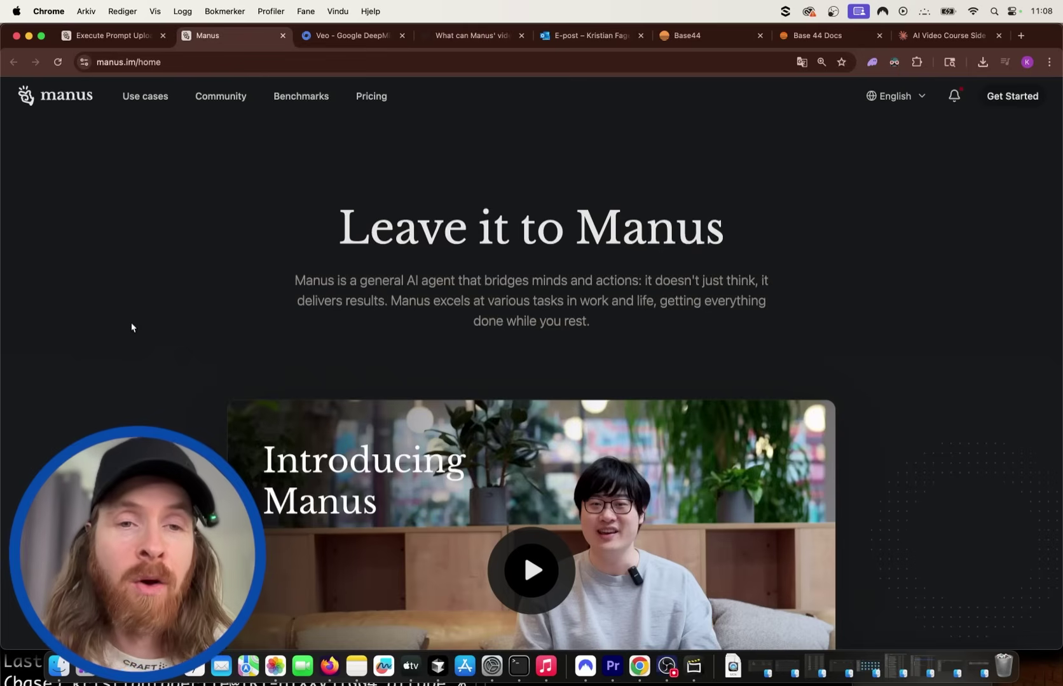
# - Look over the Veo 3 page, then the help article on Manus video generation
pyautogui.click(351, 36)
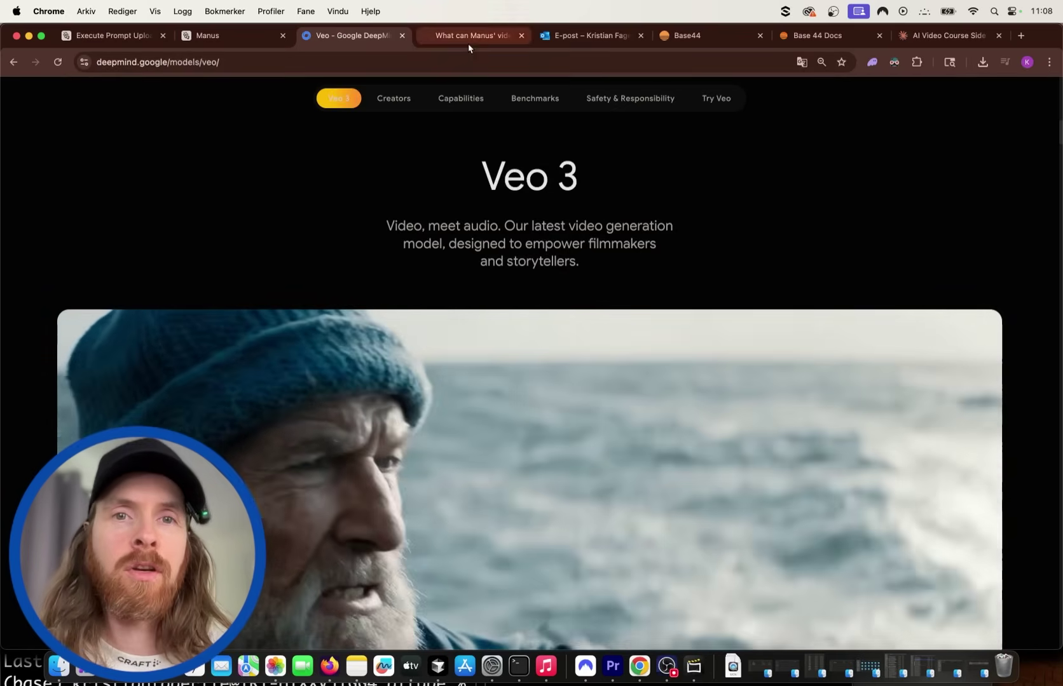
pyautogui.click(467, 39)
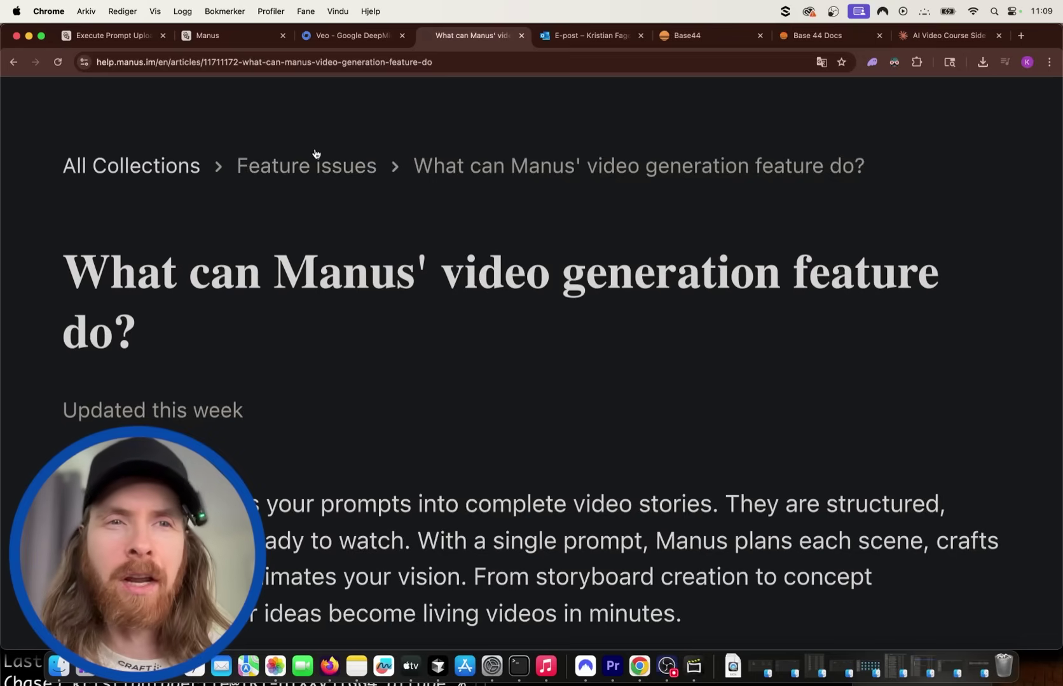
# - Return to the Manus app home, adjust the page zoom, and bring up mANUS.MD in Cursor
pyautogui.click(126, 39)
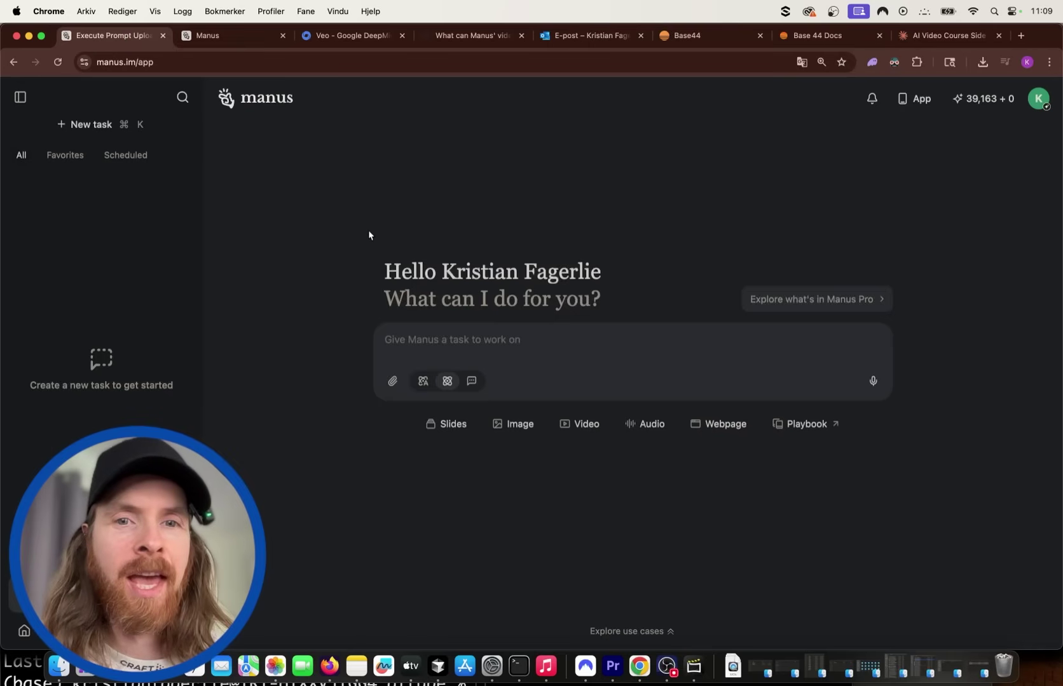
pyautogui.press('super+plus')
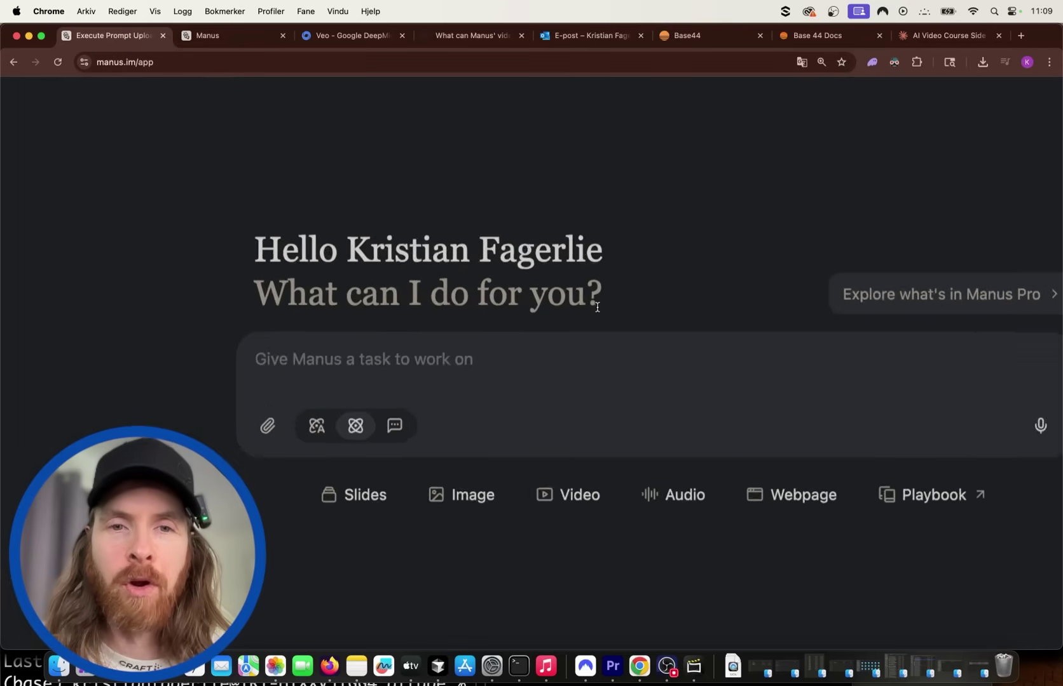
pyautogui.press('super+minus')
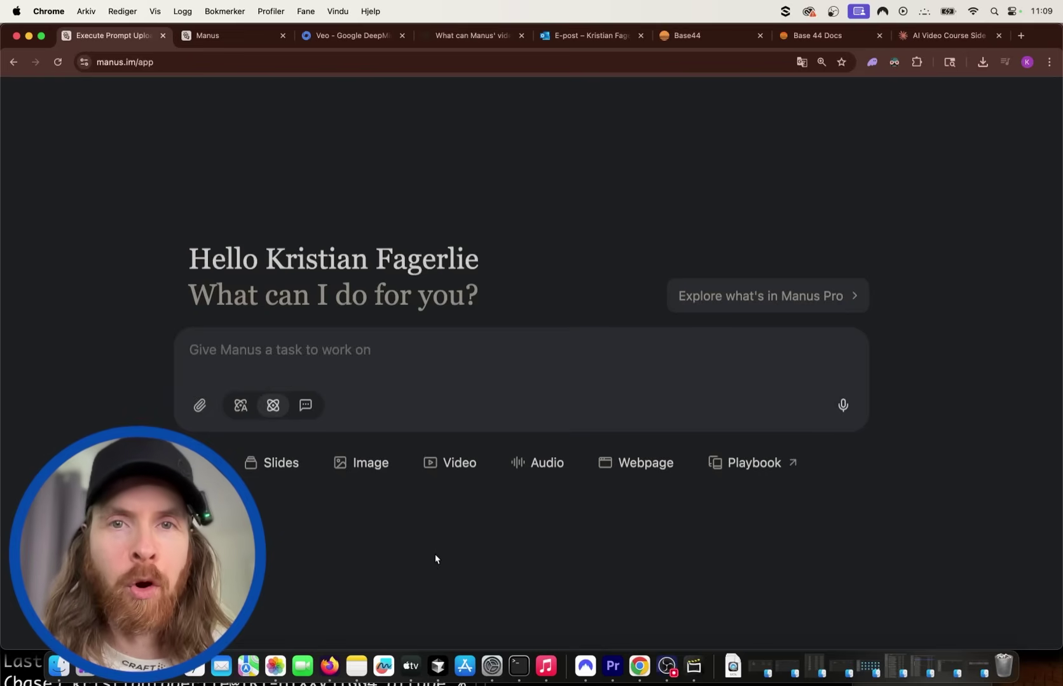
pyautogui.click(438, 666)
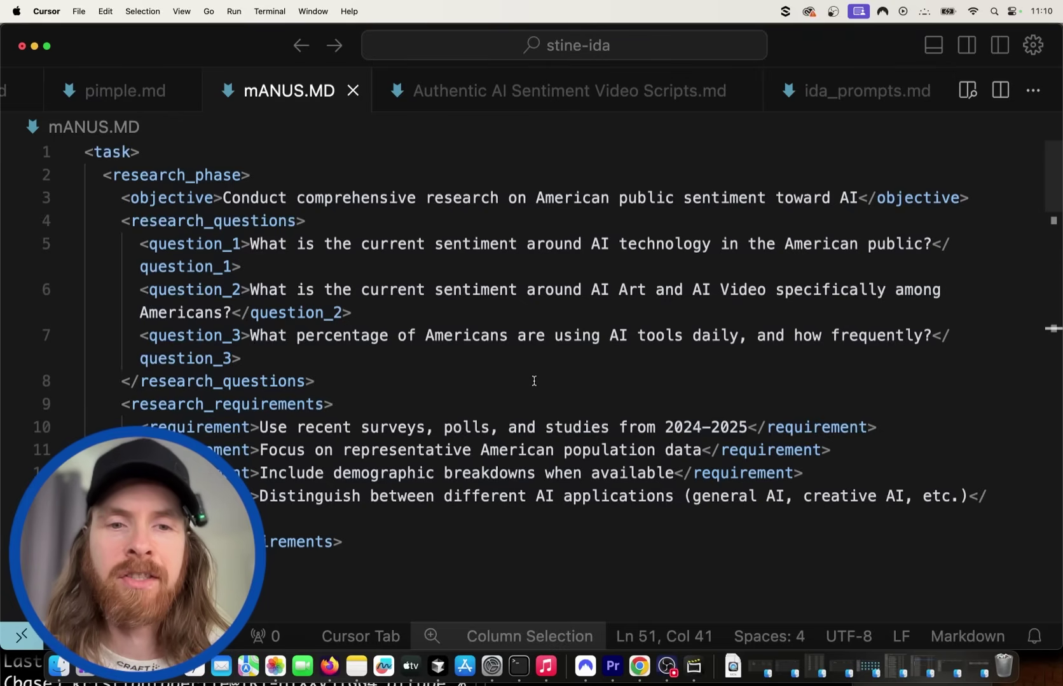
# - Read through the research and five-script prompt in mANUS.MD
pyautogui.scroll(-10, 533, 381)
pyautogui.scroll(10, 534, 380)
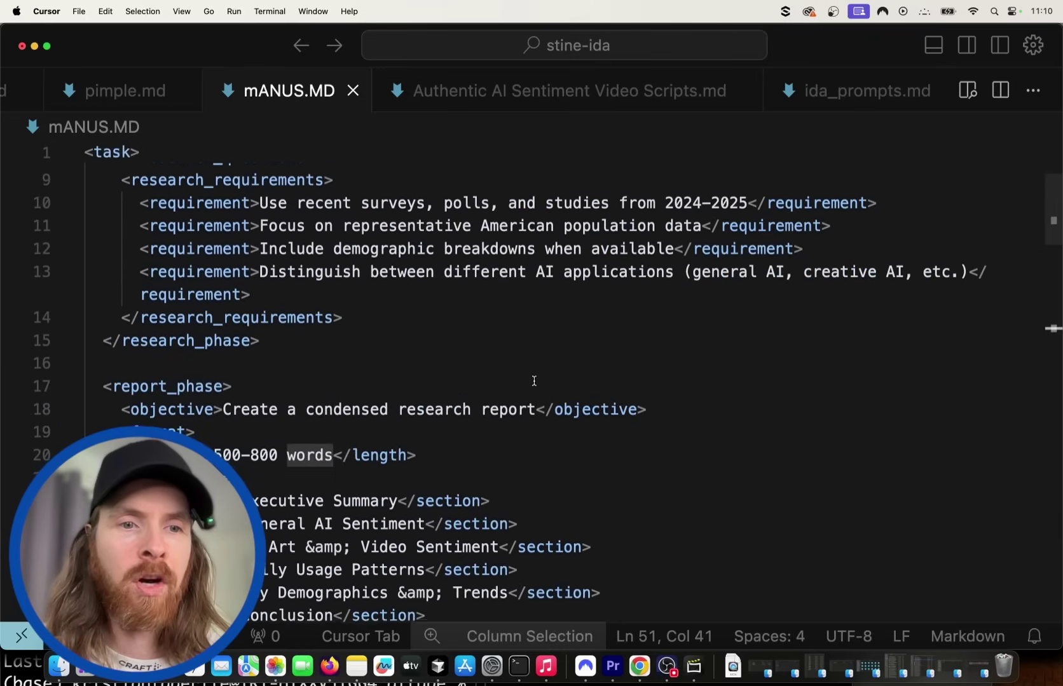
pyautogui.scroll(-8, 534, 381)
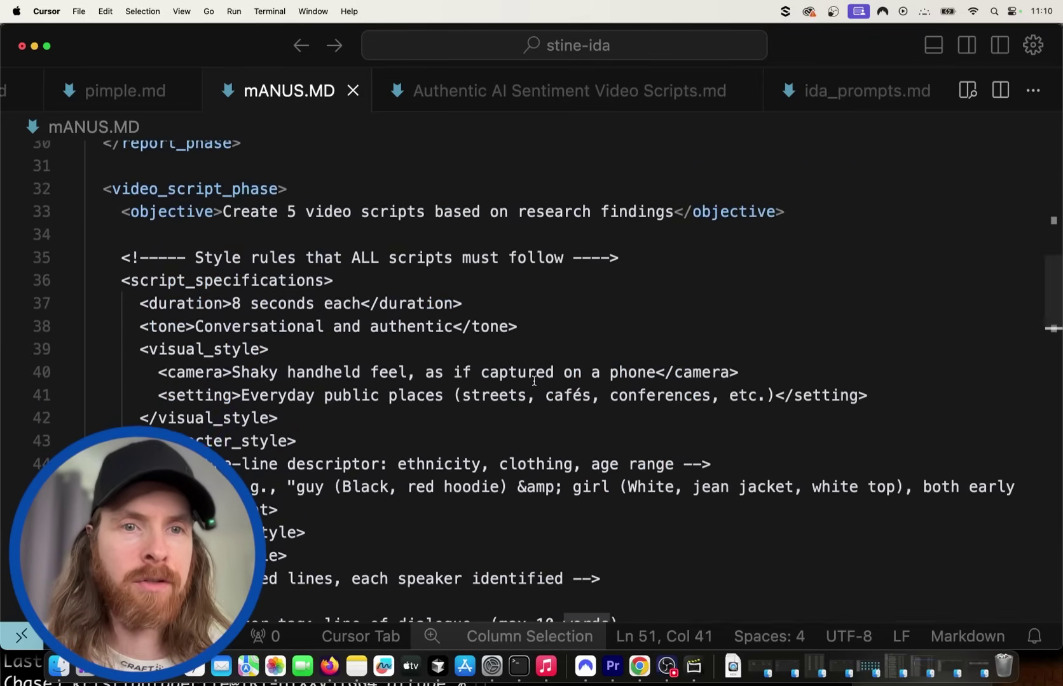
pyautogui.scroll(1, 534, 381)
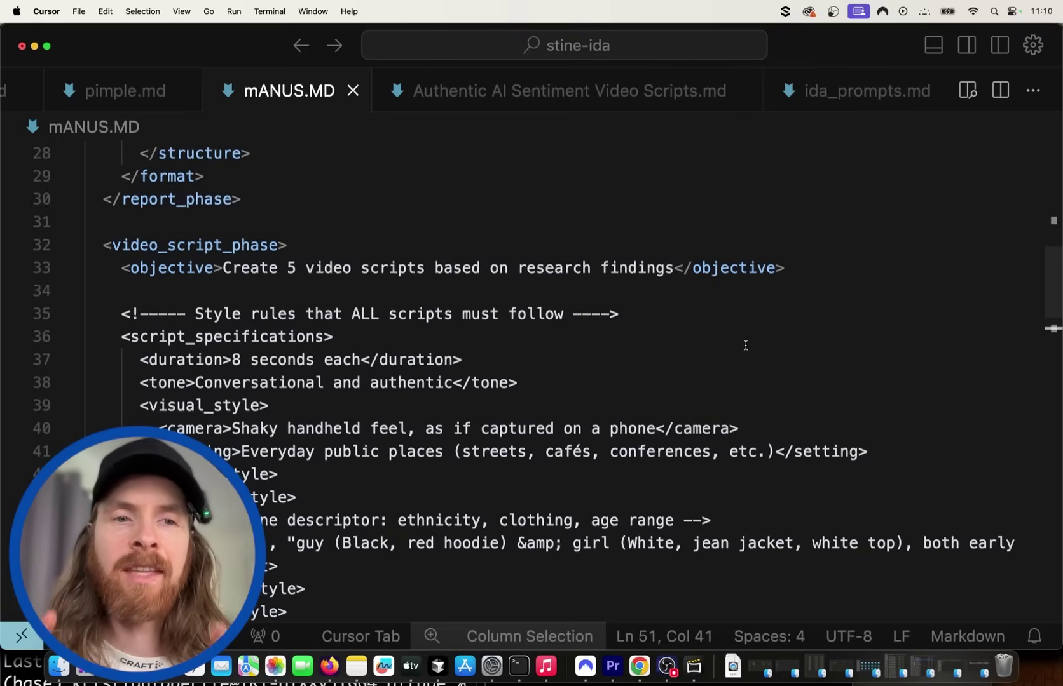
pyautogui.scroll(-15, 689, 358)
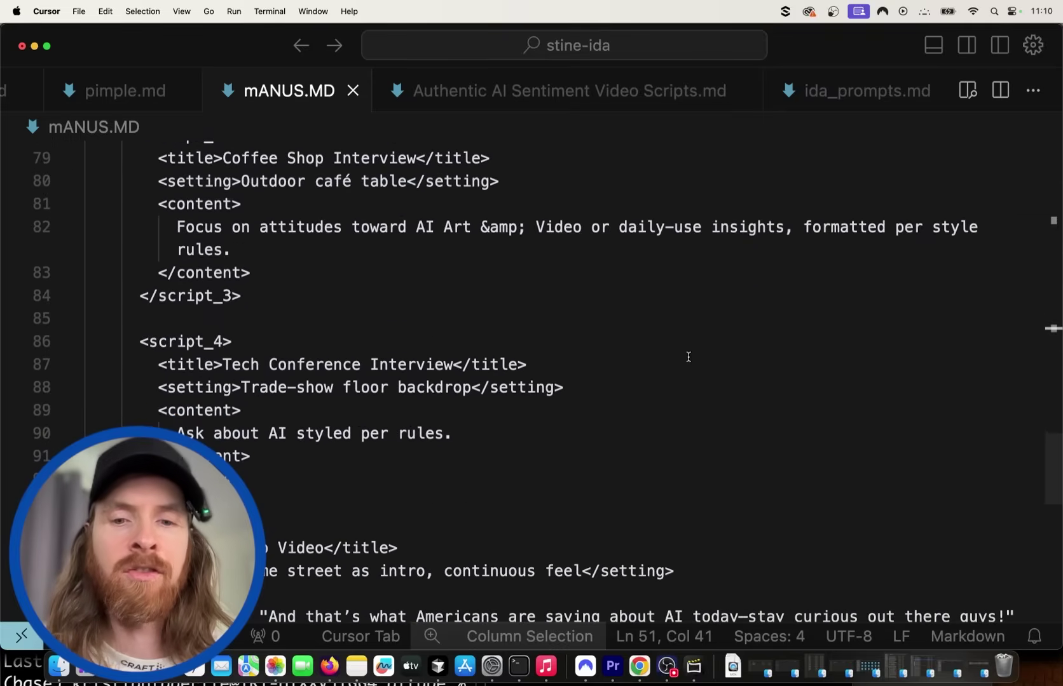
# - Back in Chrome, glance at the Veo 3 page, then return to the Manus app home
pyautogui.press('super+Tab')
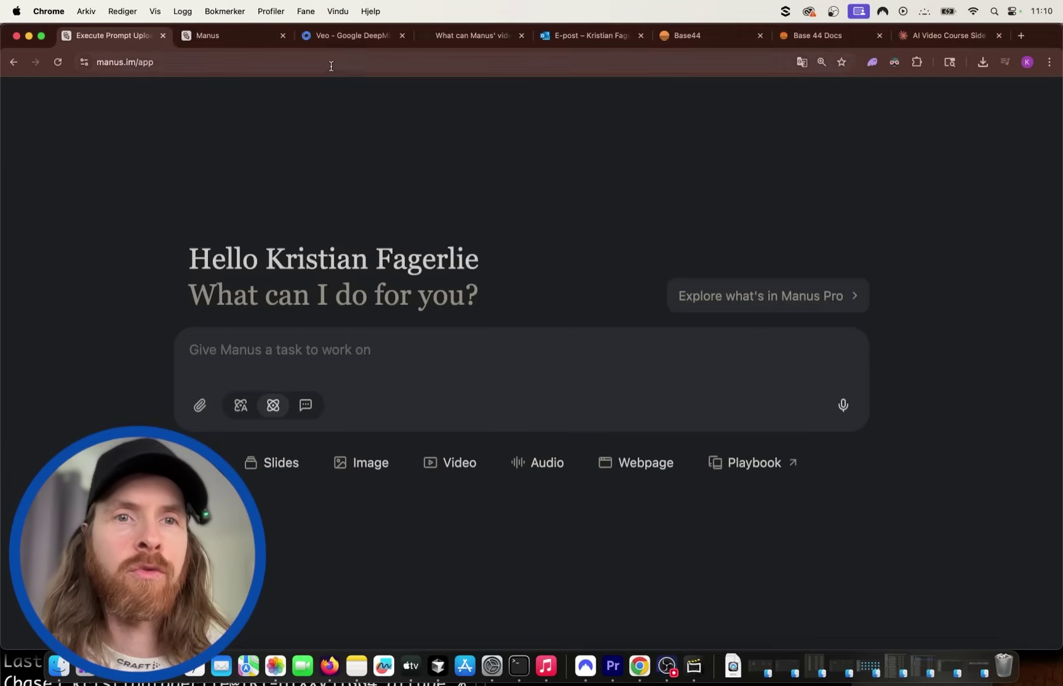
pyautogui.click(339, 41)
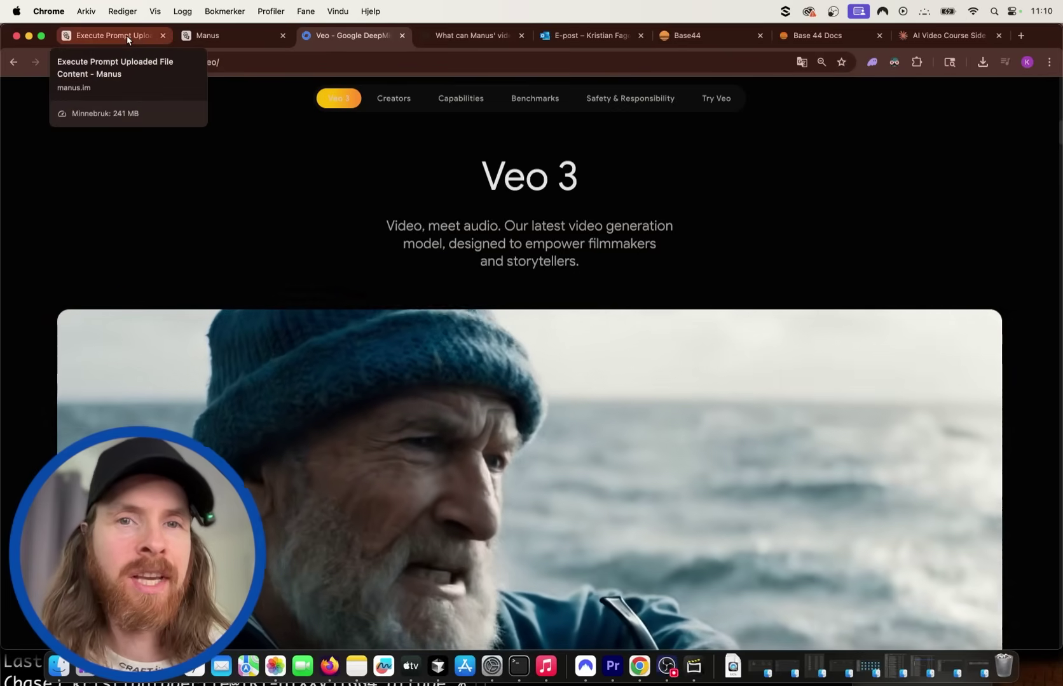
pyautogui.click(127, 38)
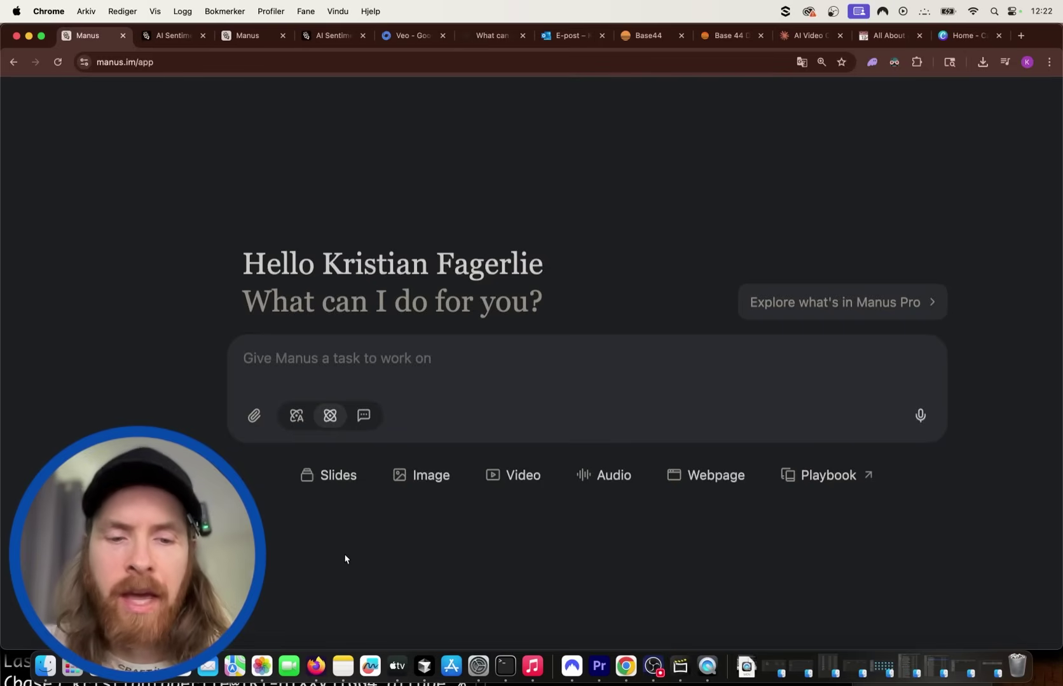
# - Copy the whole mANUS.MD prompt from Cursor and paste it into the Manus task box
pyautogui.press('super+Tab')
pyautogui.click(386, 525)
pyautogui.press('super+a')
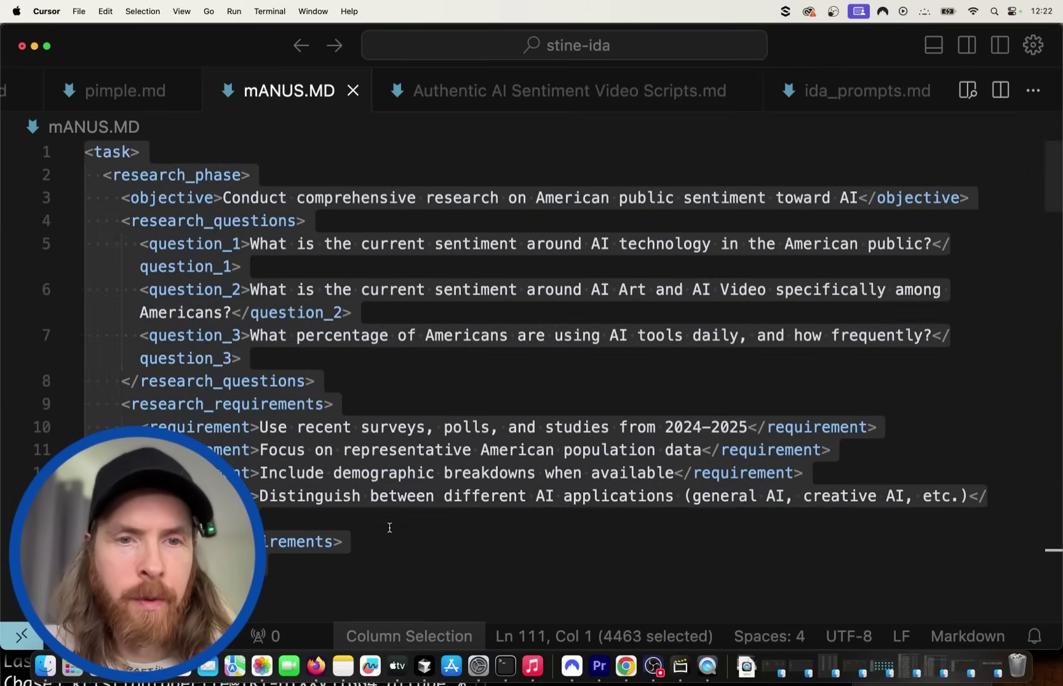
pyautogui.press('super+Tab')
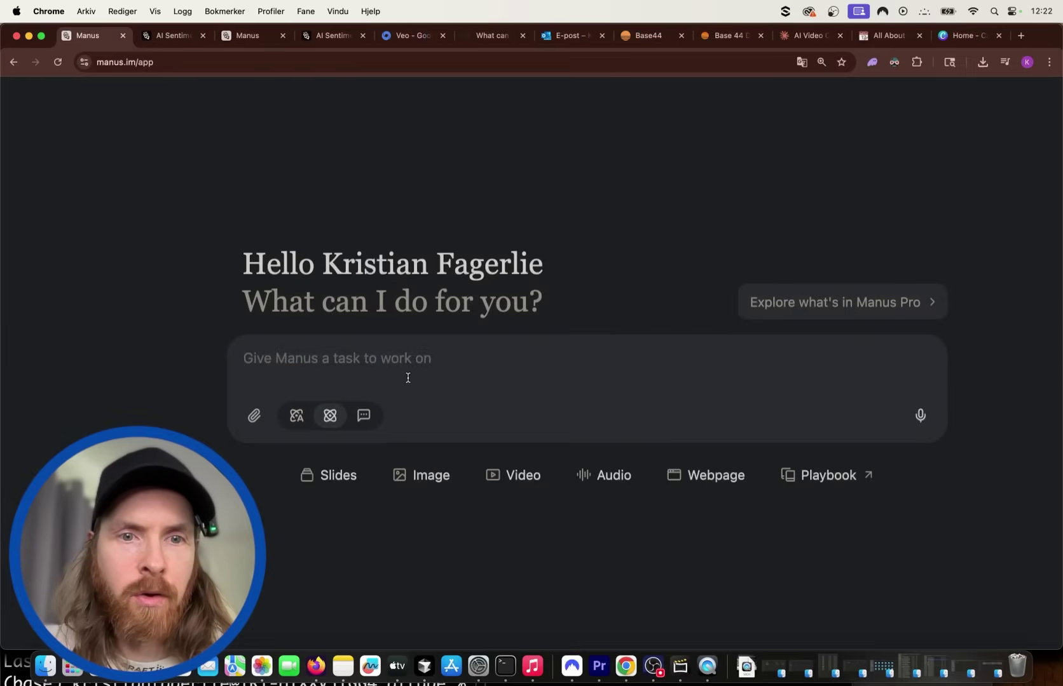
pyautogui.press('super+v')
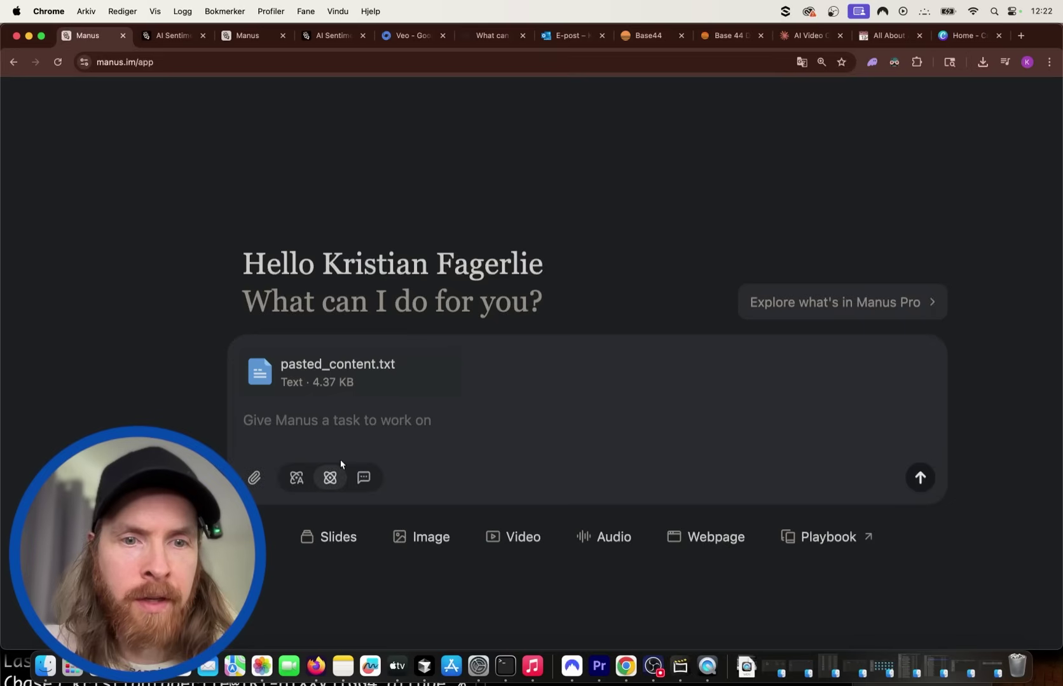
# - Switch to agent mode, add the request 'Execute the prompt', and send the task
pyautogui.moveTo(298, 488)
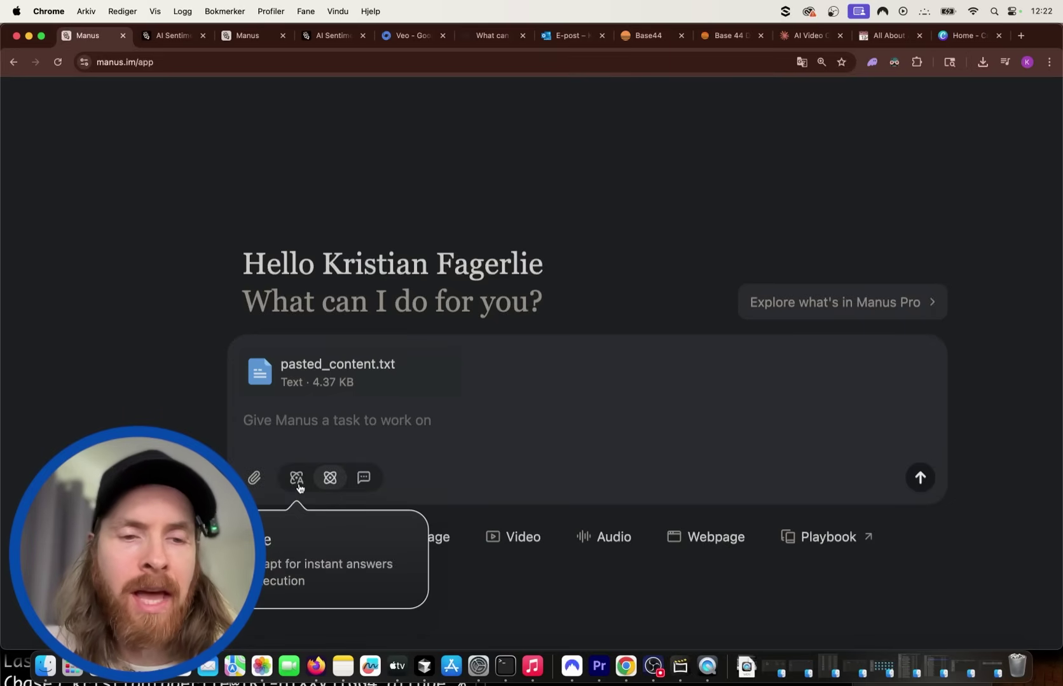
pyautogui.click(298, 479)
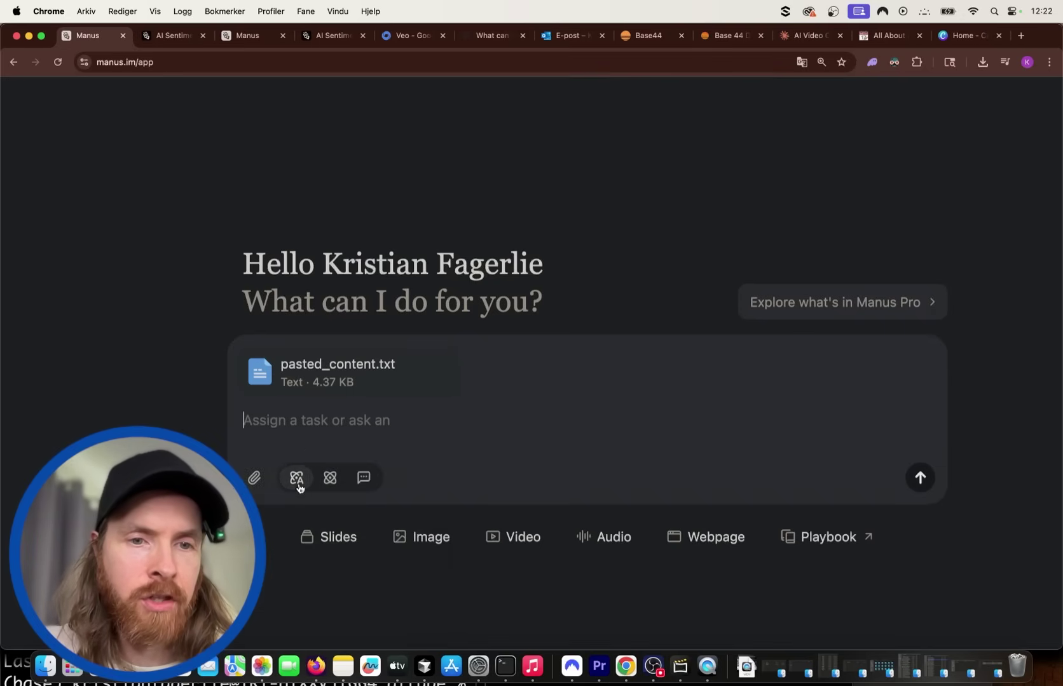
pyautogui.click(321, 425)
pyautogui.write('Execute the prompt')
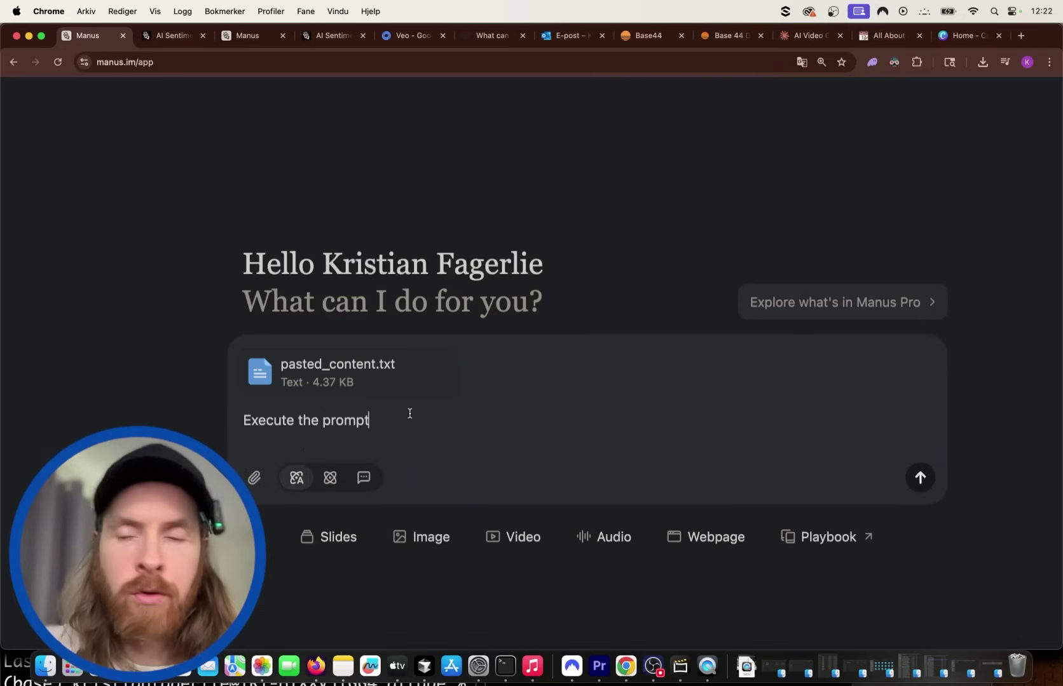
pyautogui.click(919, 478)
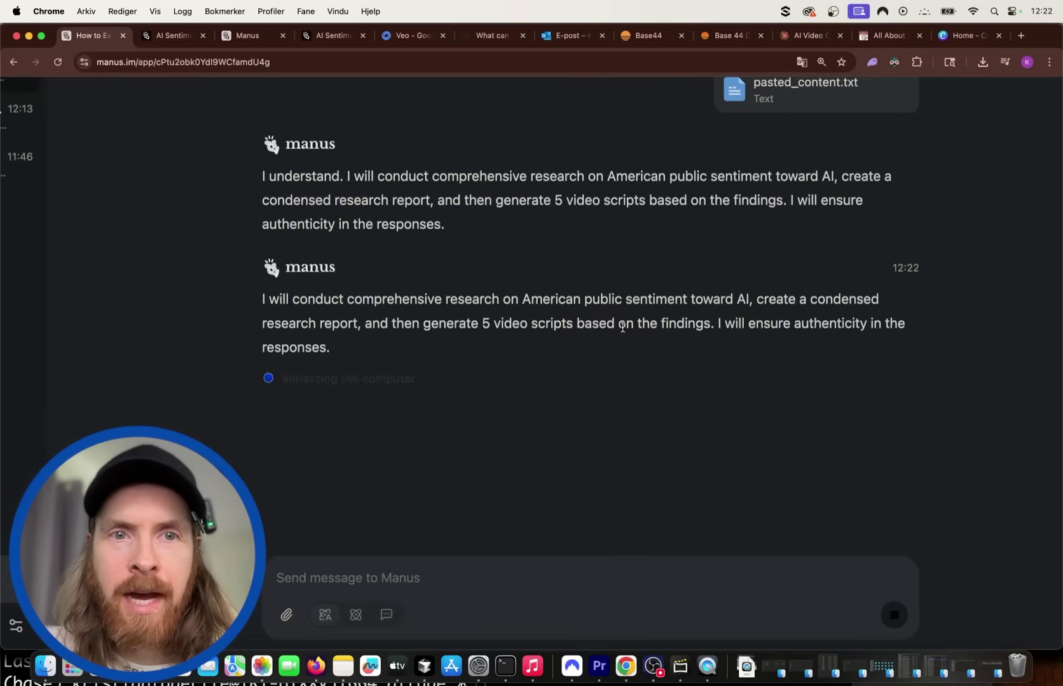
# - Reset the zoom and follow Manus posting its four-step plan and writing todo.md
pyautogui.press('super+minus')
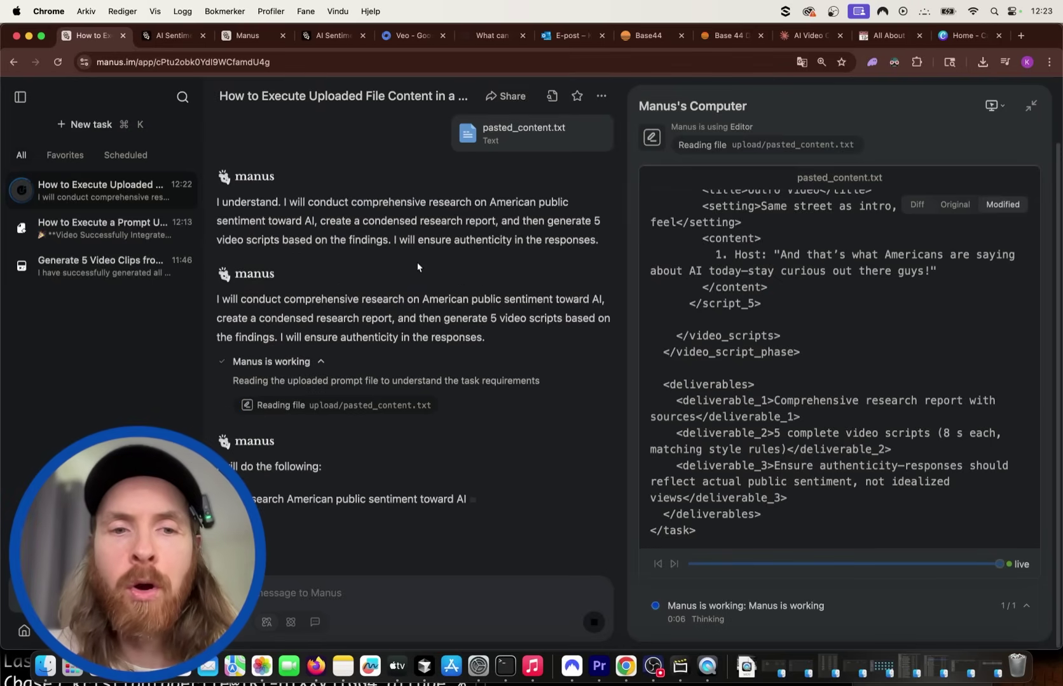
pyautogui.scroll(5, 349, 482)
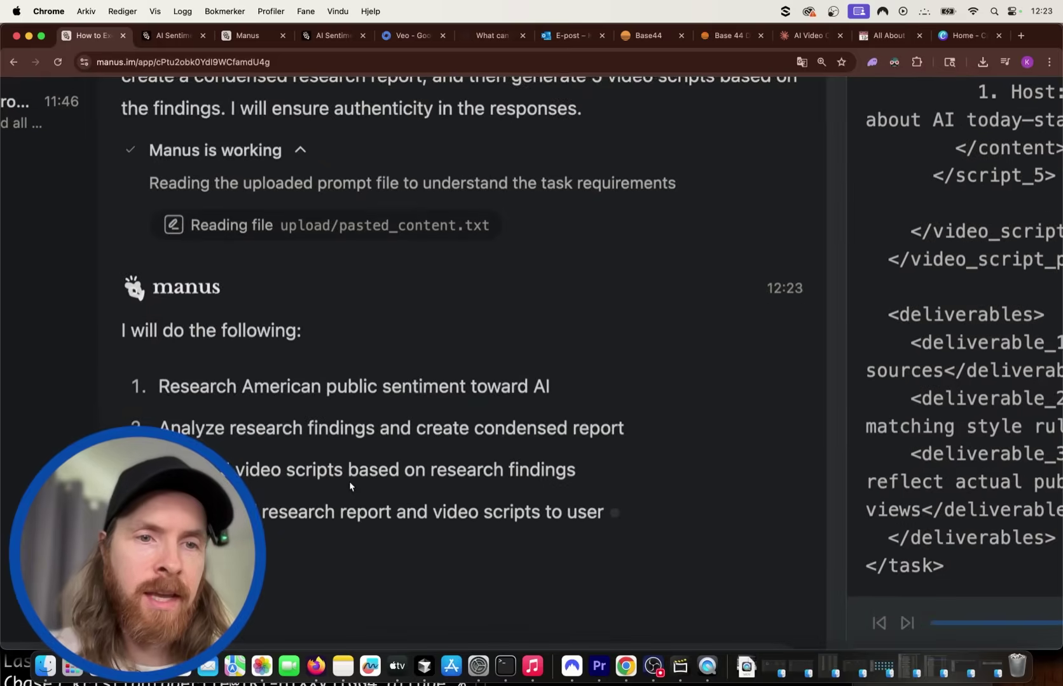
pyautogui.hscroll(-4, 259, 325)
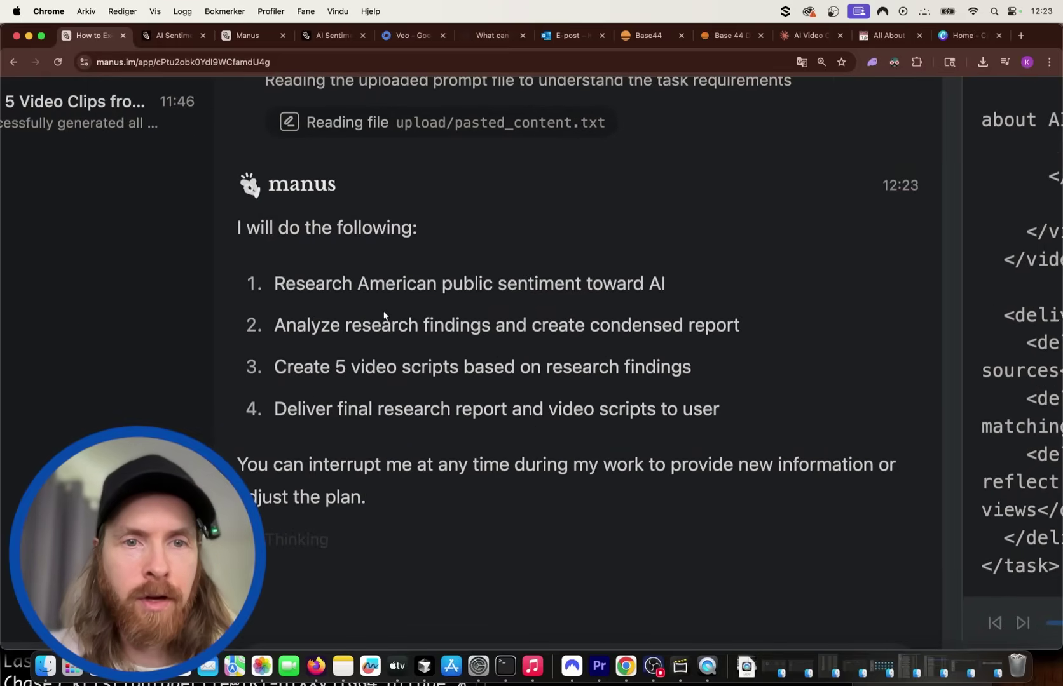
pyautogui.hscroll(-3, 384, 315)
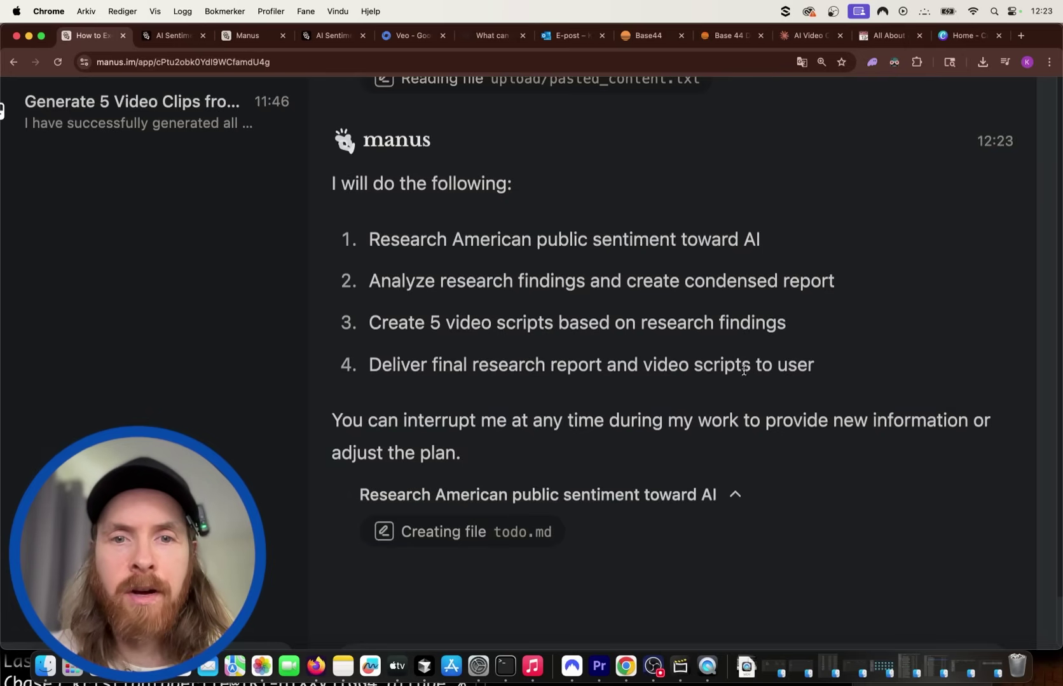
pyautogui.scroll(-5, 706, 331)
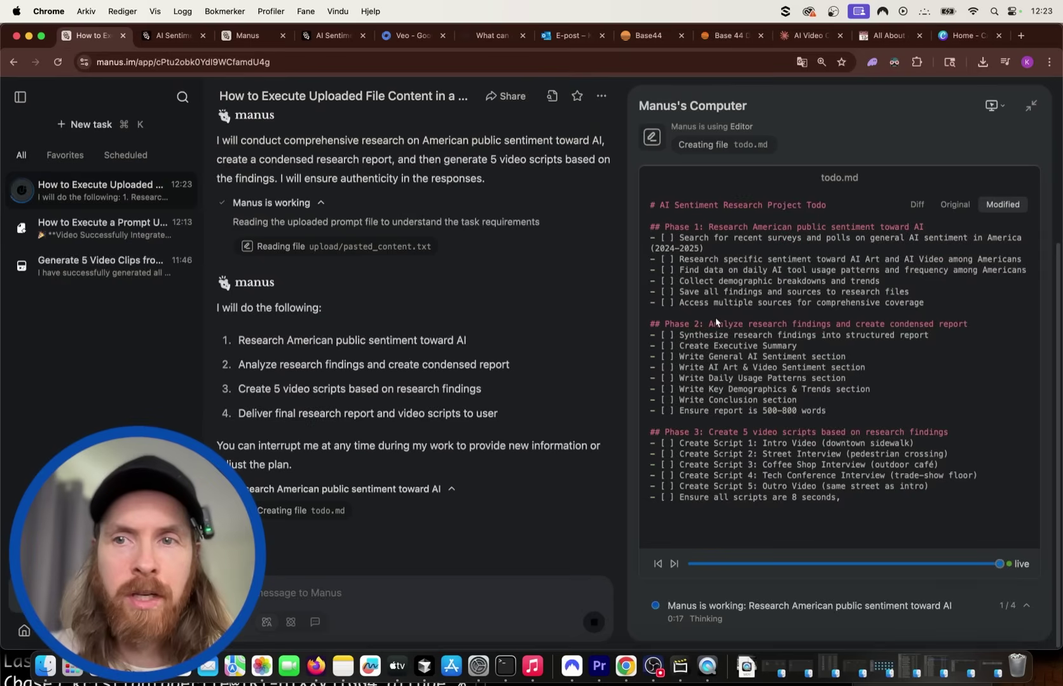
pyautogui.scroll(5, 723, 313)
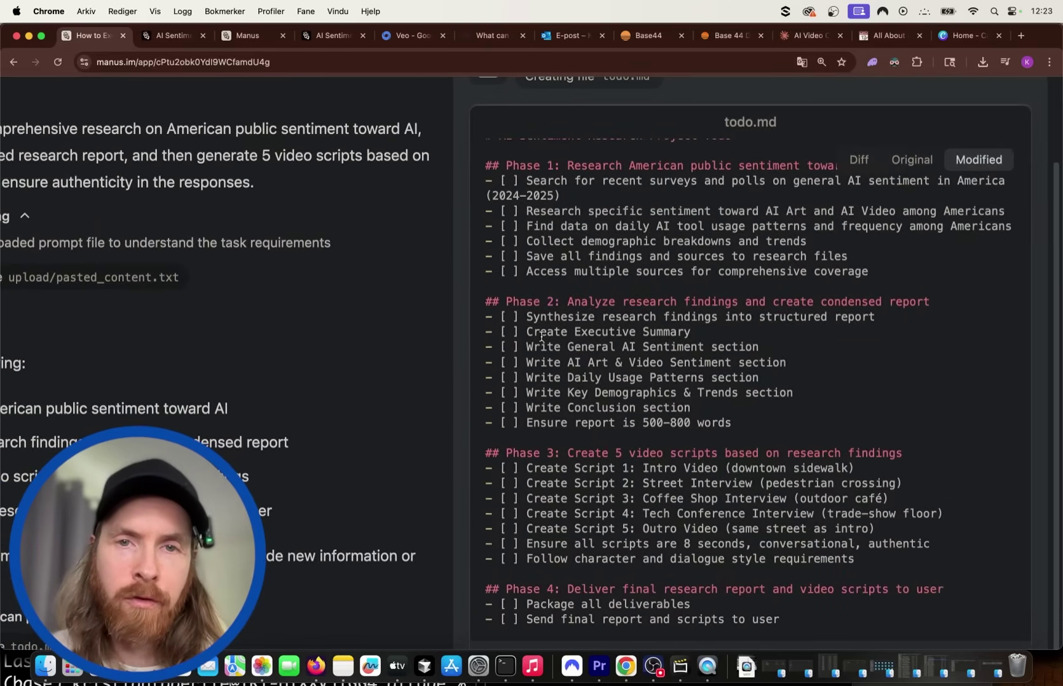
# - Follow the agent reading Pew and Gallup data into research_findings.md, then Menlo Ventures' 2025 report
pyautogui.scroll(4, 355, 356)
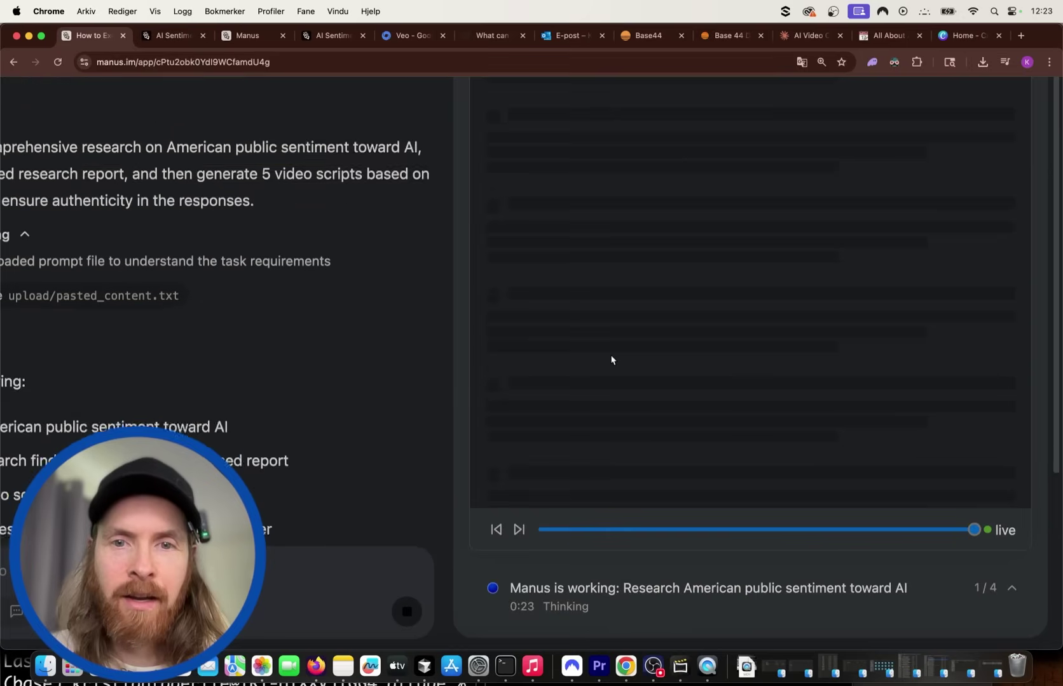
pyautogui.scroll(-5, 338, 369)
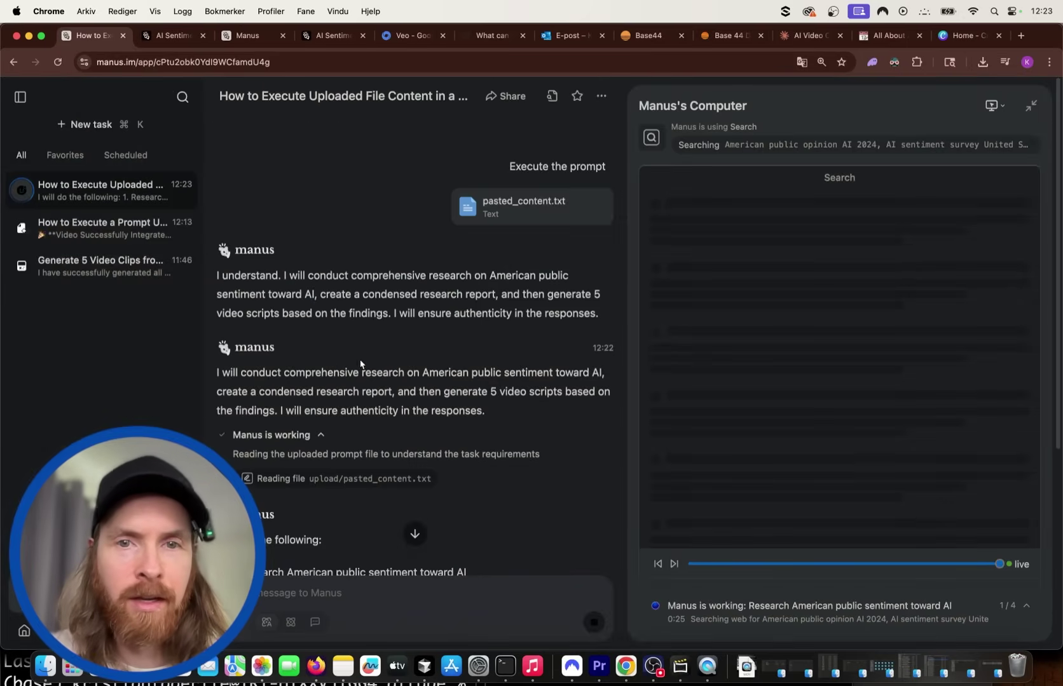
pyautogui.scroll(5, 846, 249)
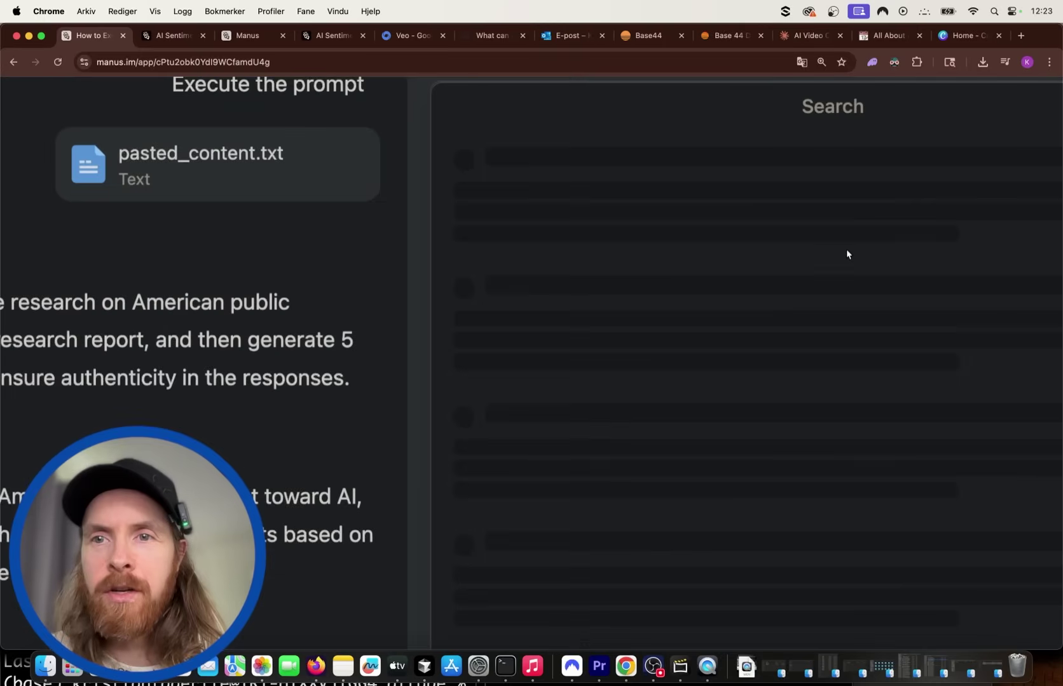
pyautogui.hscroll(5, 846, 249)
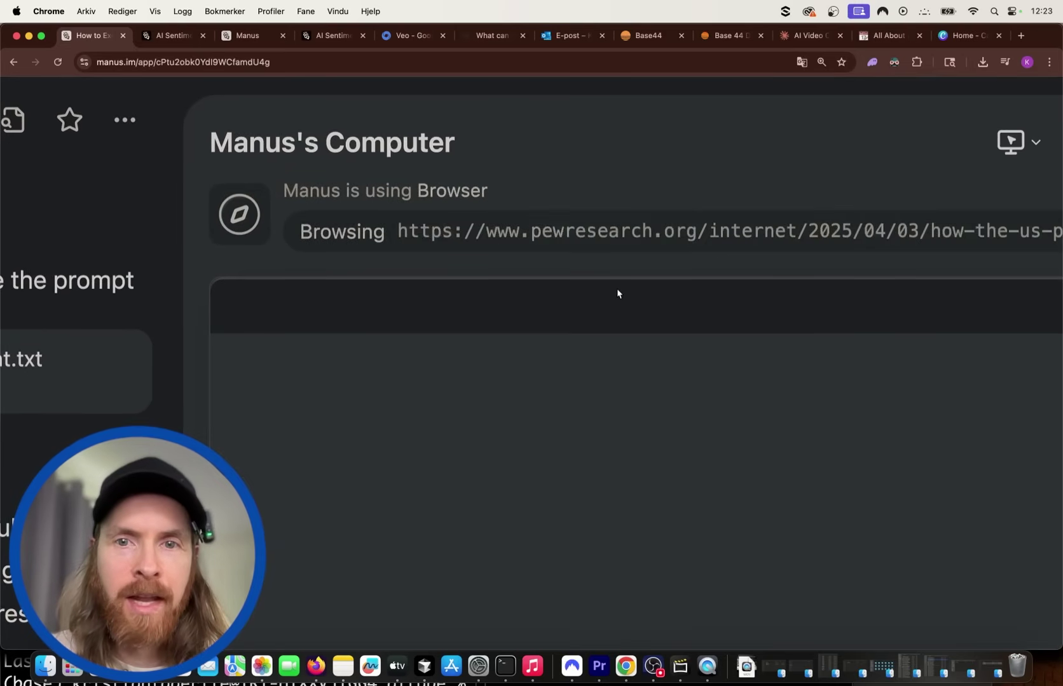
pyautogui.scroll(-5, 632, 304)
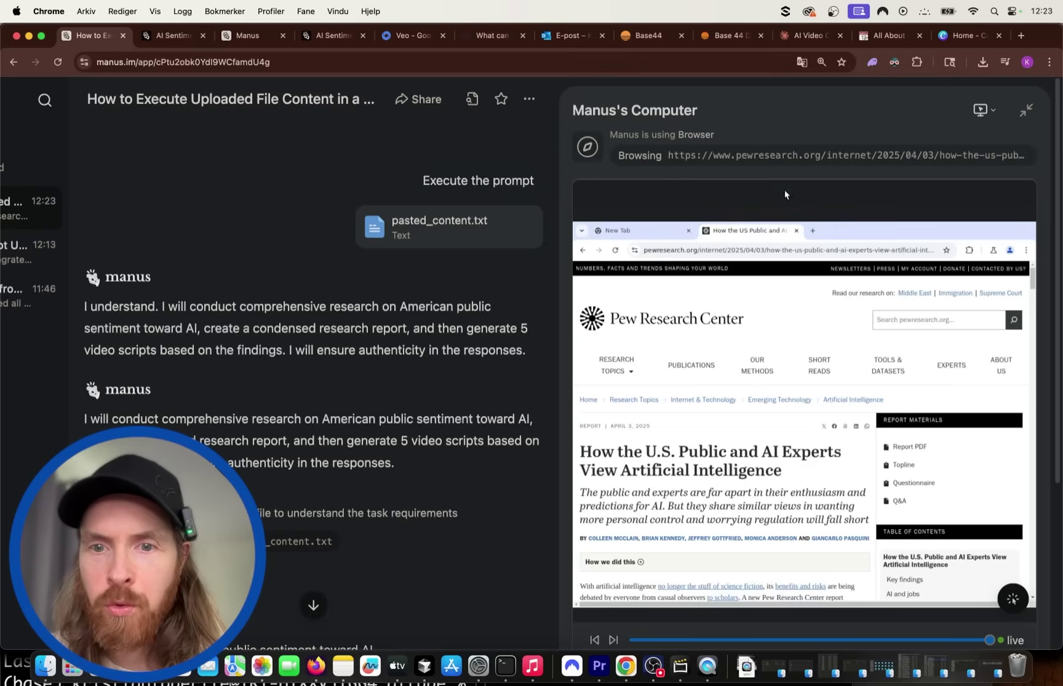
pyautogui.scroll(5, 707, 452)
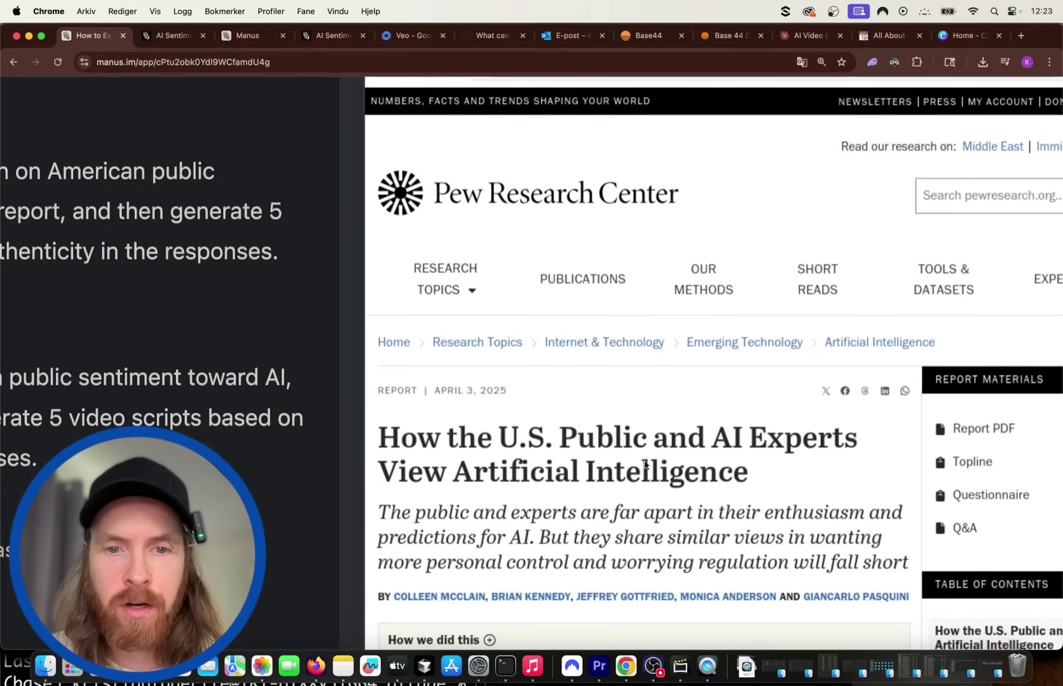
pyautogui.scroll(-5, 516, 446)
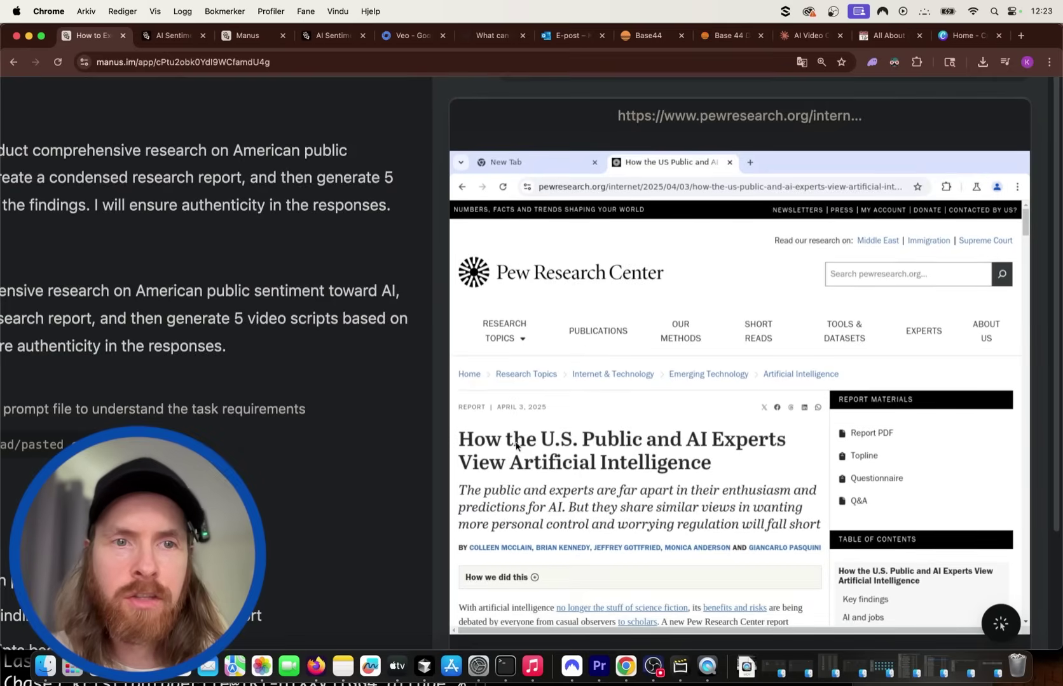
pyautogui.scroll(-5, 516, 446)
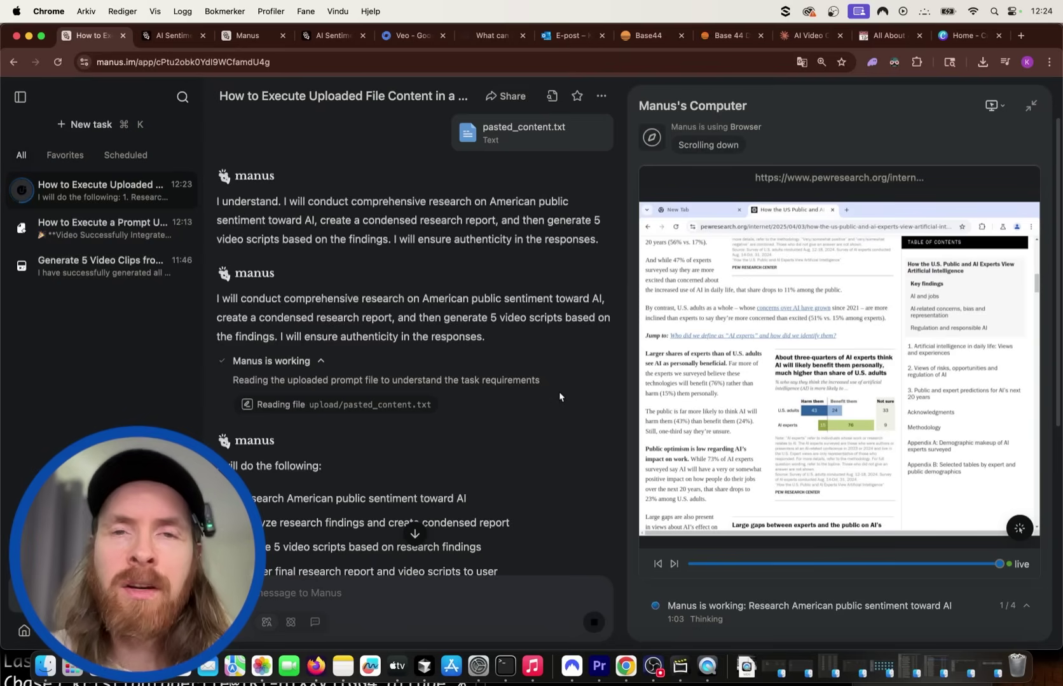
pyautogui.scroll(-10, 471, 429)
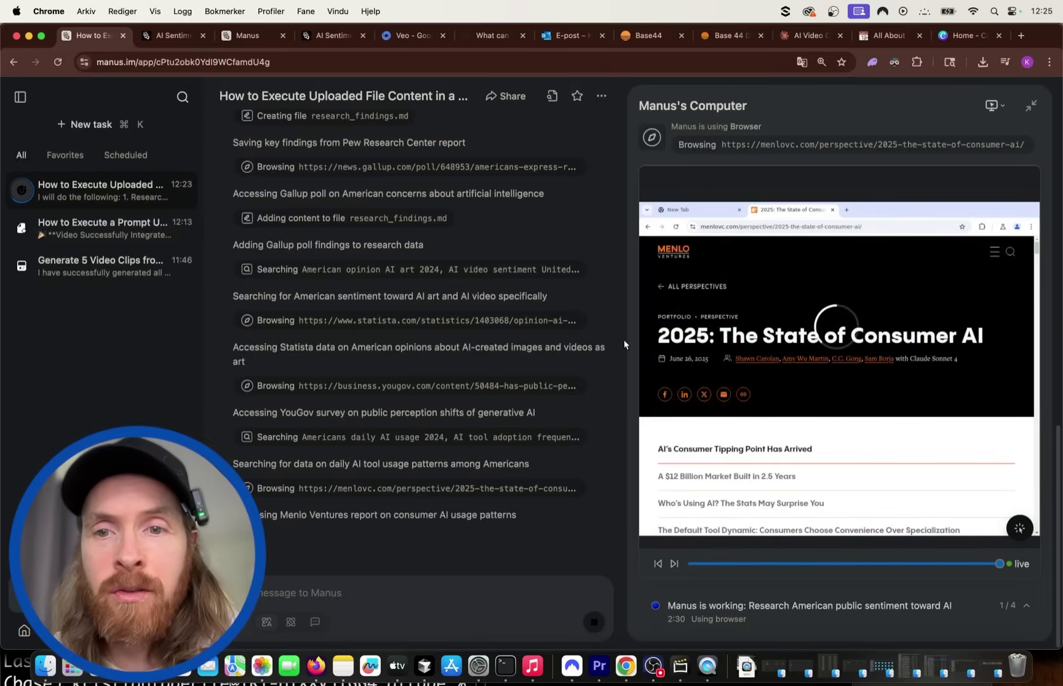
# - Watch the agent add YouGov and Menlo Ventures data until todo.md checks off Phase 1
pyautogui.scroll(5, 846, 409)
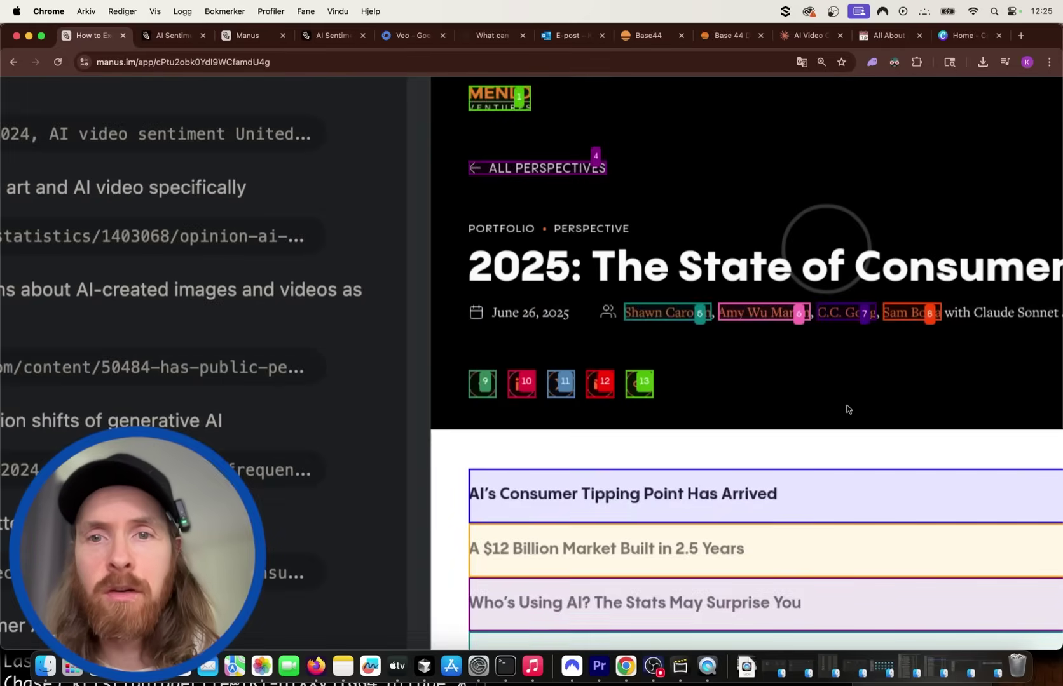
pyautogui.hscroll(3, 846, 409)
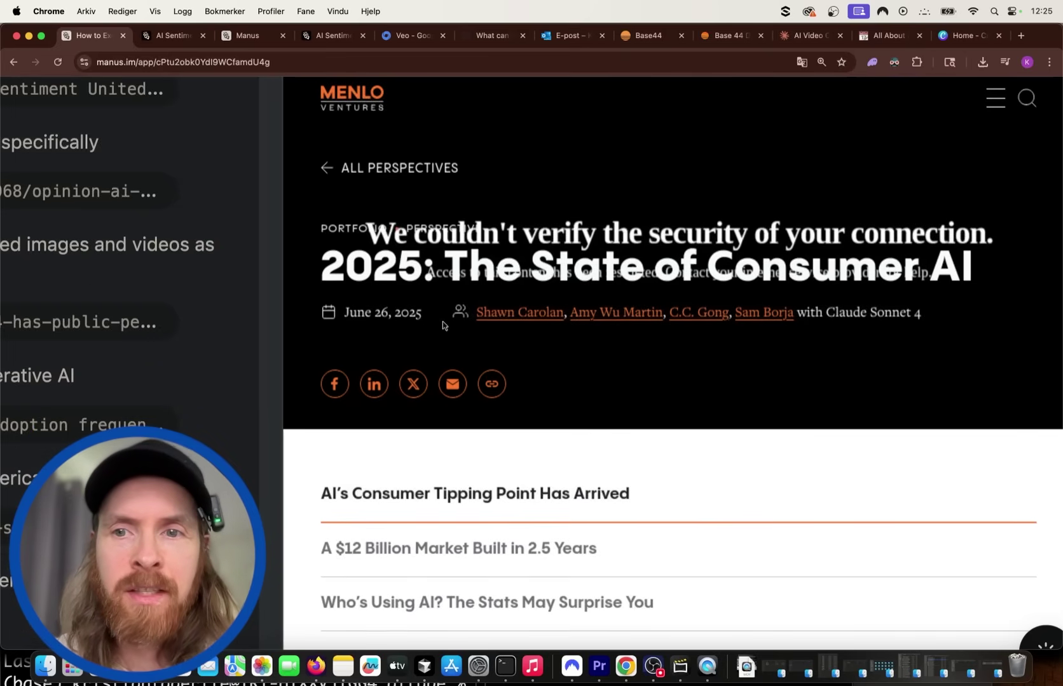
pyautogui.scroll(-5, 721, 399)
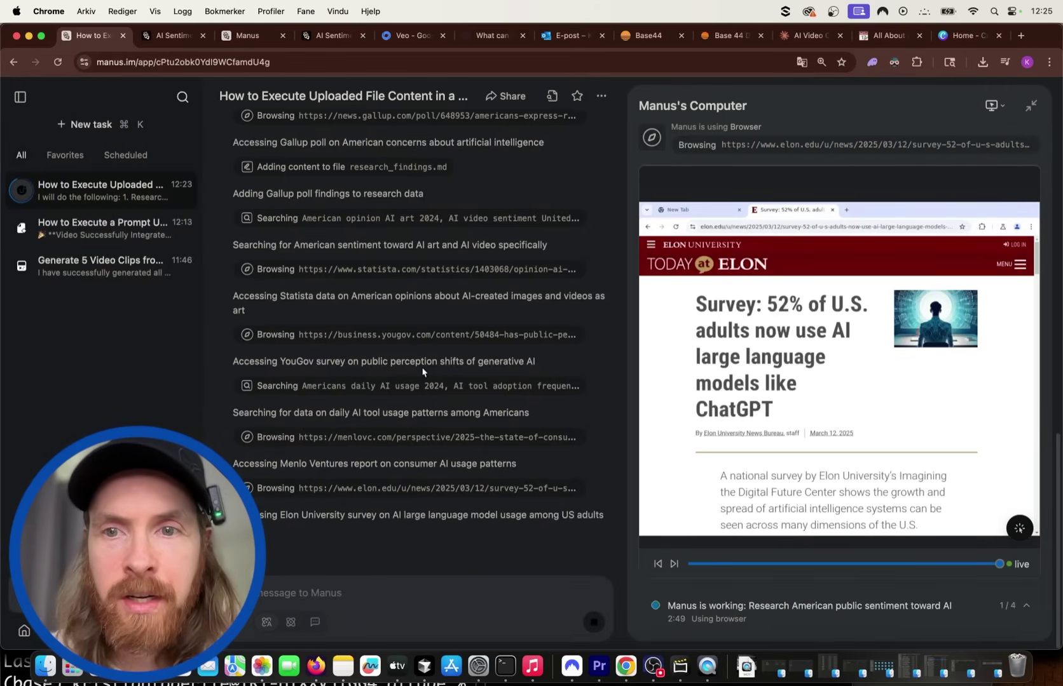
pyautogui.scroll(5, 825, 389)
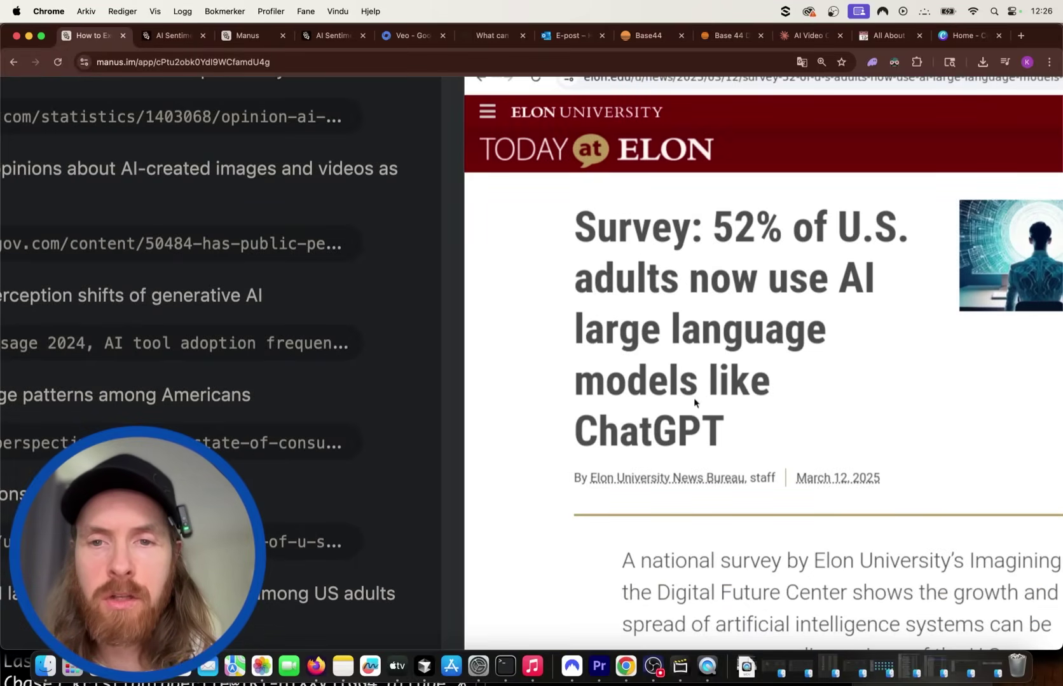
pyautogui.scroll(-3, 249, 384)
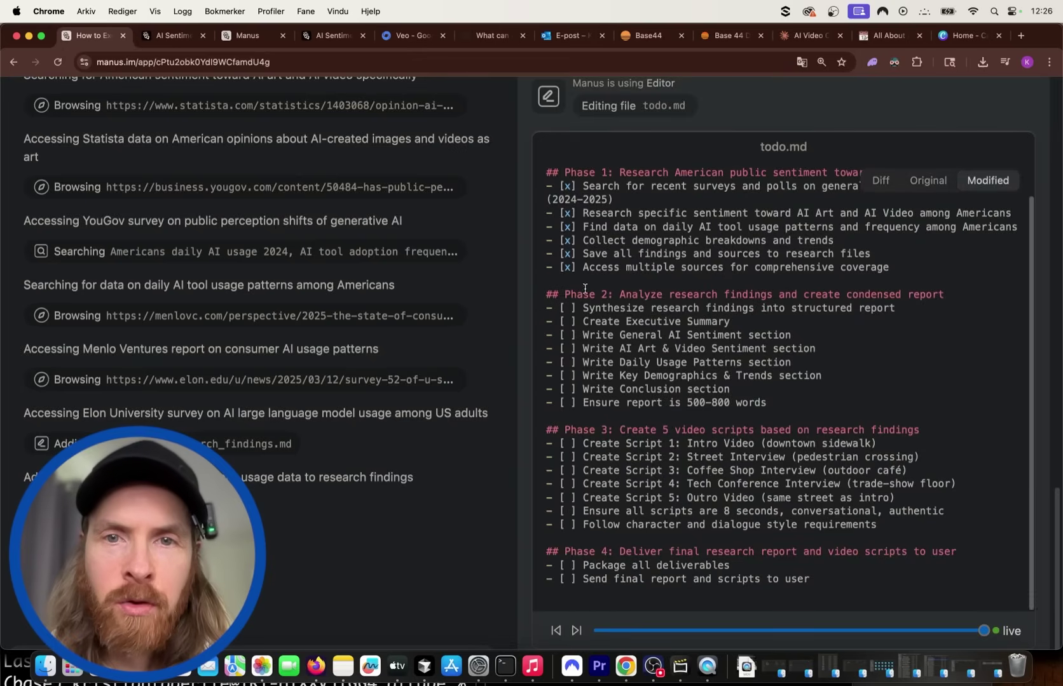
# - Open the 'American Public Sentiment Toward AI: A 2024-2025 Research Report' Markdown deliverable
pyautogui.scroll(5, 674, 240)
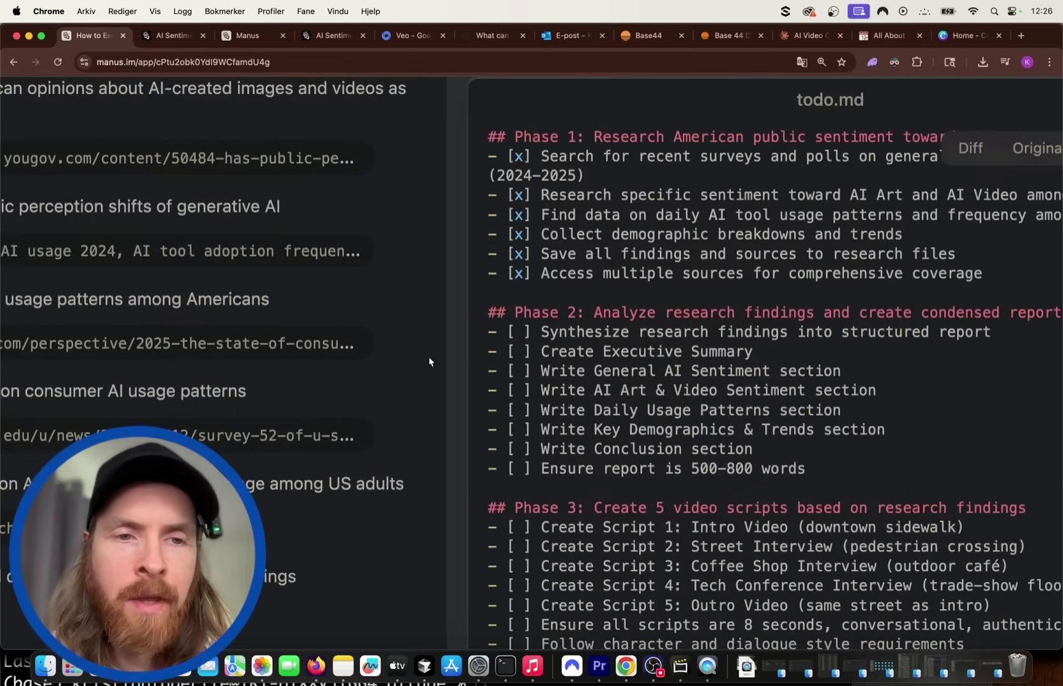
pyautogui.scroll(-5, 428, 356)
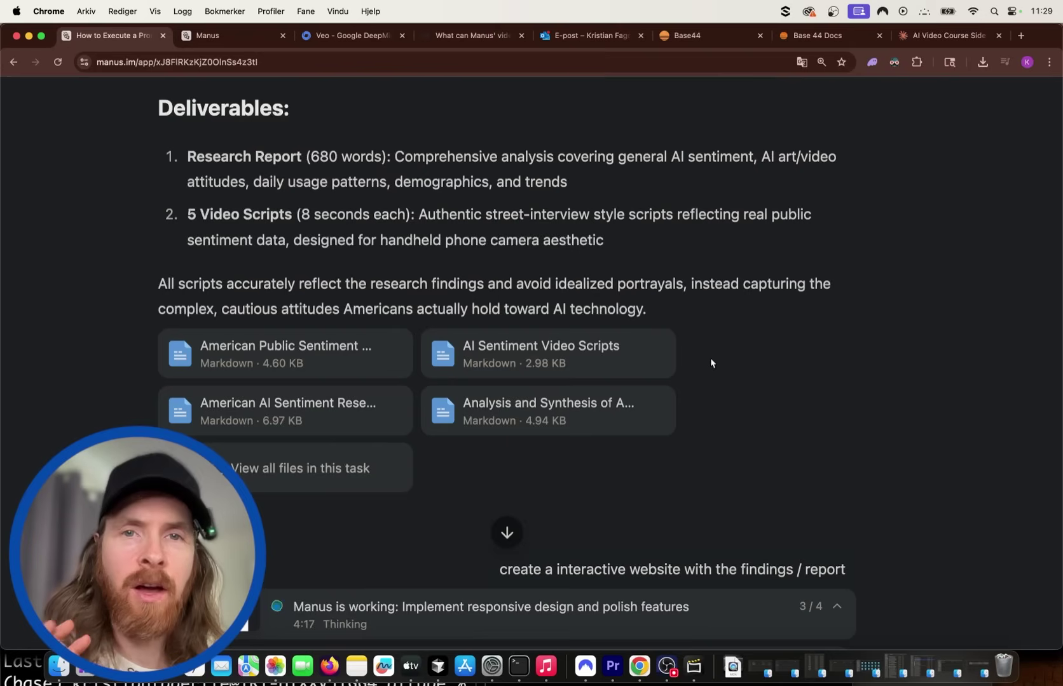
pyautogui.click(292, 352)
pyautogui.scroll(3, 800, 178)
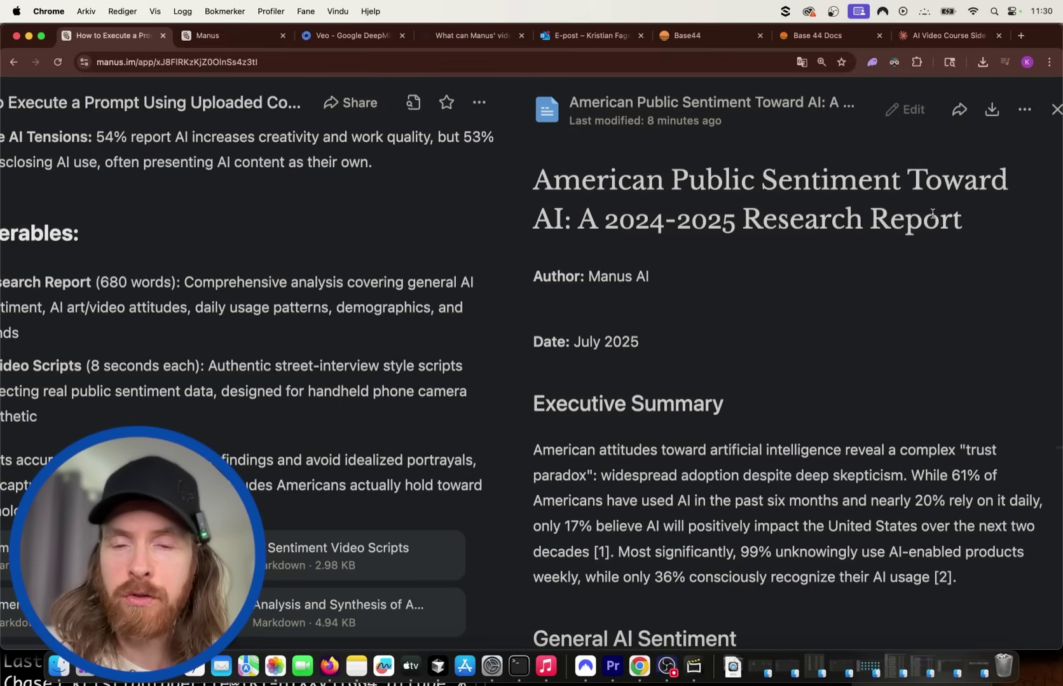
pyautogui.scroll(-20, 706, 427)
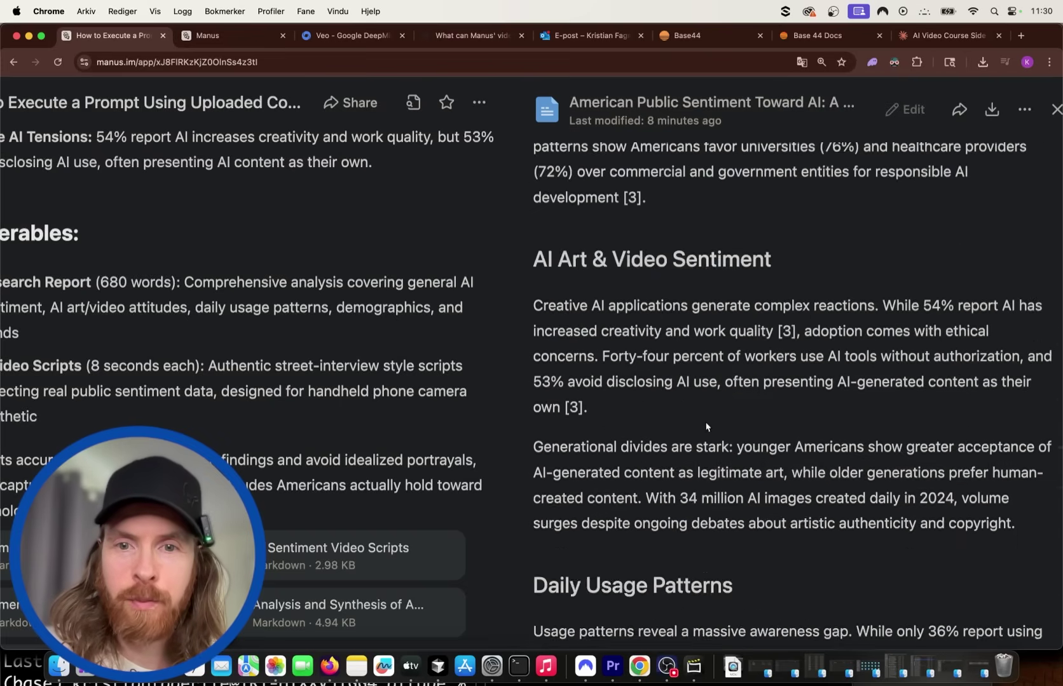
pyautogui.scroll(7, 705, 427)
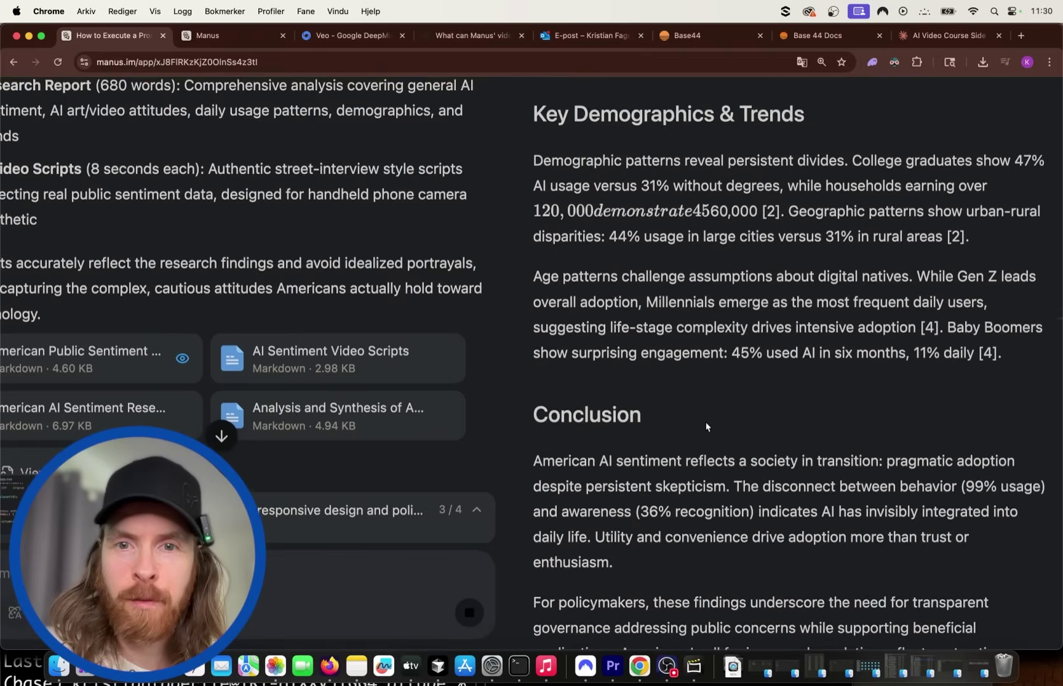
pyautogui.scroll(-5, 705, 427)
pyautogui.scroll(2, 736, 361)
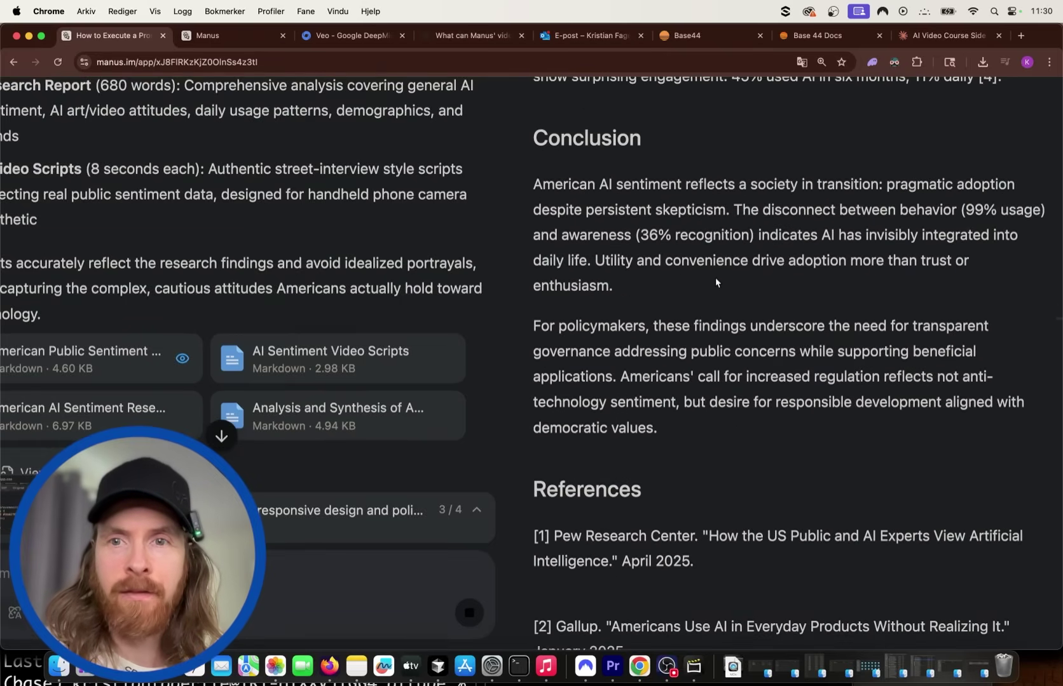
pyautogui.scroll(5, 715, 280)
pyautogui.scroll(-3, 715, 277)
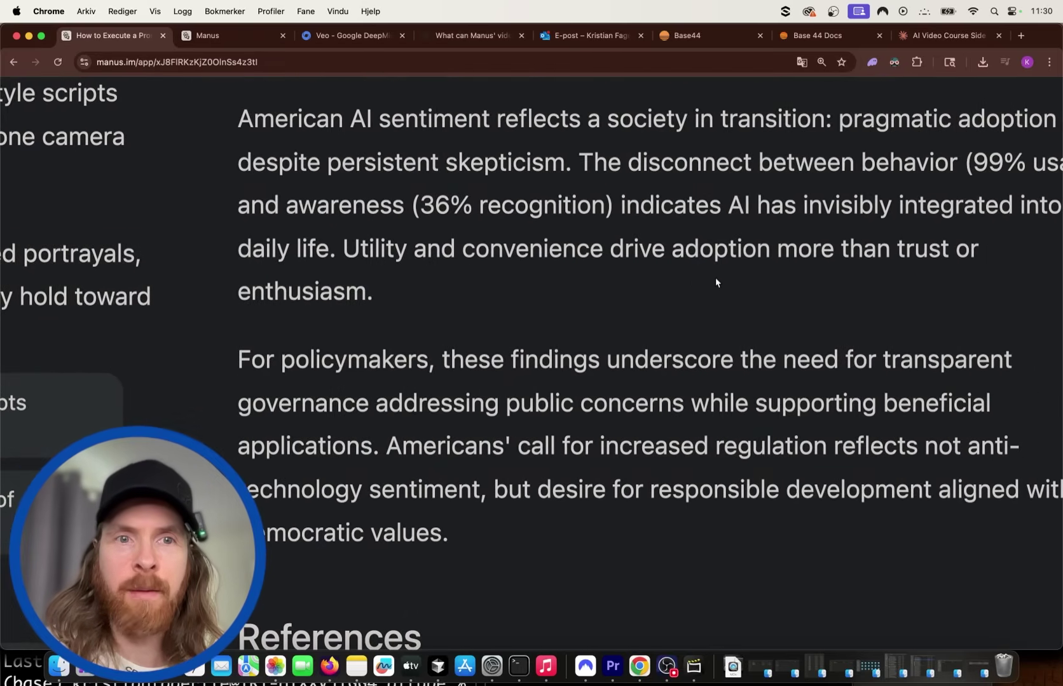
pyautogui.scroll(1, 585, 226)
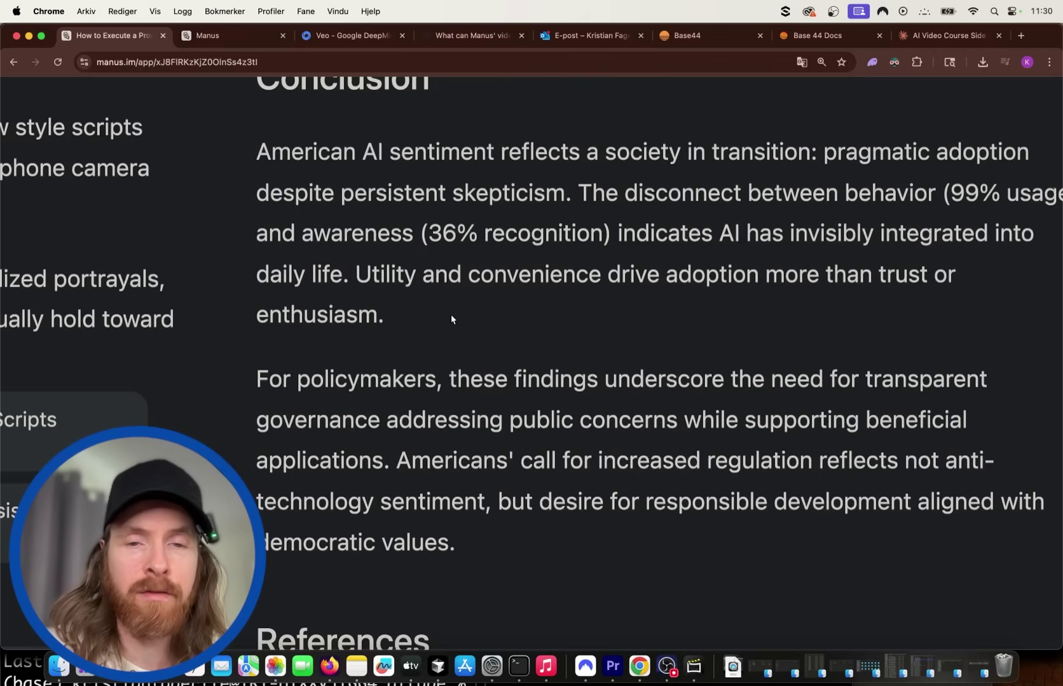
pyautogui.scroll(-5, 525, 347)
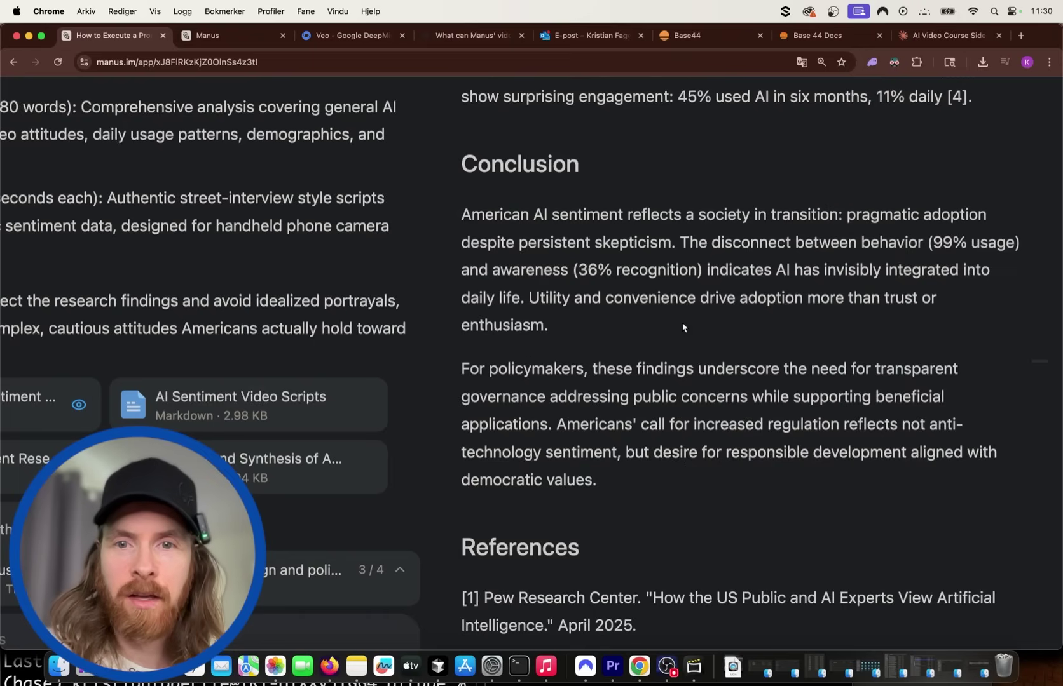
pyautogui.scroll(-5, 634, 298)
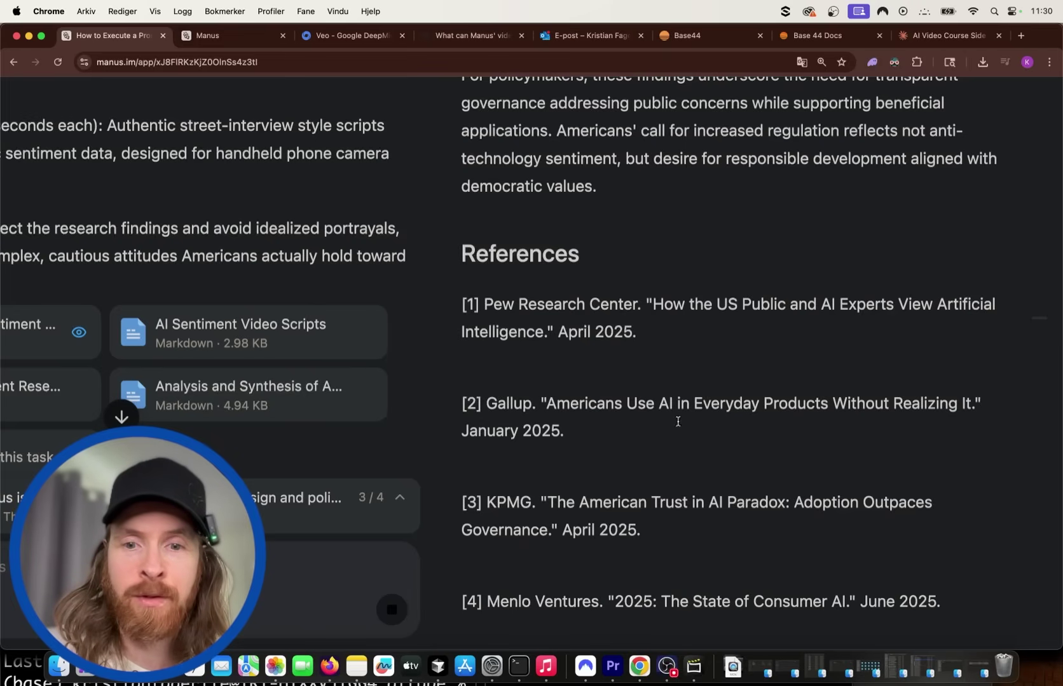
pyautogui.hscroll(-5, 625, 358)
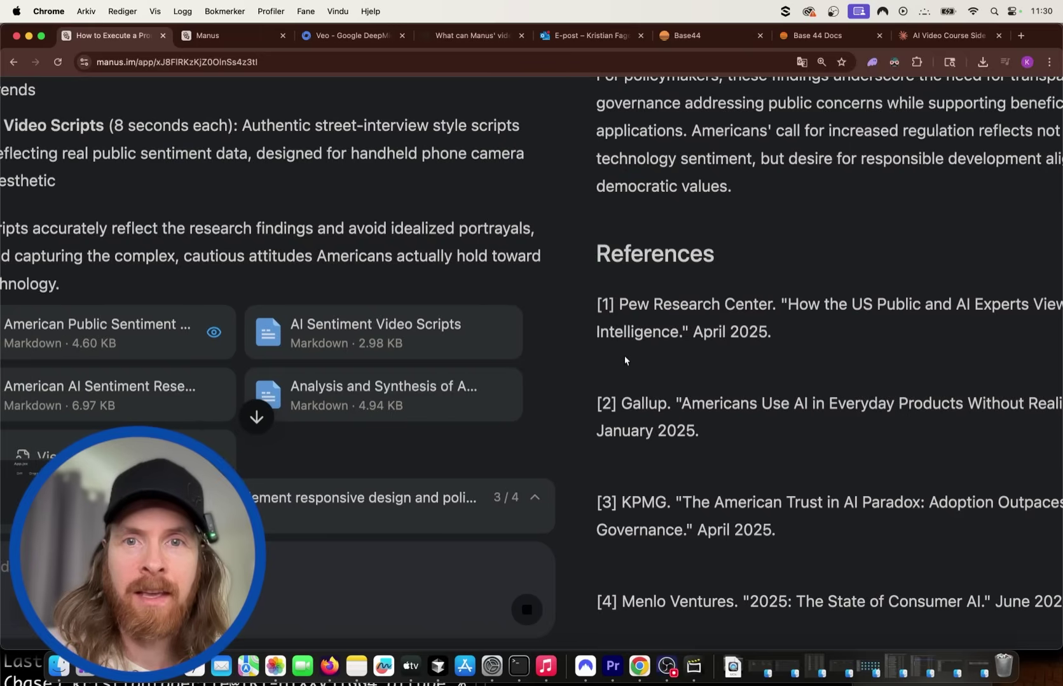
# - Preview and skim the American AI sentiment research findings document
pyautogui.click(276, 411)
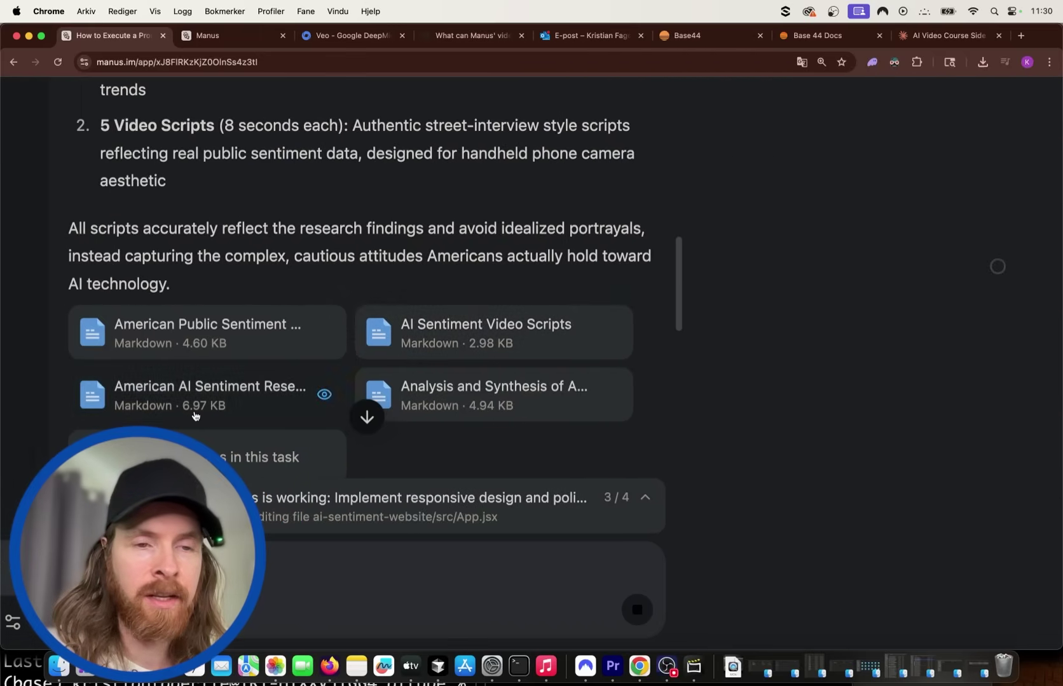
pyautogui.scroll(-5, 847, 352)
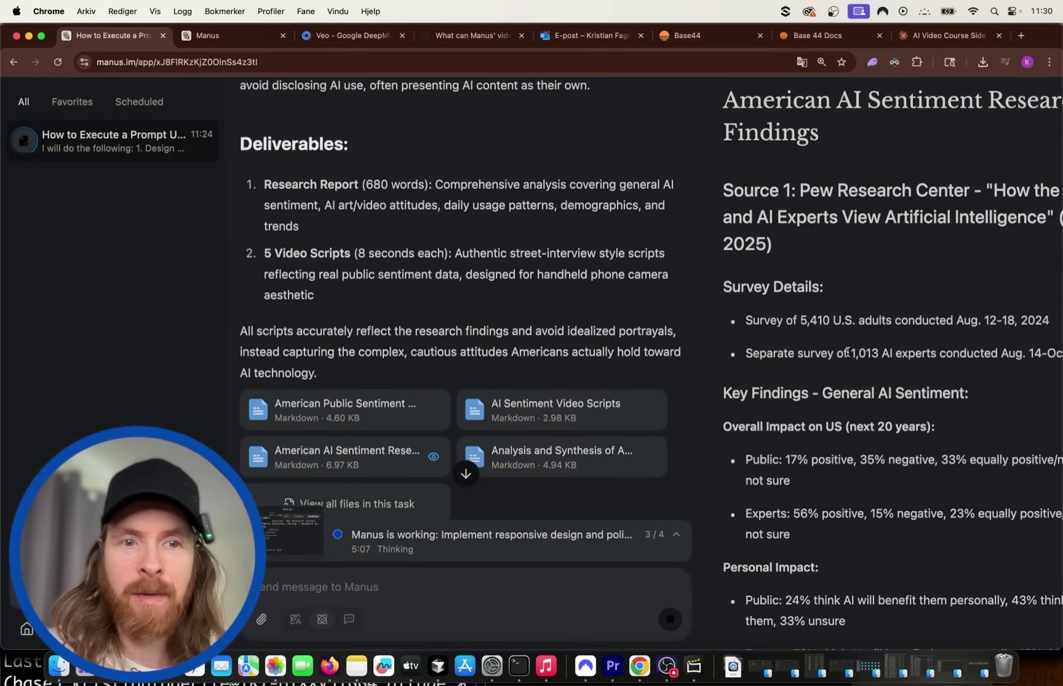
pyautogui.scroll(-20, 762, 421)
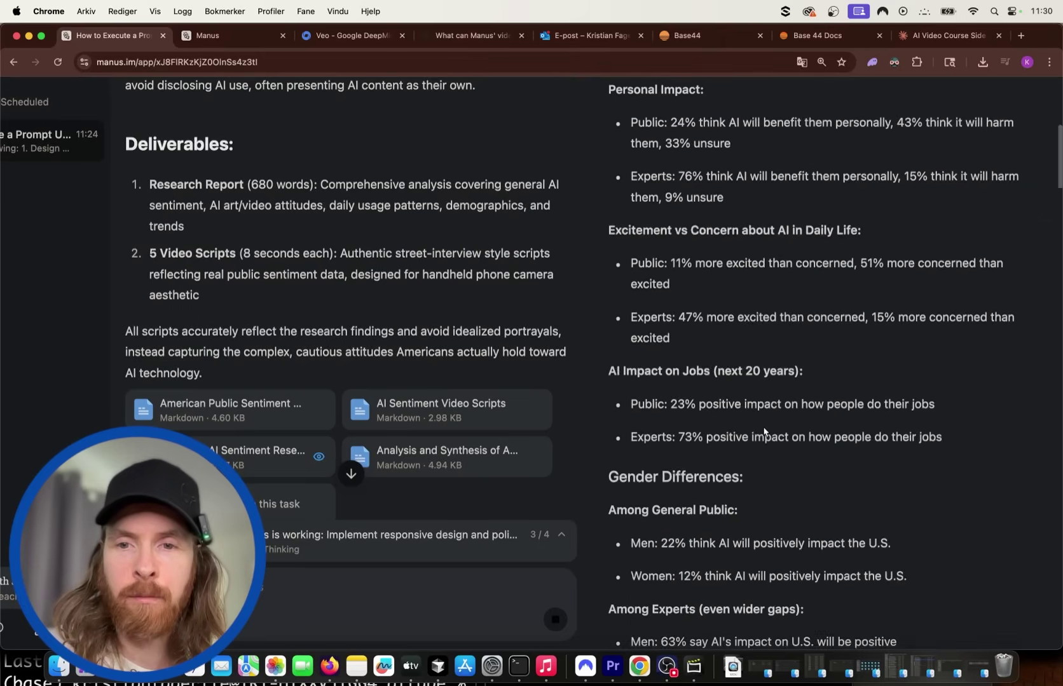
# - Skim the Analysis and Synthesis document, then open the AI Sentiment Video Scripts file
pyautogui.click(438, 452)
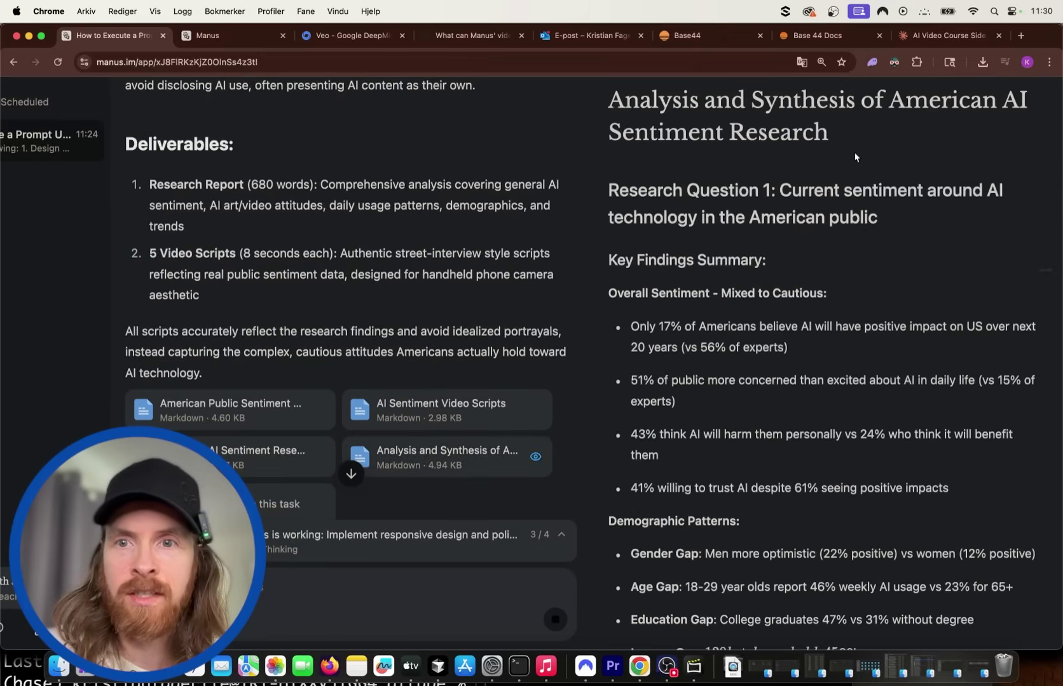
pyautogui.scroll(-20, 798, 358)
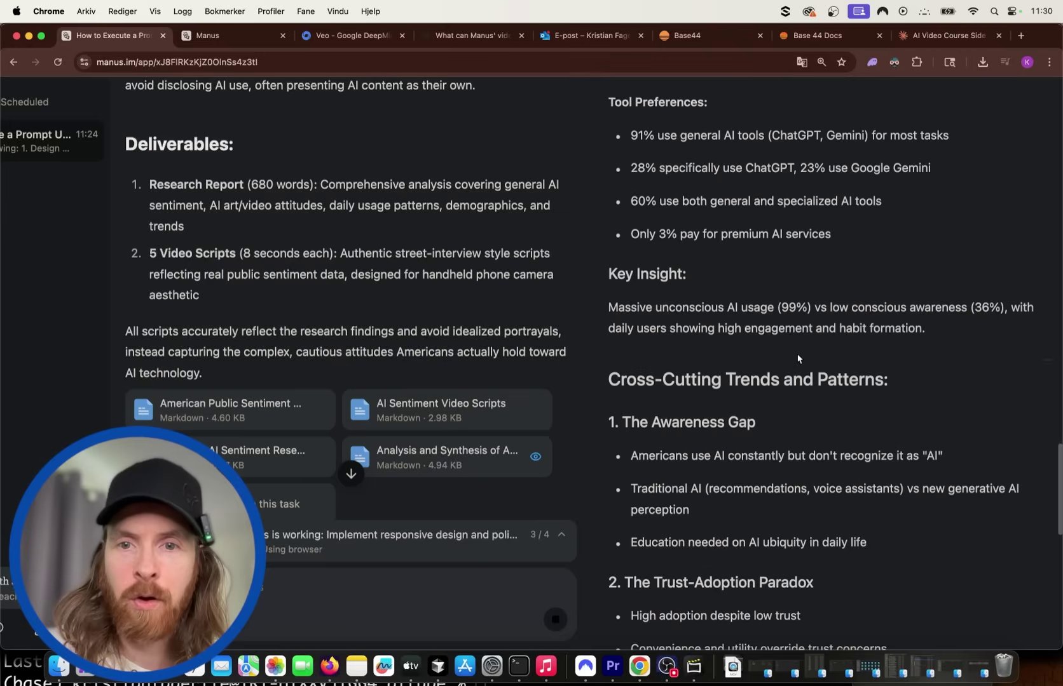
pyautogui.scroll(7, 797, 357)
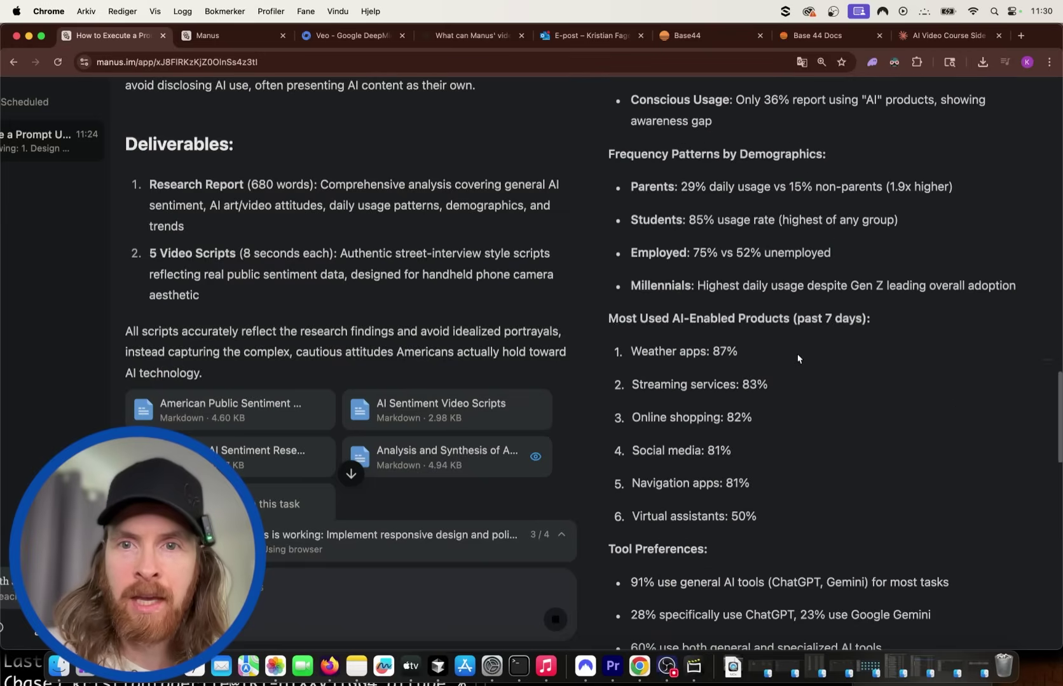
pyautogui.click(420, 424)
pyautogui.scroll(10, 877, 348)
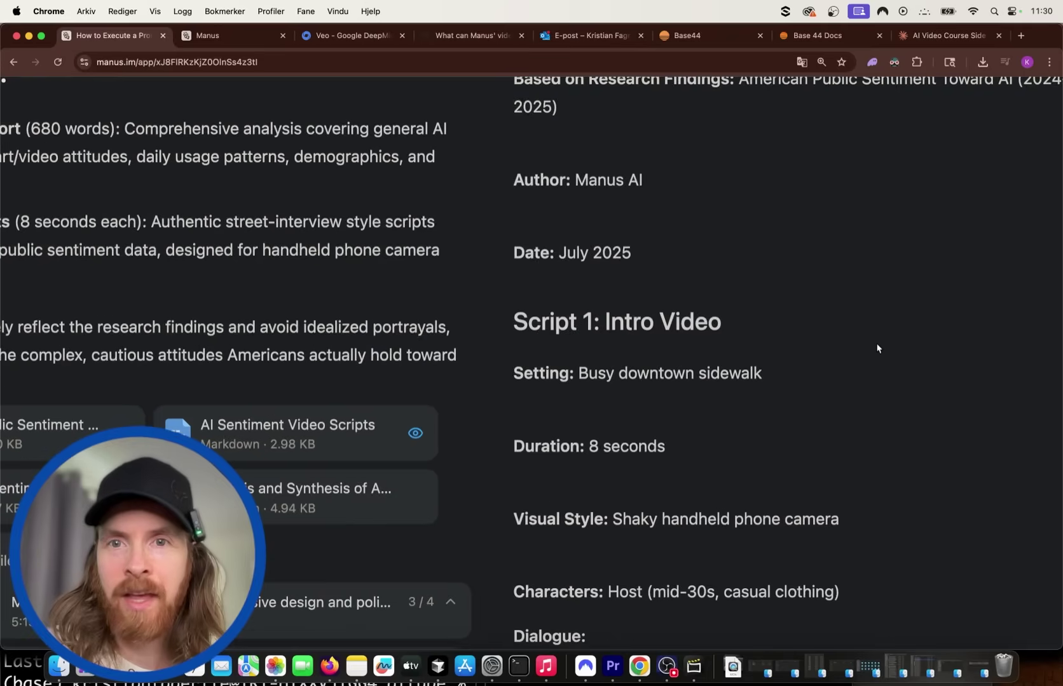
pyautogui.scroll(-5, 656, 302)
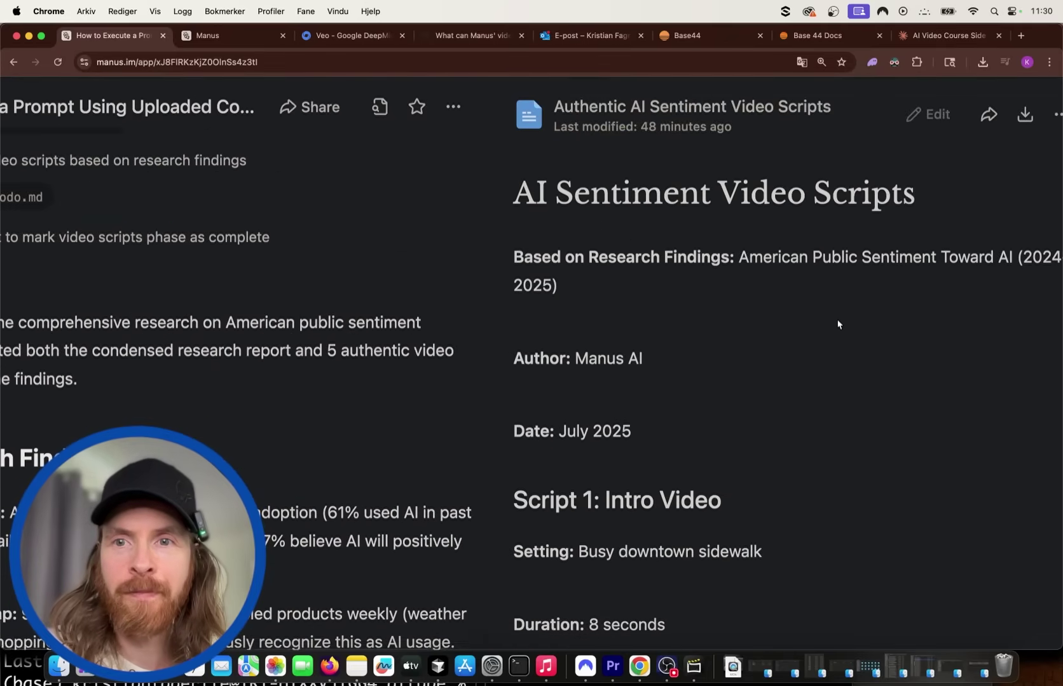
pyautogui.hscroll(2, 835, 322)
pyautogui.scroll(-5, 834, 322)
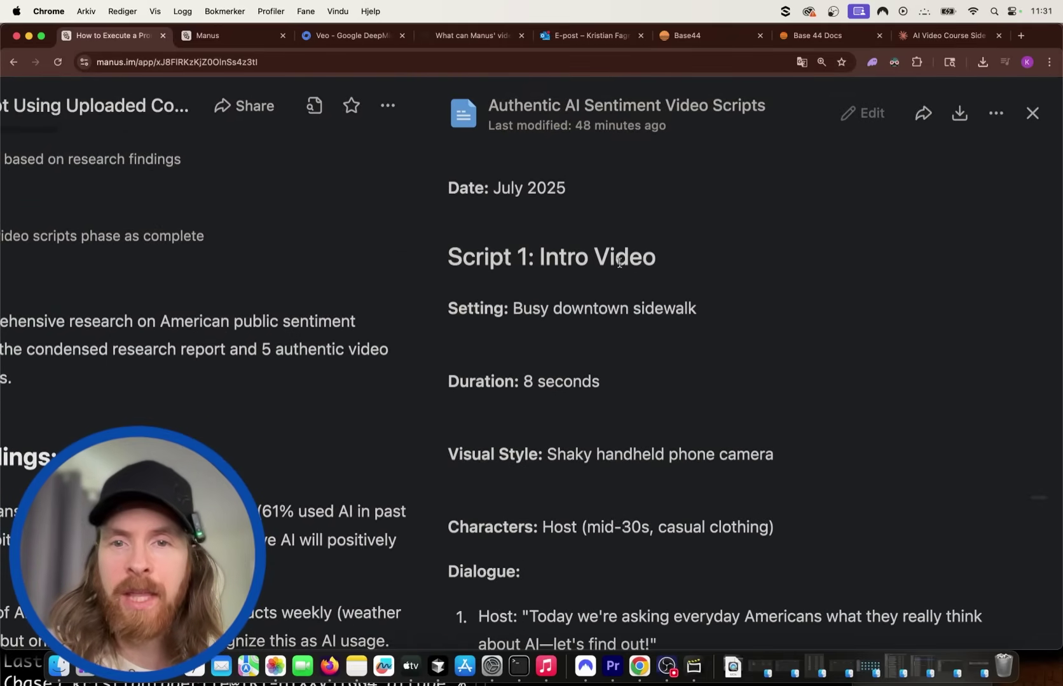
pyautogui.scroll(-3, 713, 325)
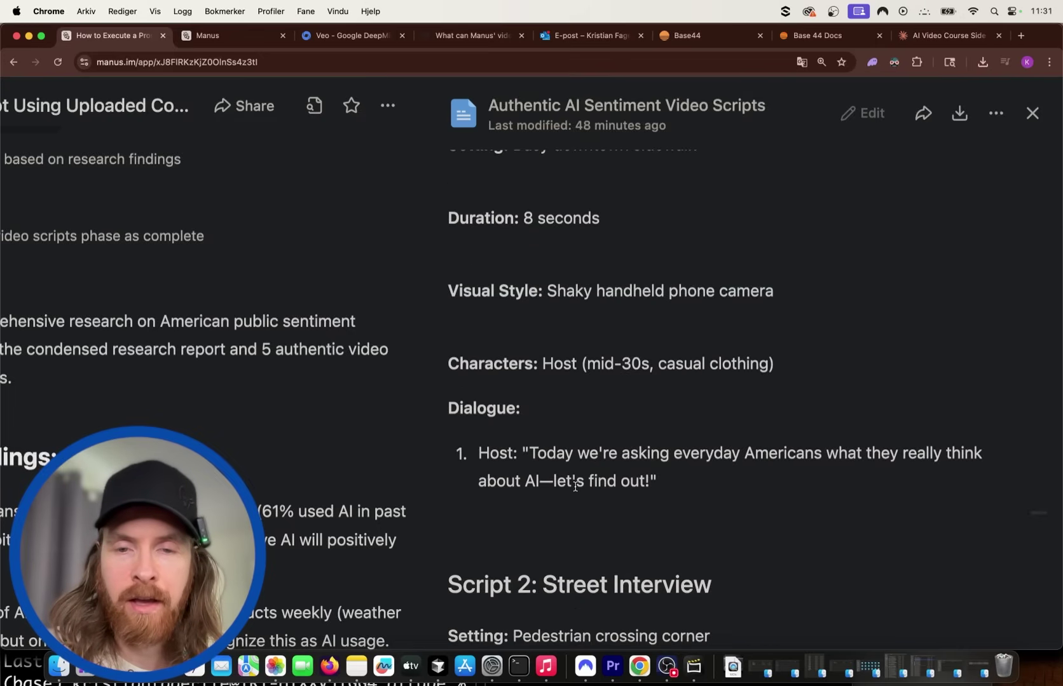
pyautogui.scroll(-7, 676, 491)
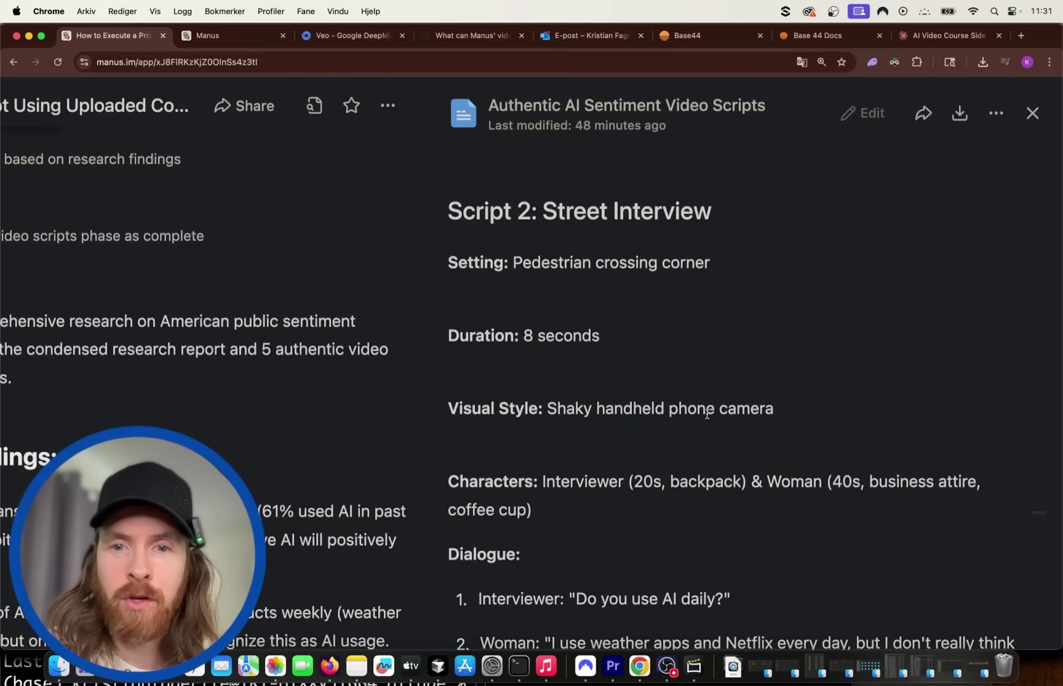
pyautogui.scroll(-4, 707, 414)
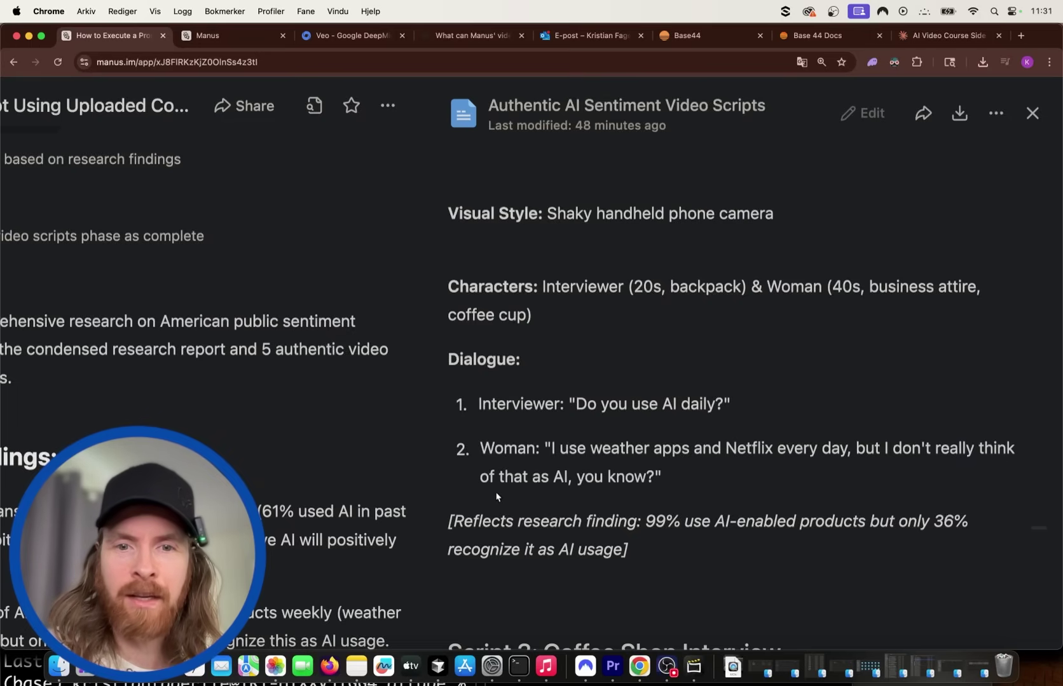
pyautogui.scroll(-1, 690, 489)
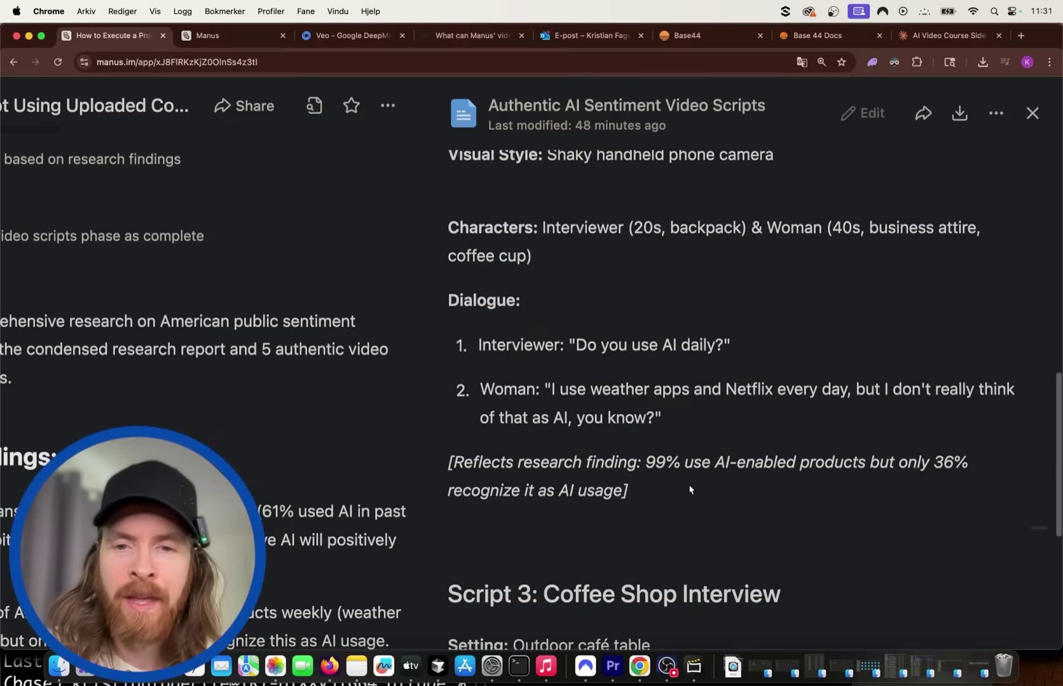
pyautogui.scroll(-1, 702, 417)
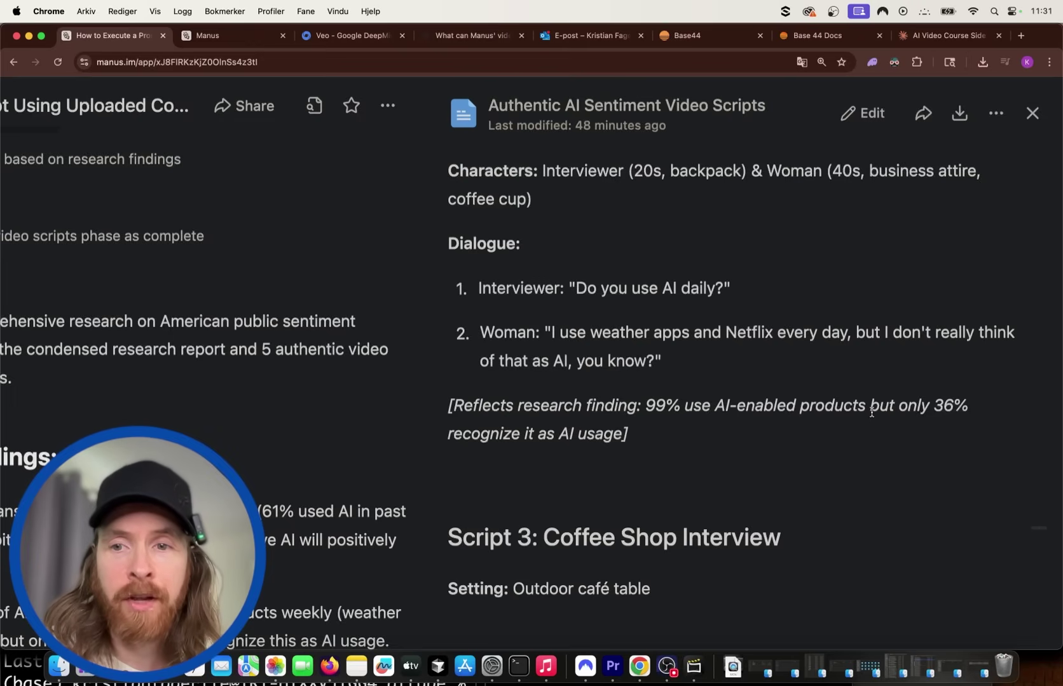
pyautogui.moveTo(968, 409); pyautogui.dragTo(612, 413)
pyautogui.click(609, 437)
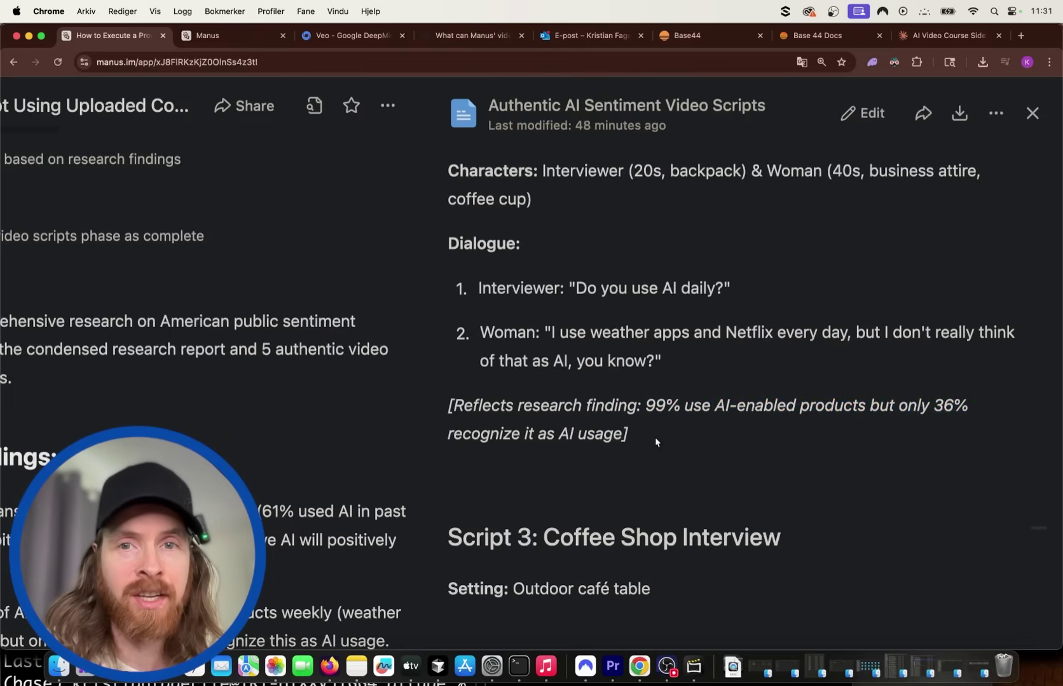
# - Scroll through Scripts 3–5 down to the 8-second outro where the host signs off
pyautogui.scroll(-5, 655, 437)
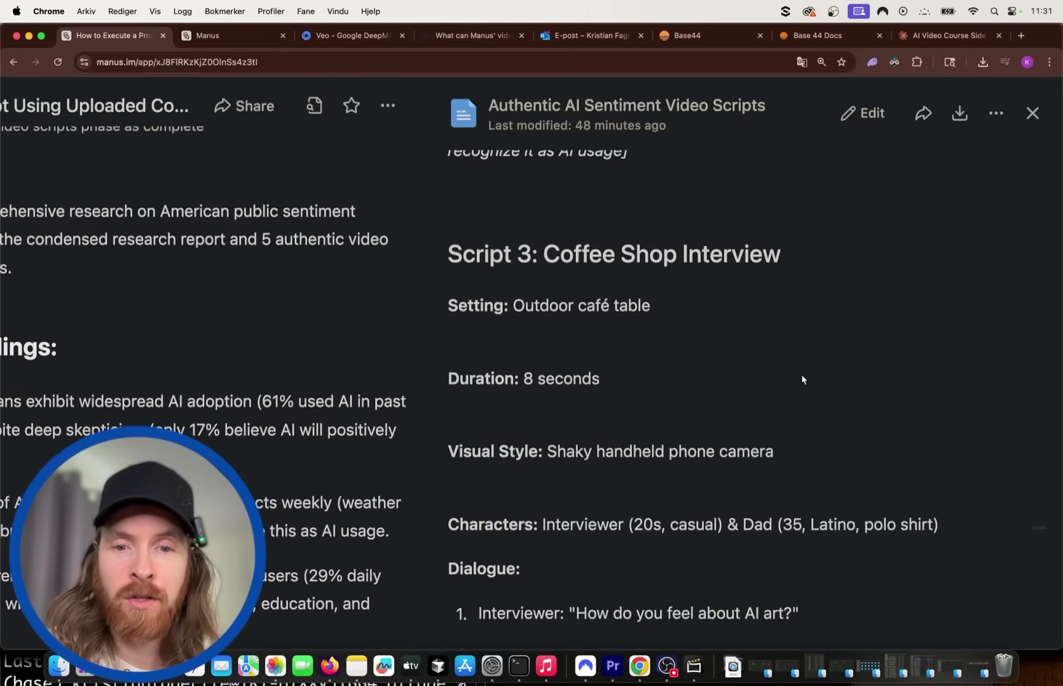
pyautogui.scroll(-6, 802, 375)
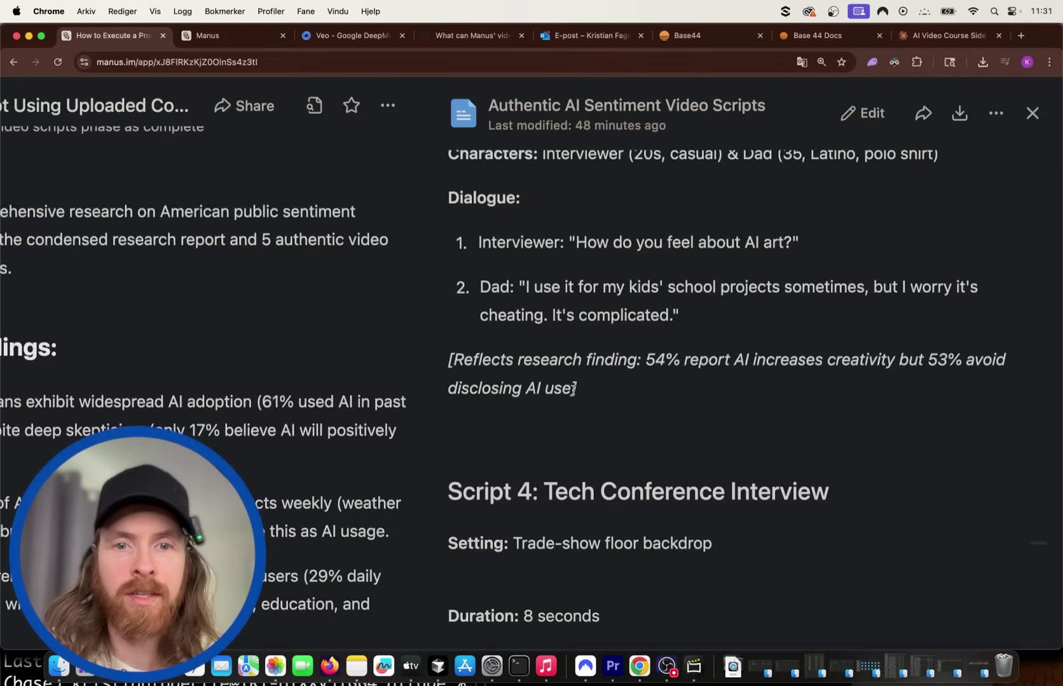
pyautogui.scroll(-5, 639, 401)
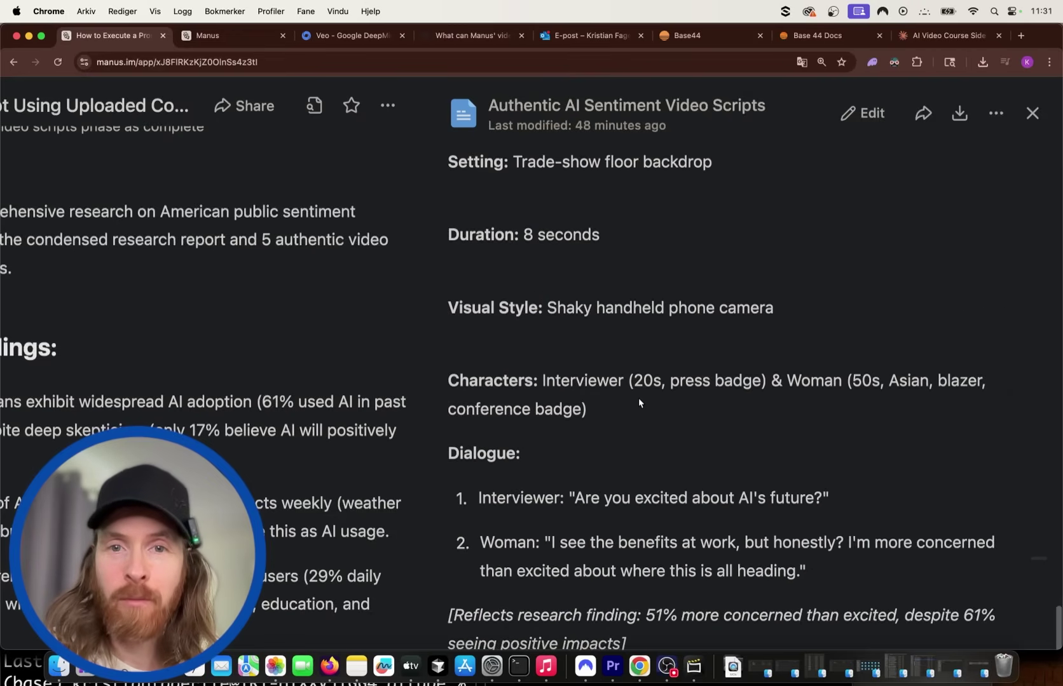
pyautogui.scroll(2, 639, 398)
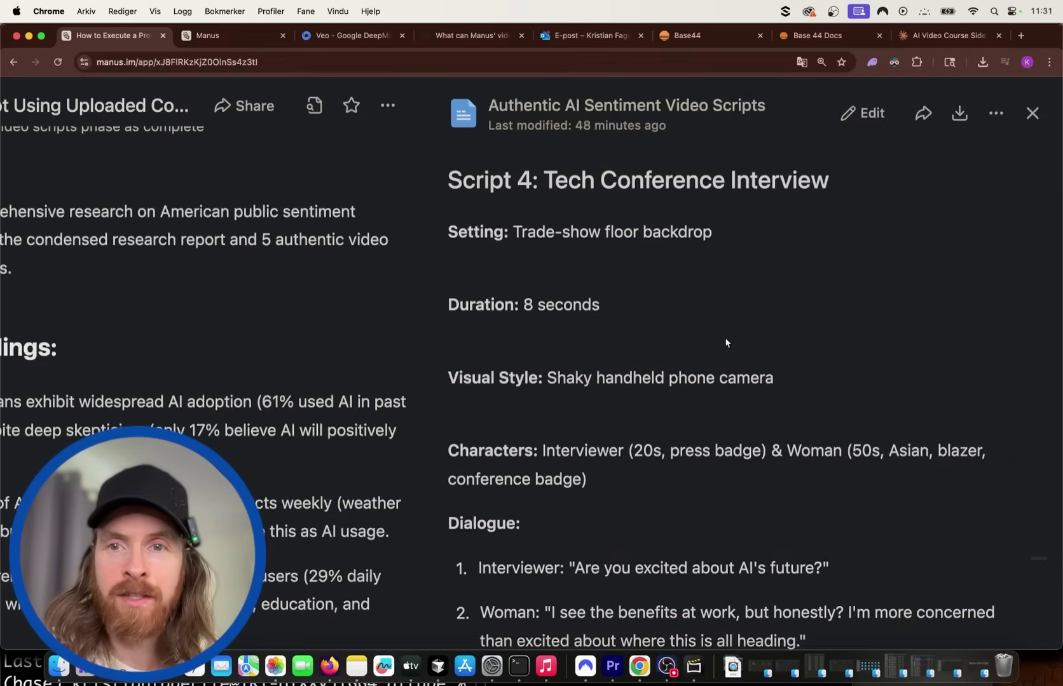
pyautogui.scroll(-1, 726, 343)
pyautogui.scroll(-3, 719, 403)
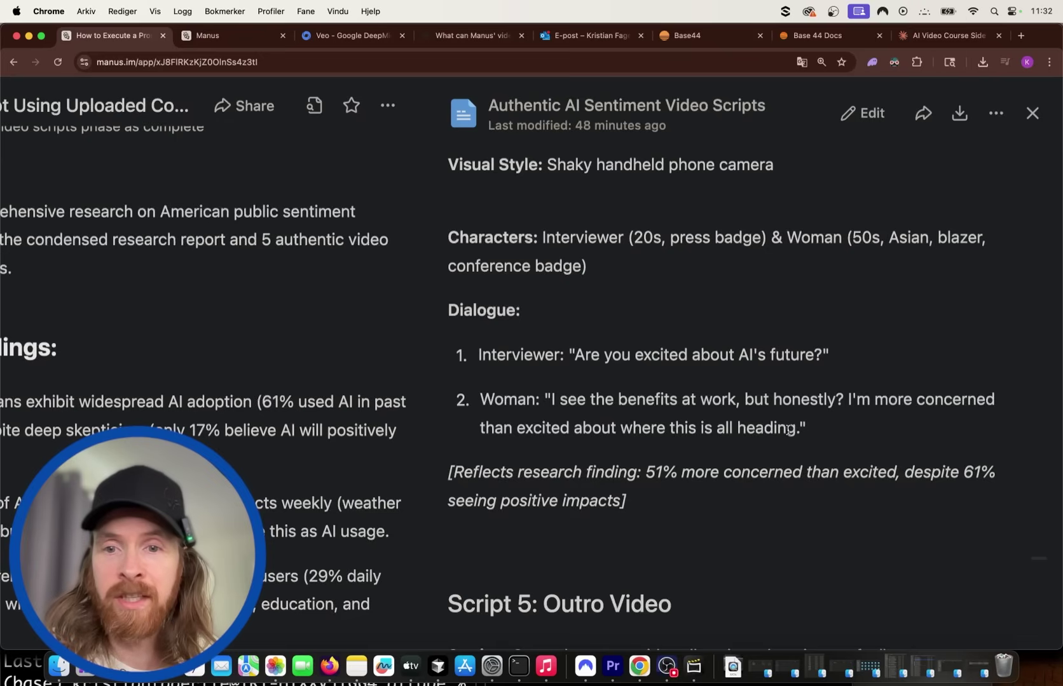
pyautogui.scroll(-1, 728, 467)
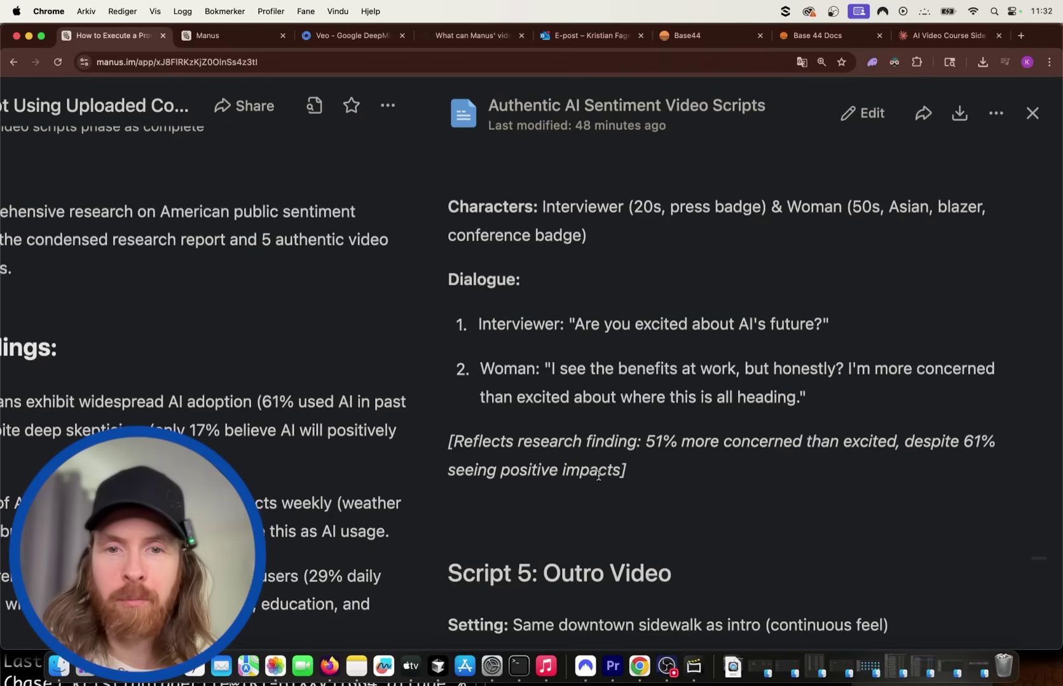
pyautogui.scroll(-3, 653, 480)
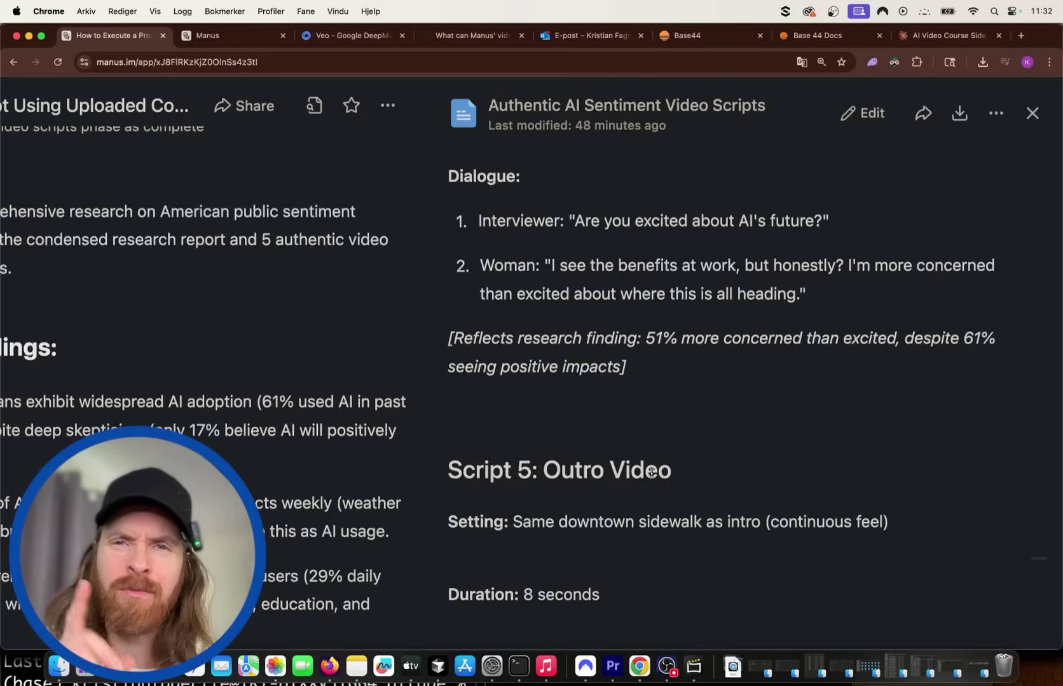
pyautogui.scroll(5, 652, 476)
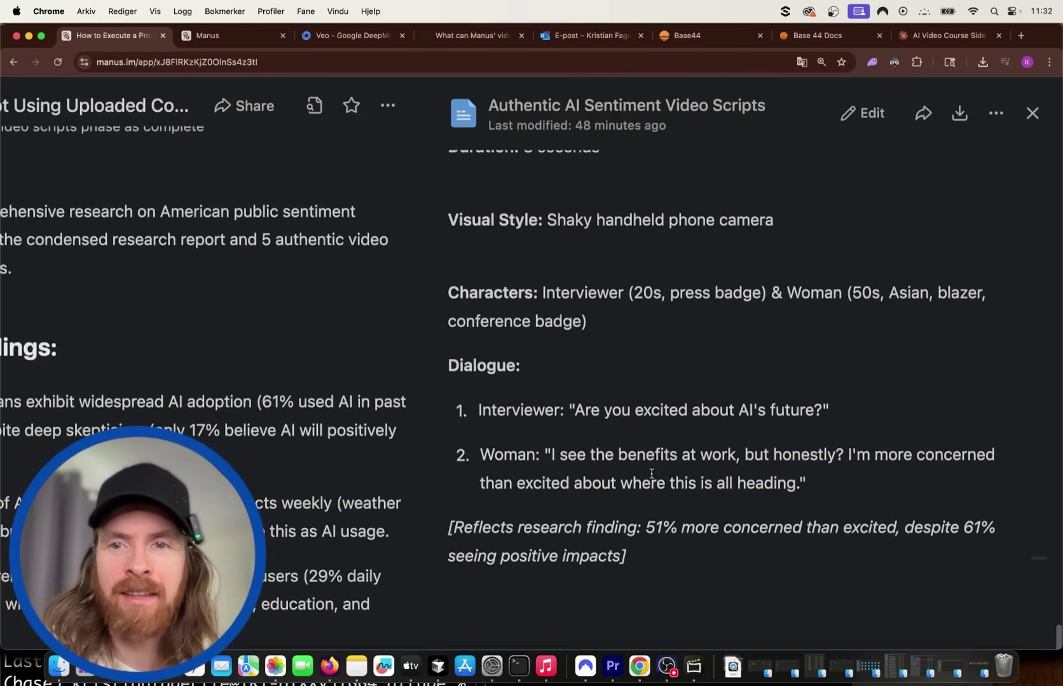
pyautogui.scroll(-8, 653, 479)
pyautogui.scroll(-2, 653, 479)
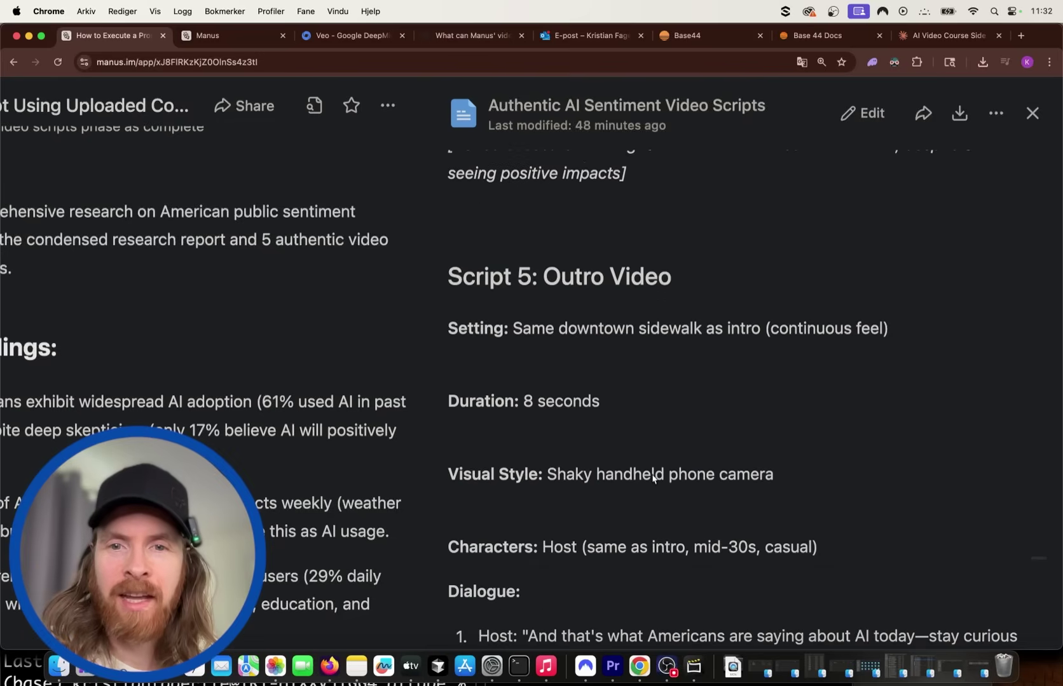
pyautogui.scroll(-6, 653, 479)
pyautogui.scroll(2, 654, 479)
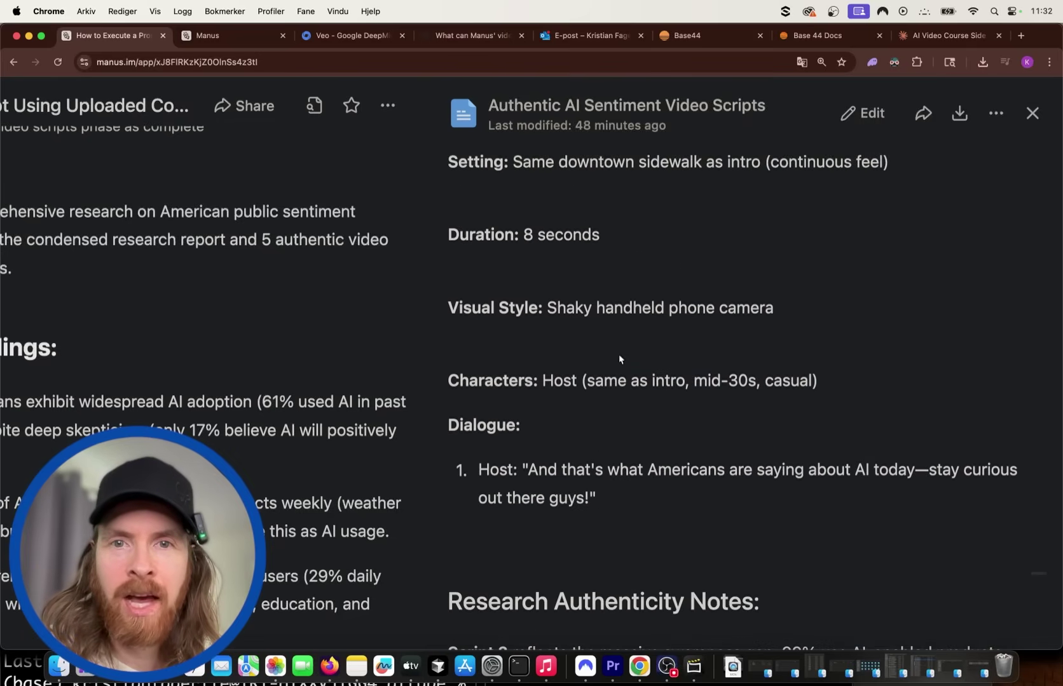
pyautogui.scroll(2, 619, 359)
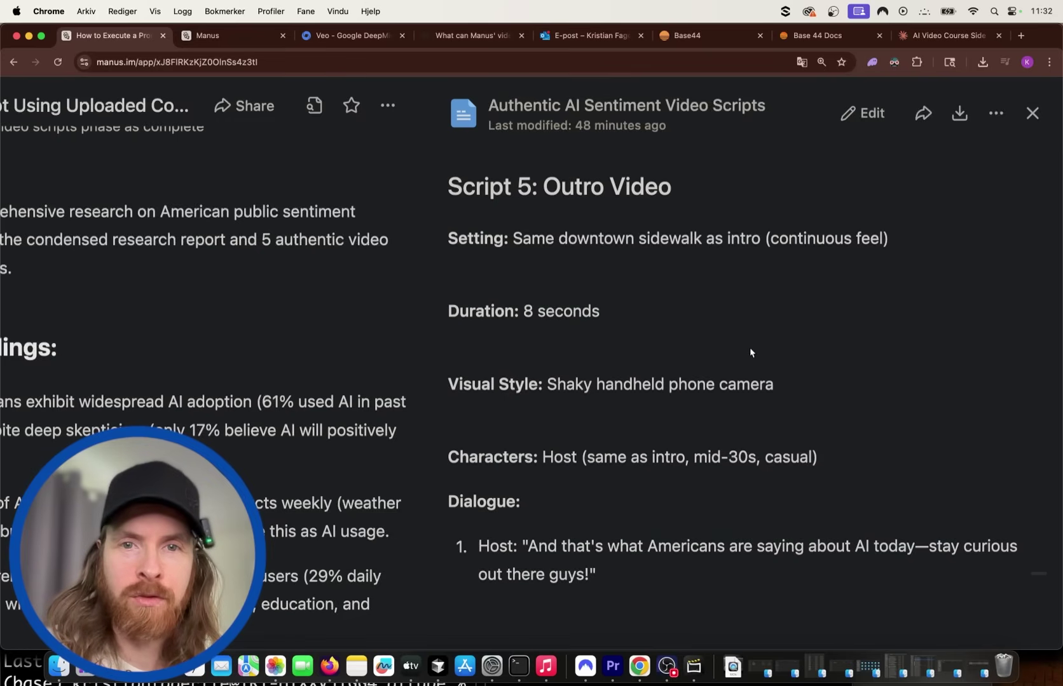
# - Close the video scripts document and scroll through Manus's progress in the chat
pyautogui.click(1032, 113)
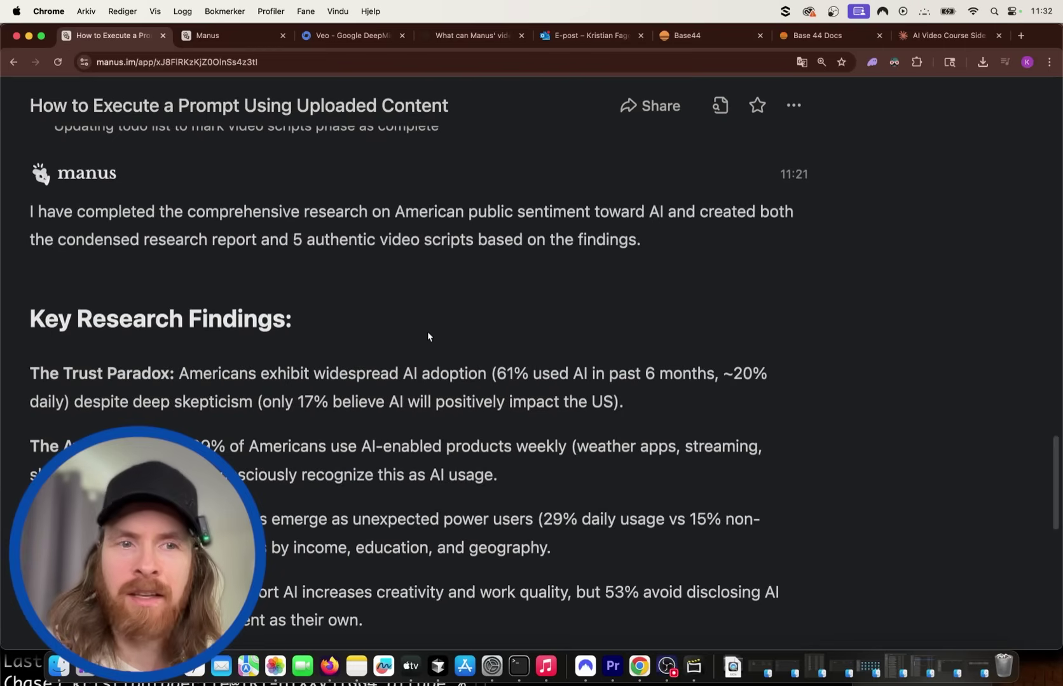
pyautogui.scroll(-6, 421, 342)
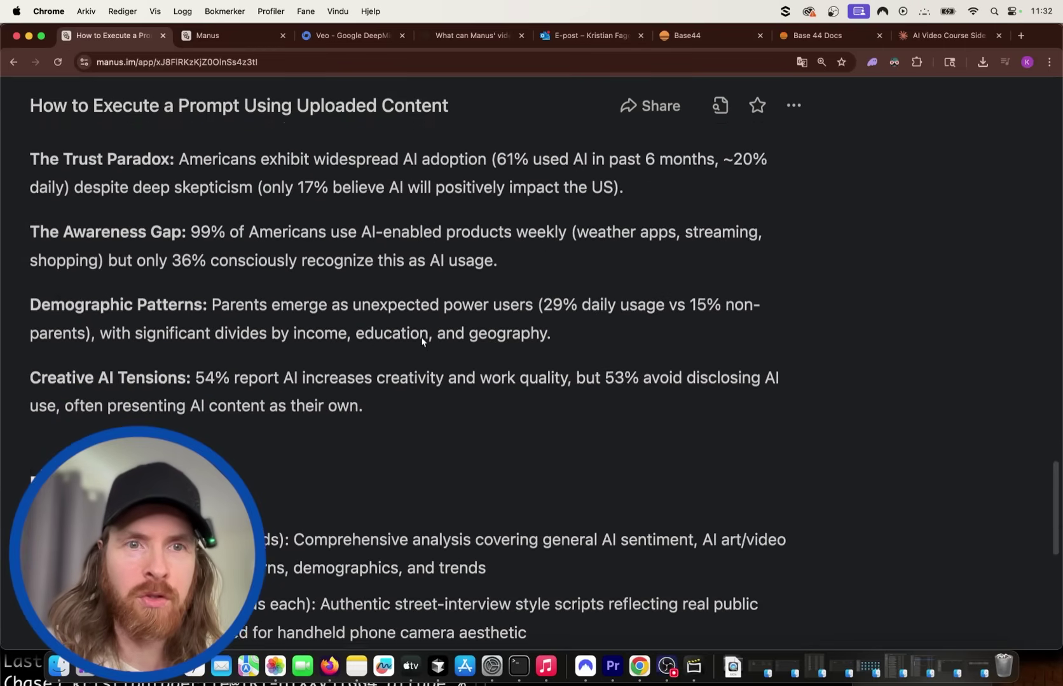
pyautogui.scroll(13, 422, 342)
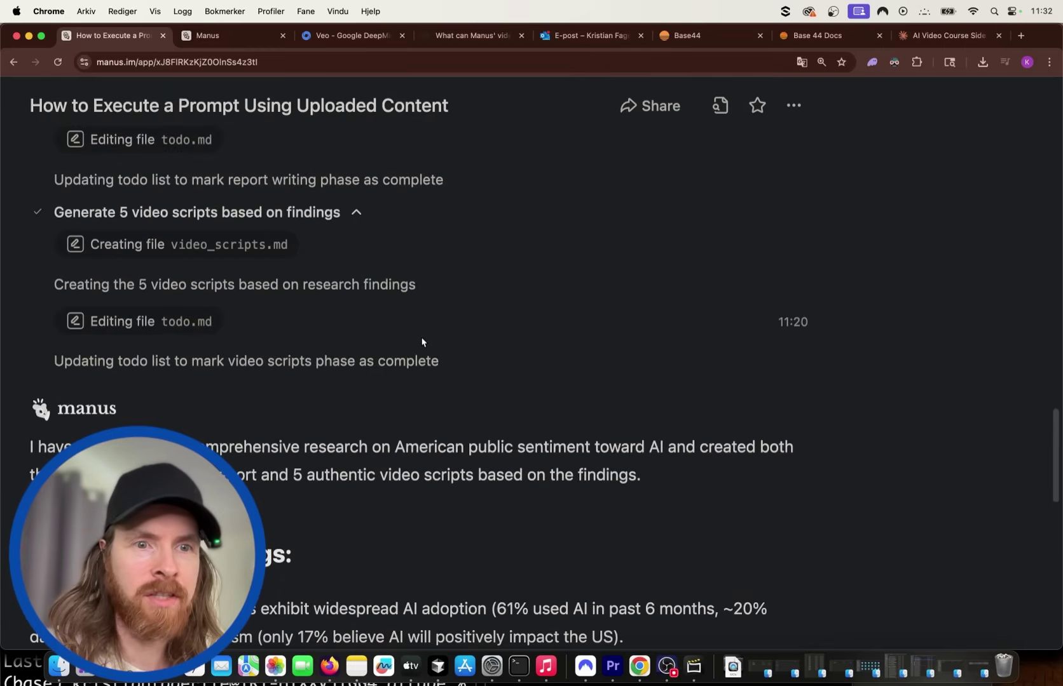
pyautogui.scroll(-20, 421, 342)
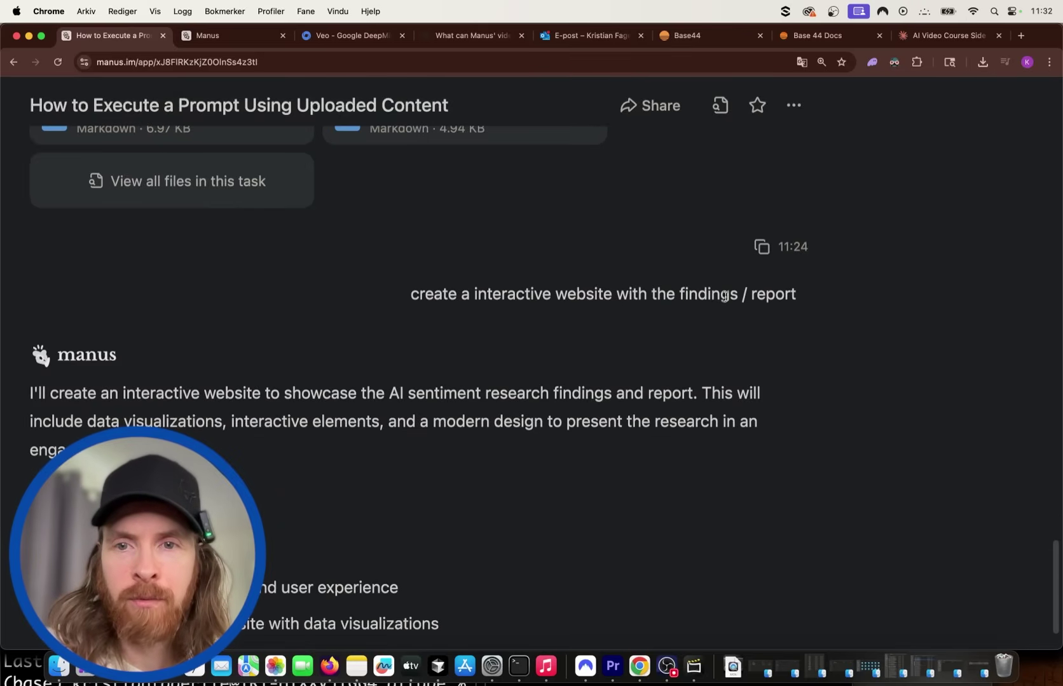
pyautogui.scroll(-12, 420, 356)
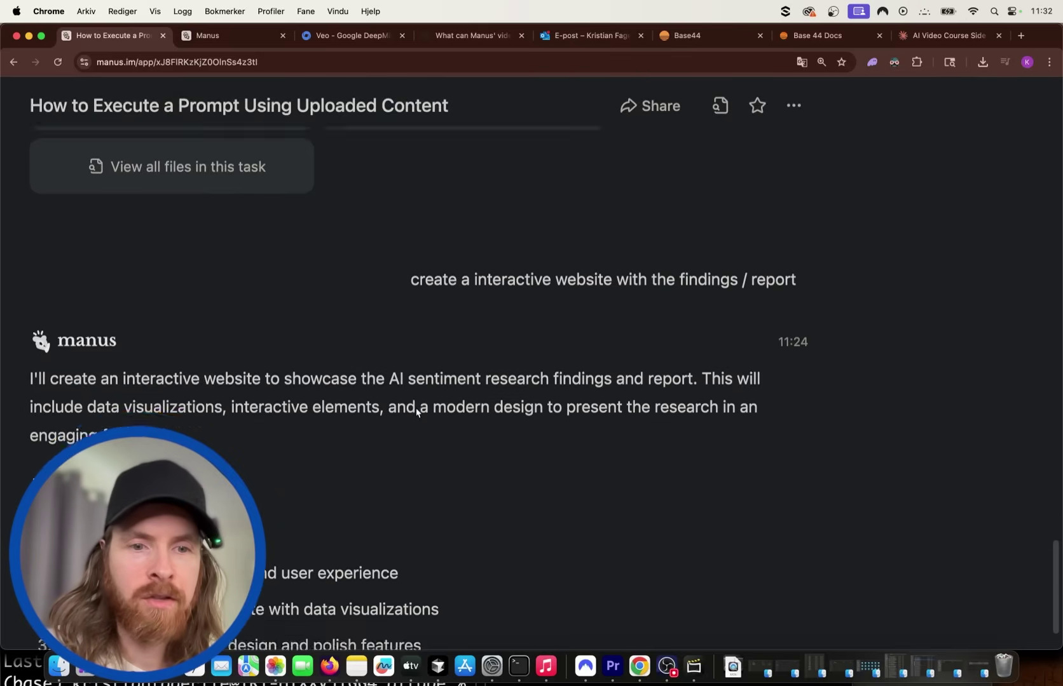
pyautogui.scroll(-15, 417, 413)
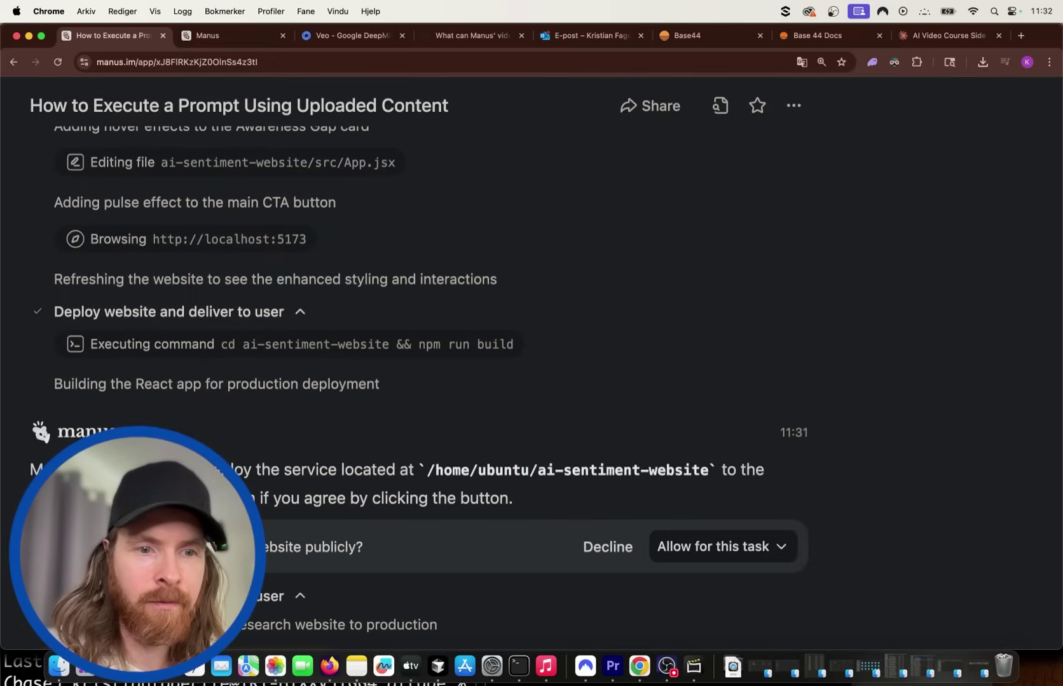
pyautogui.scroll(6, 381, 445)
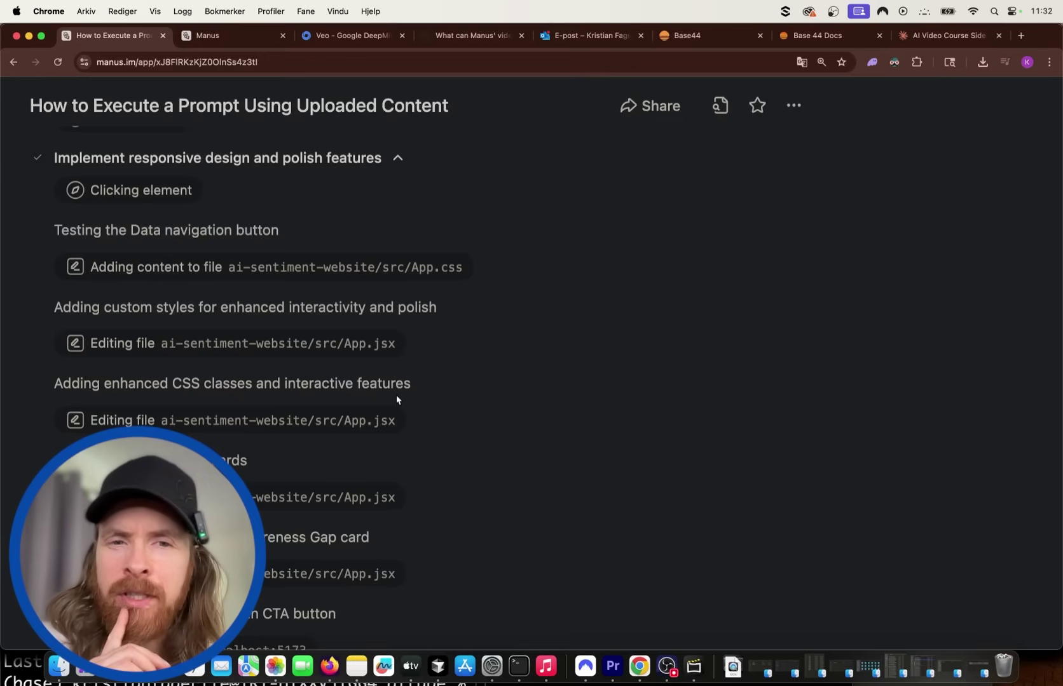
pyautogui.scroll(-6, 397, 400)
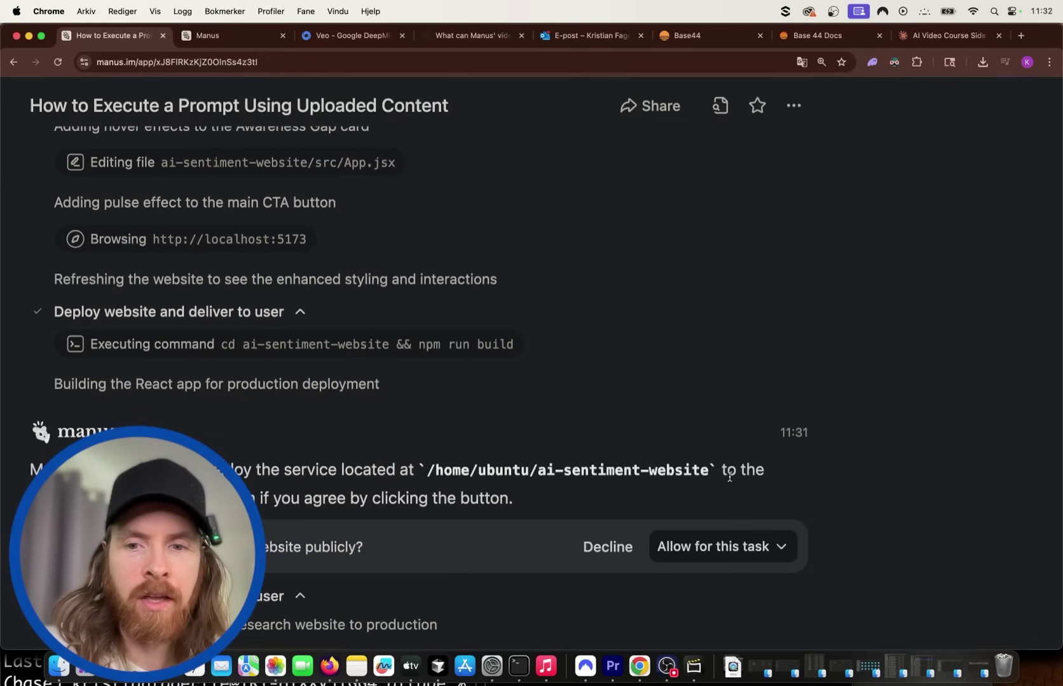
# - Allow publishing the website, then open the live uxolkhhk.manus.space site in a new tab
pyautogui.click(702, 546)
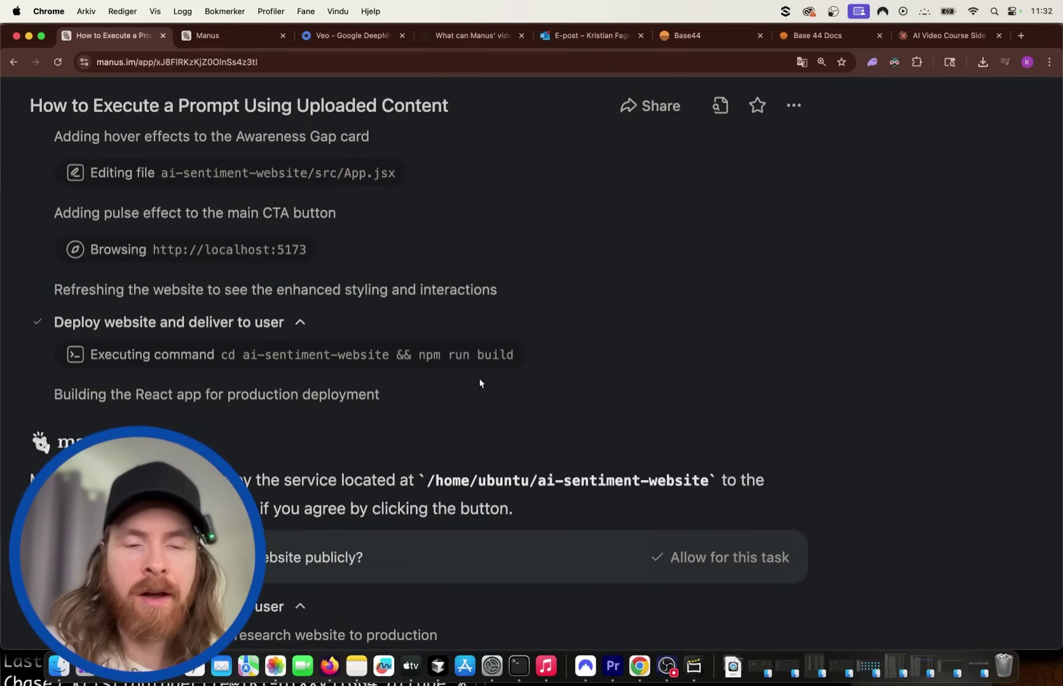
pyautogui.scroll(-5, 479, 379)
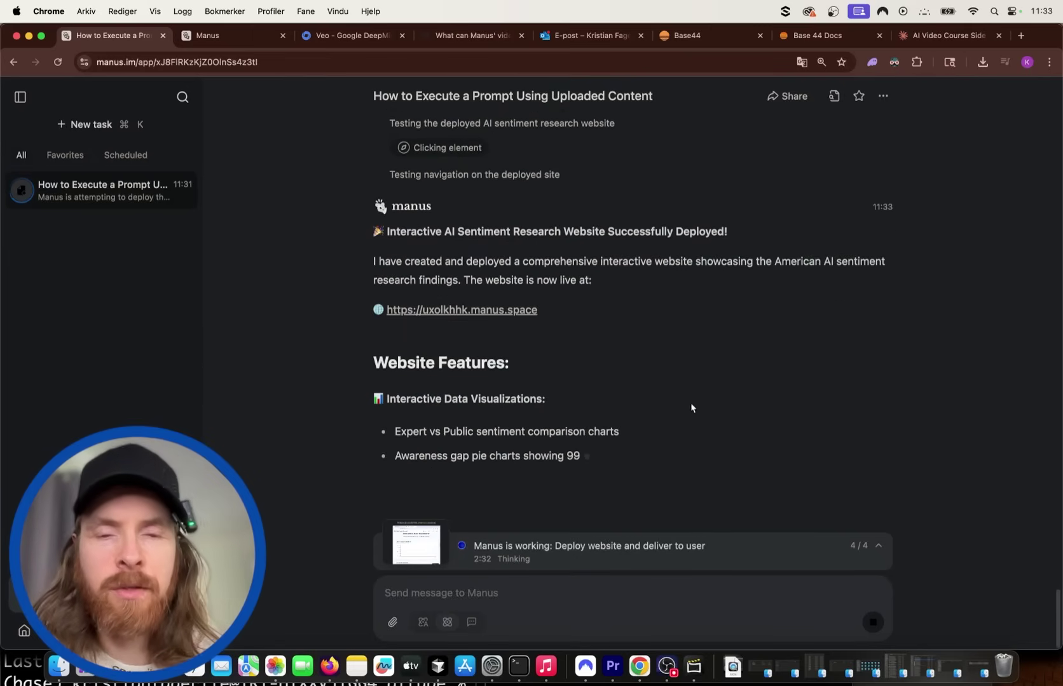
pyautogui.click(500, 310)
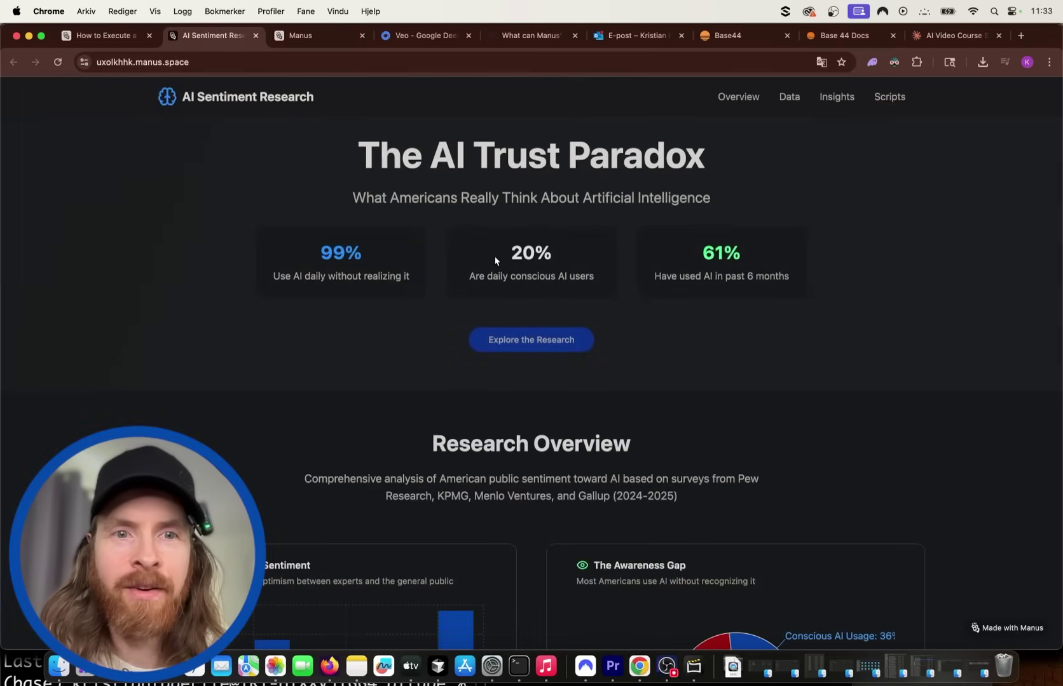
pyautogui.scroll(-10, 494, 262)
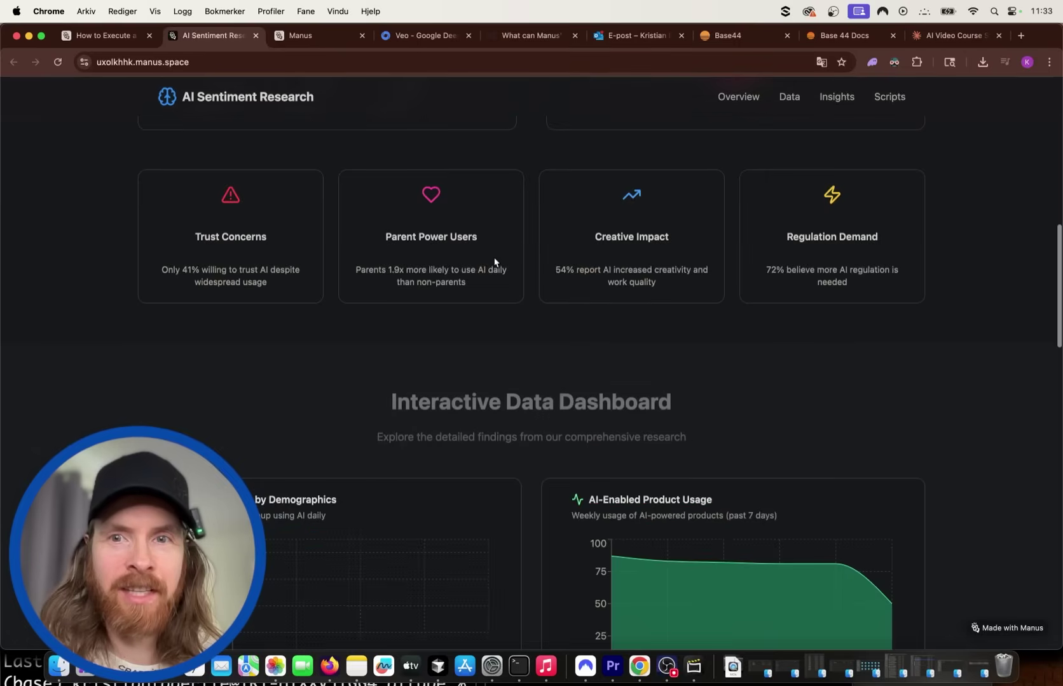
pyautogui.scroll(7, 494, 262)
pyautogui.scroll(4, 495, 261)
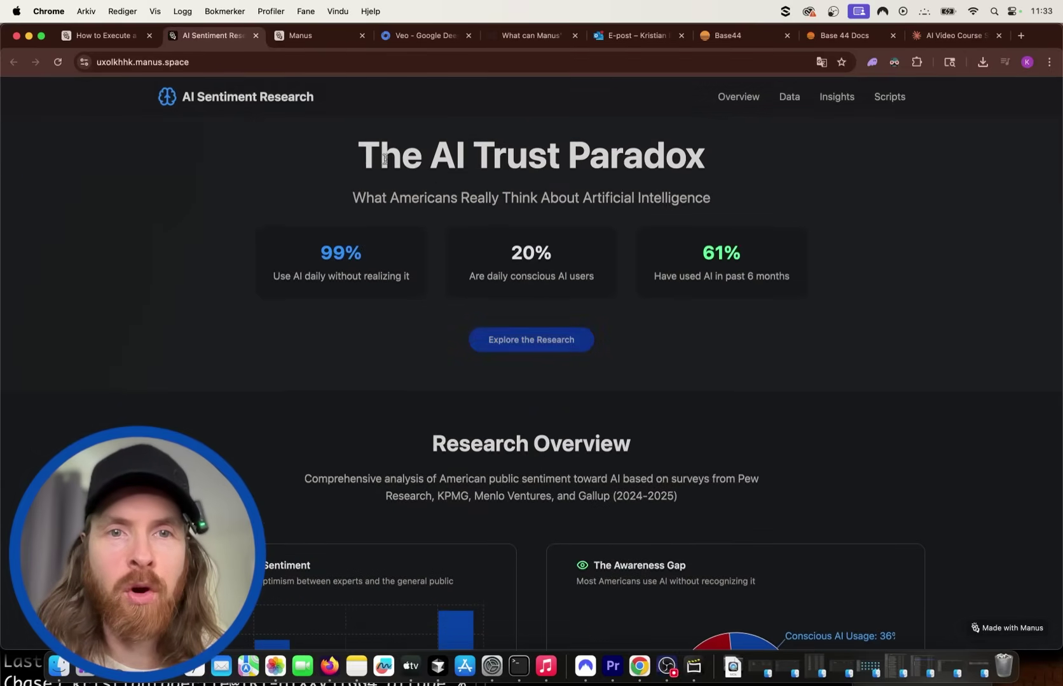
pyautogui.scroll(5, 454, 277)
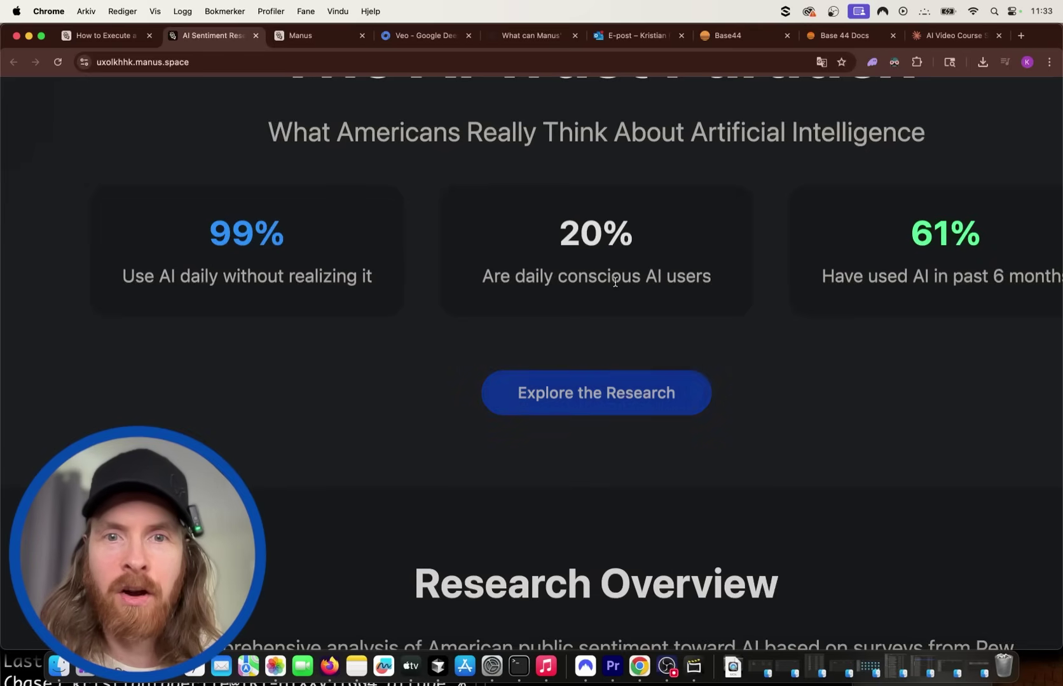
pyautogui.hscroll(3, 713, 290)
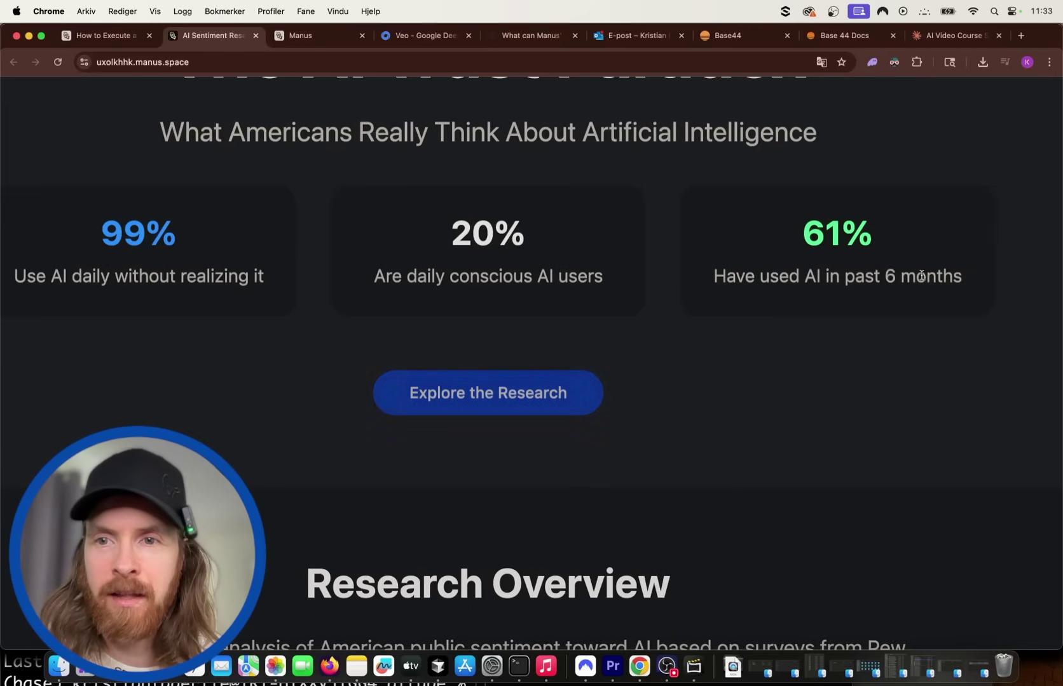
pyautogui.scroll(-3, 710, 359)
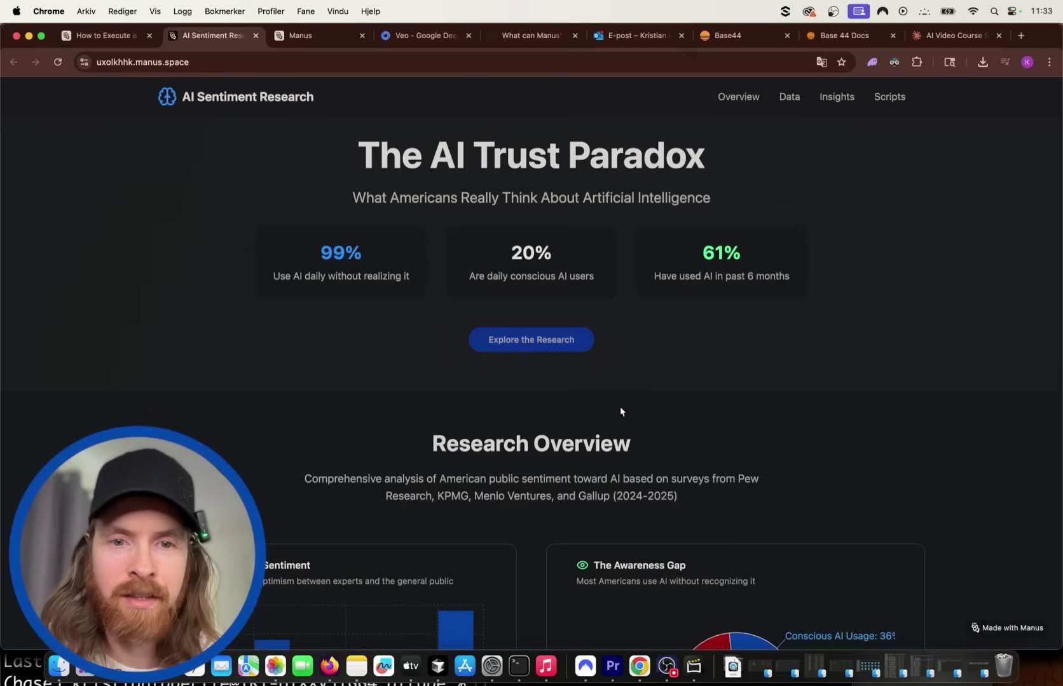
pyautogui.scroll(-6, 621, 410)
pyautogui.scroll(2, 639, 330)
pyautogui.moveTo(393, 314)
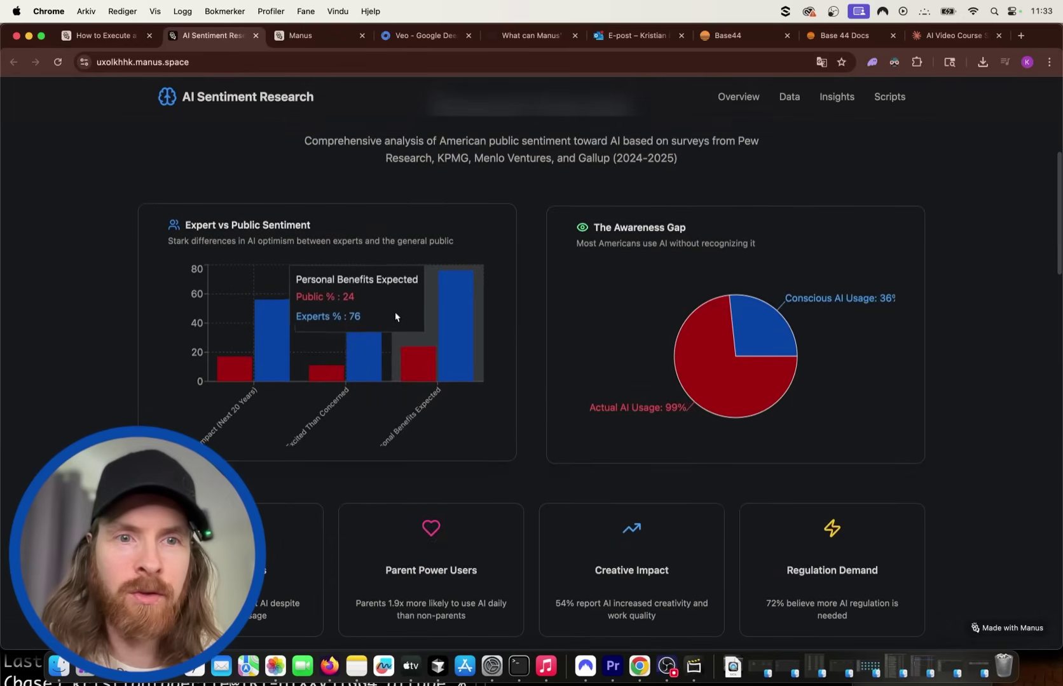
pyautogui.moveTo(319, 330)
pyautogui.scroll(5, 319, 330)
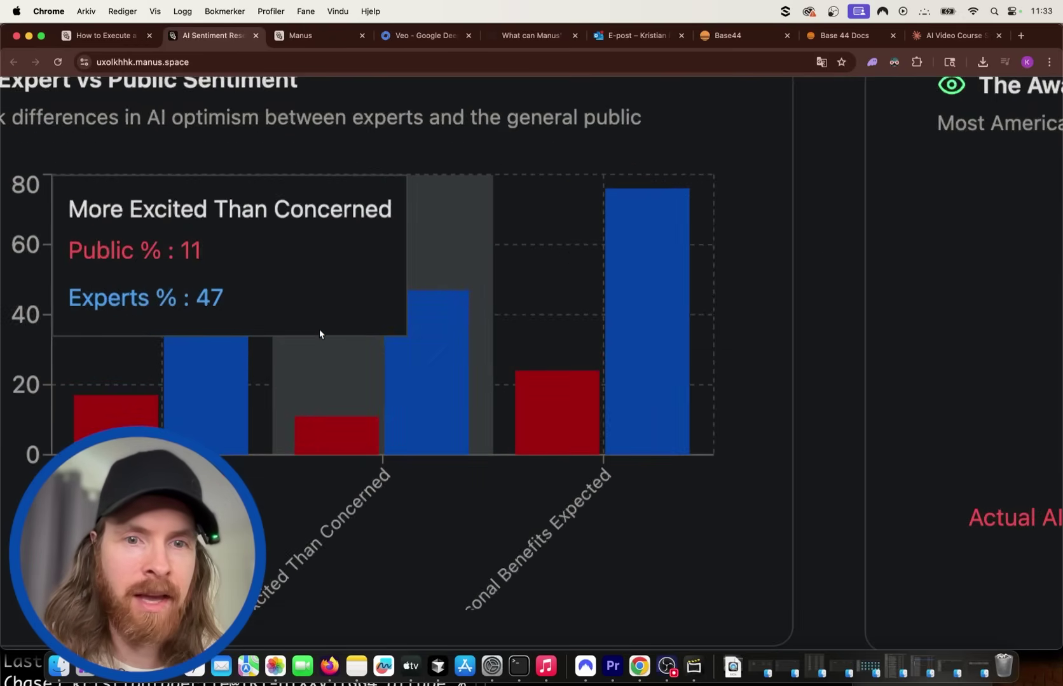
pyautogui.scroll(-5, 253, 380)
pyautogui.moveTo(628, 372)
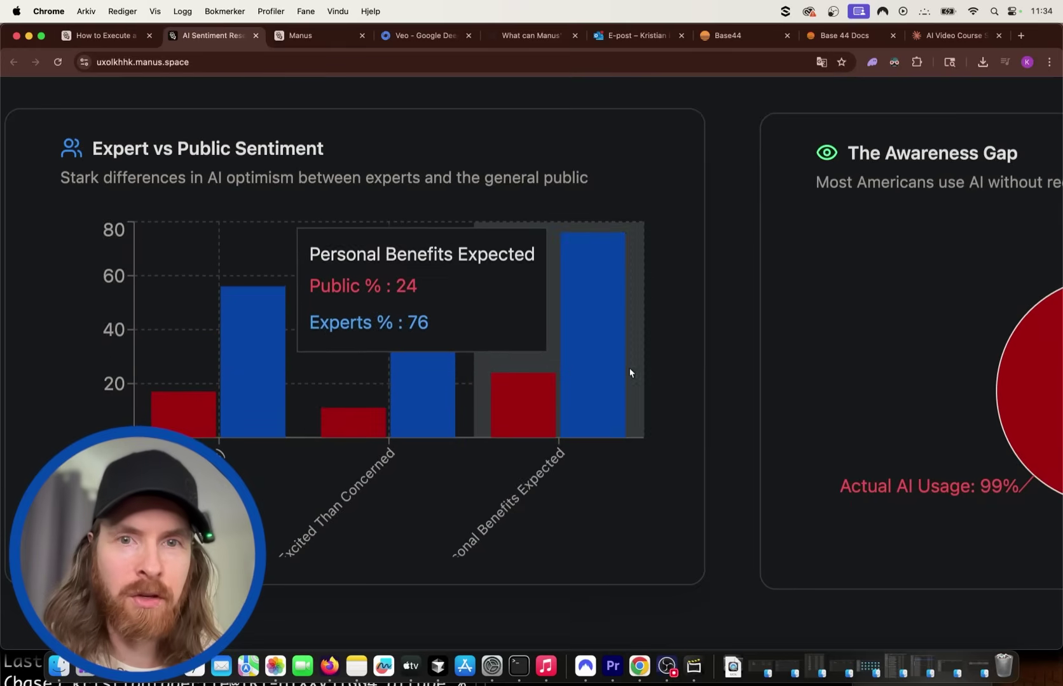
pyautogui.hscroll(4, 783, 367)
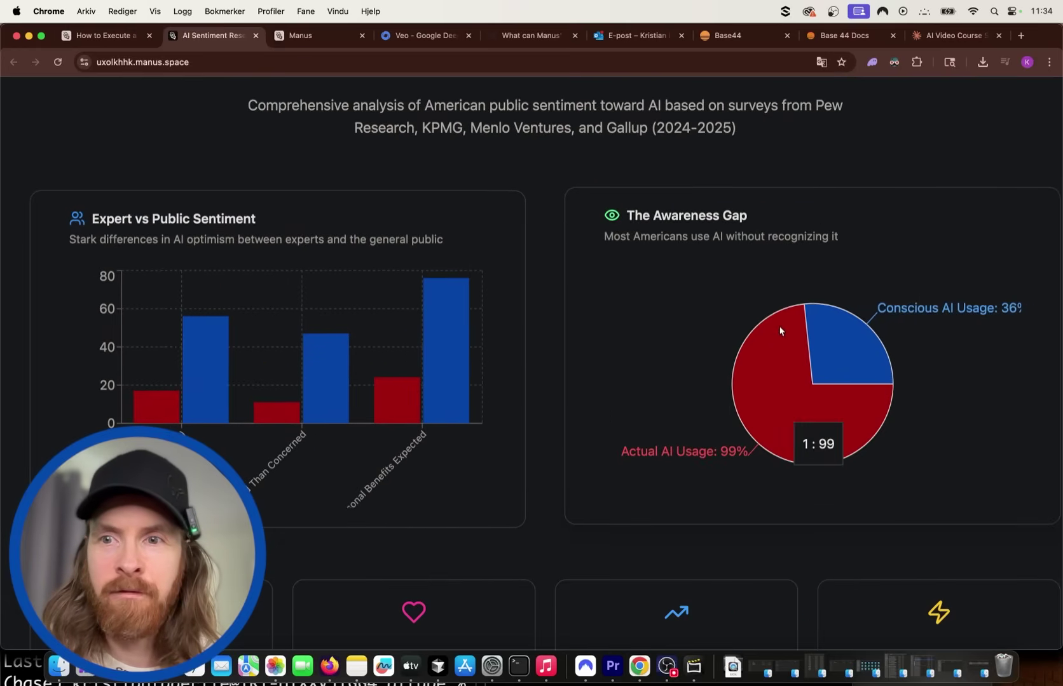
pyautogui.moveTo(863, 384)
pyautogui.scroll(-5, 705, 408)
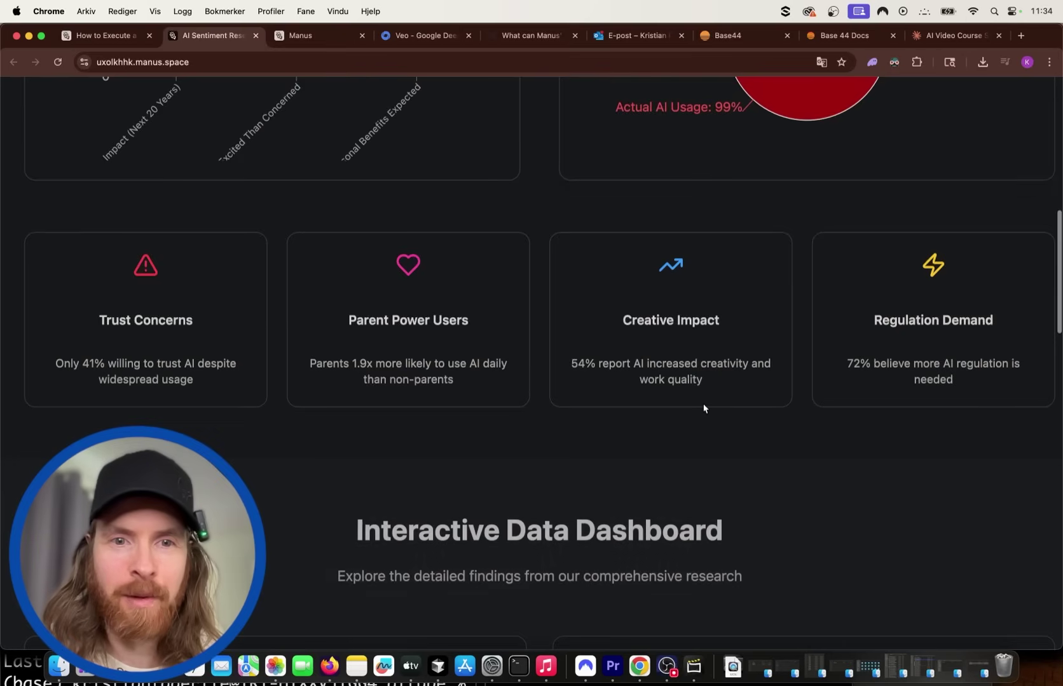
pyautogui.scroll(-5, 704, 409)
pyautogui.scroll(-8, 704, 408)
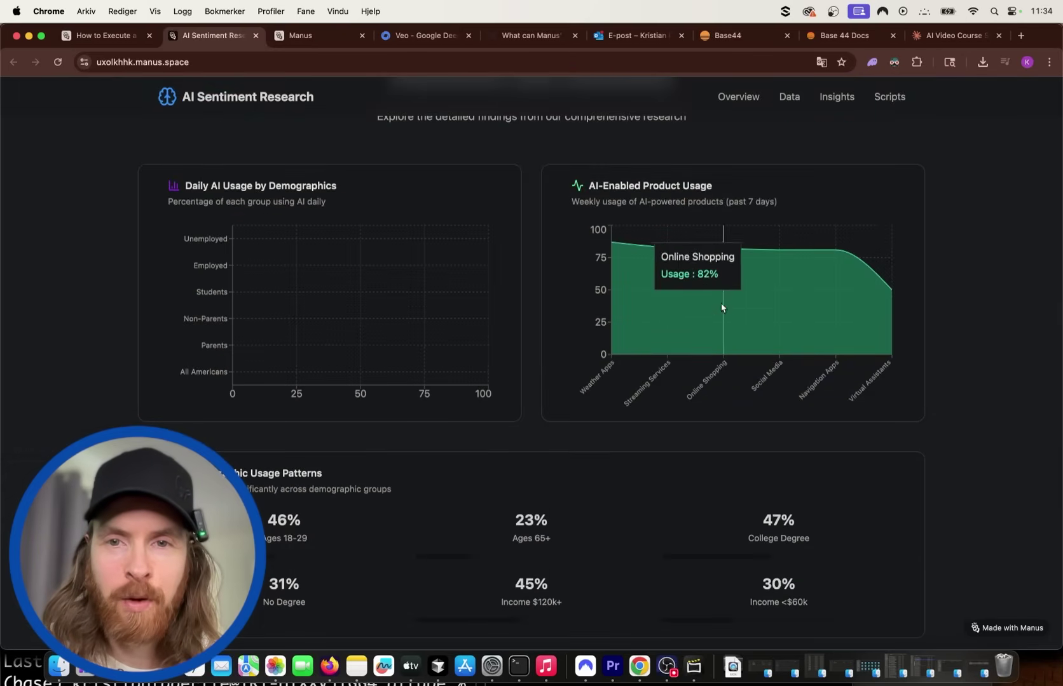
pyautogui.moveTo(882, 289)
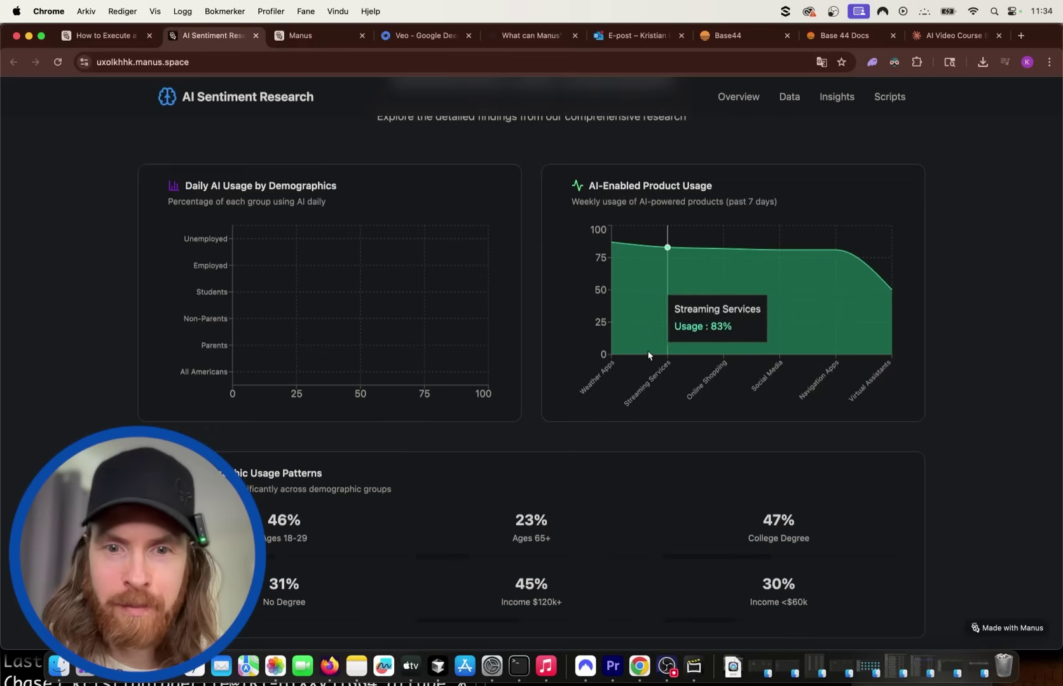
pyautogui.scroll(-1, 490, 505)
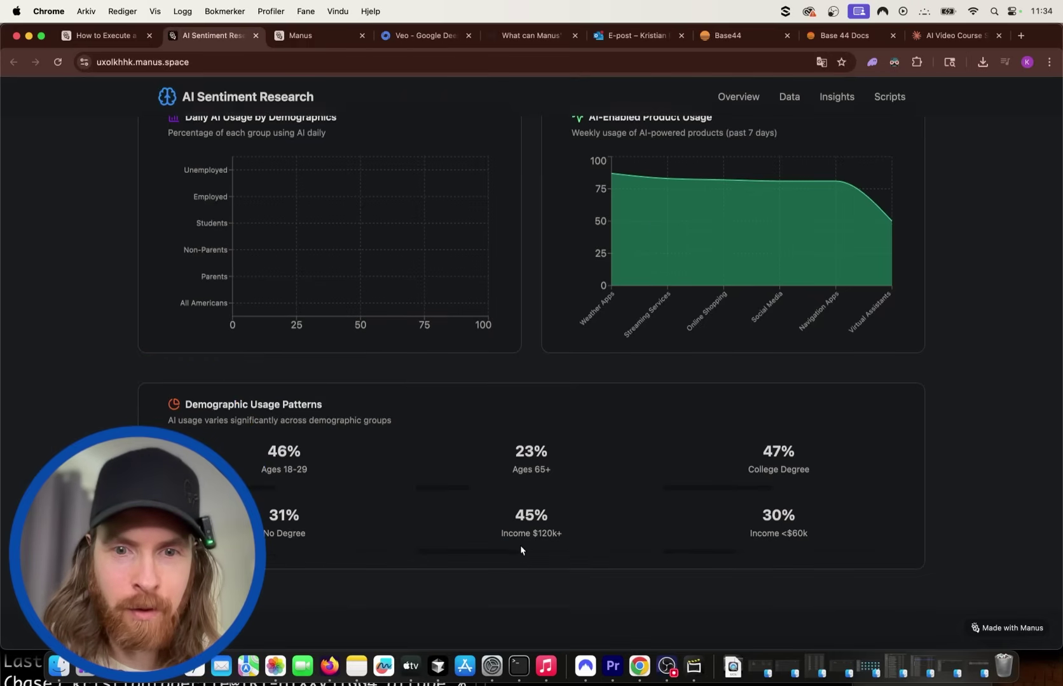
pyautogui.scroll(10, 550, 555)
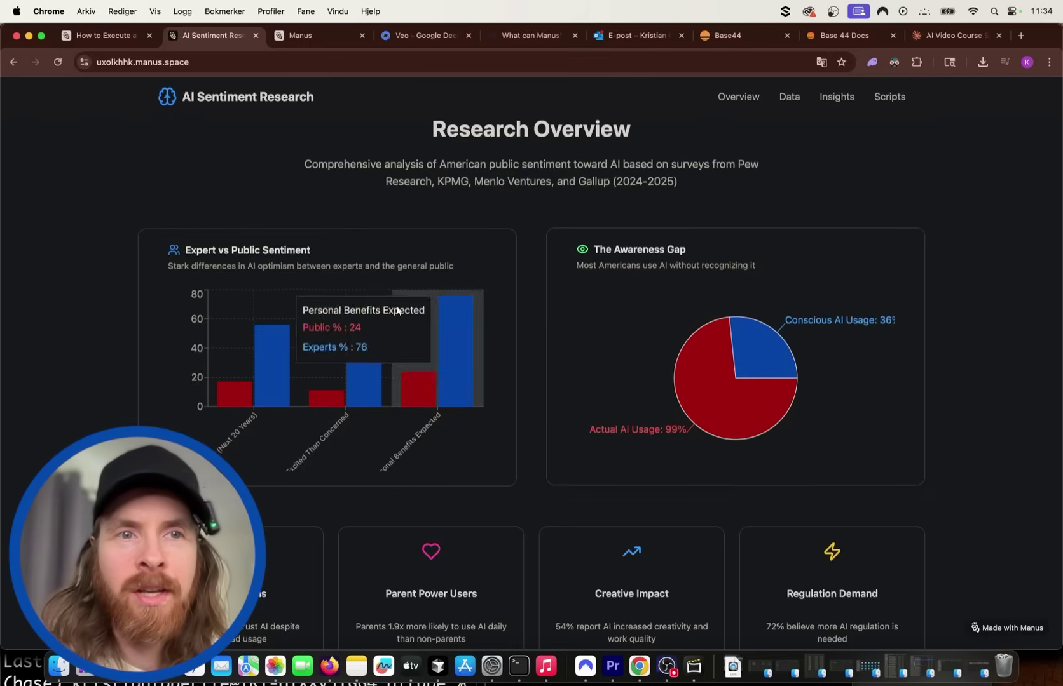
pyautogui.scroll(-15, 488, 384)
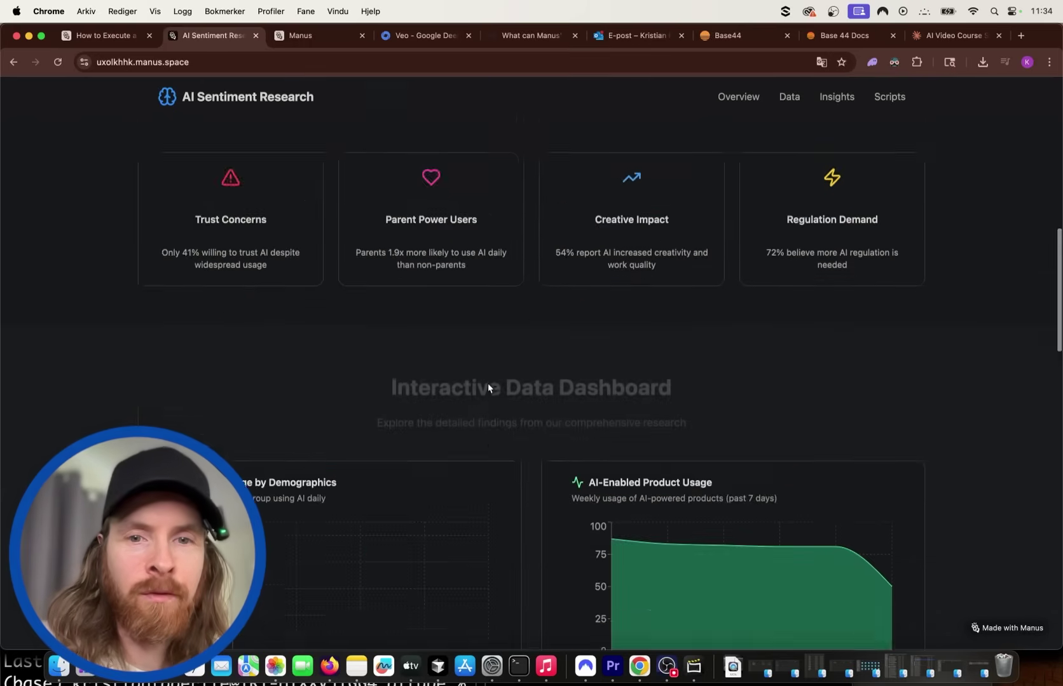
pyautogui.scroll(8, 488, 383)
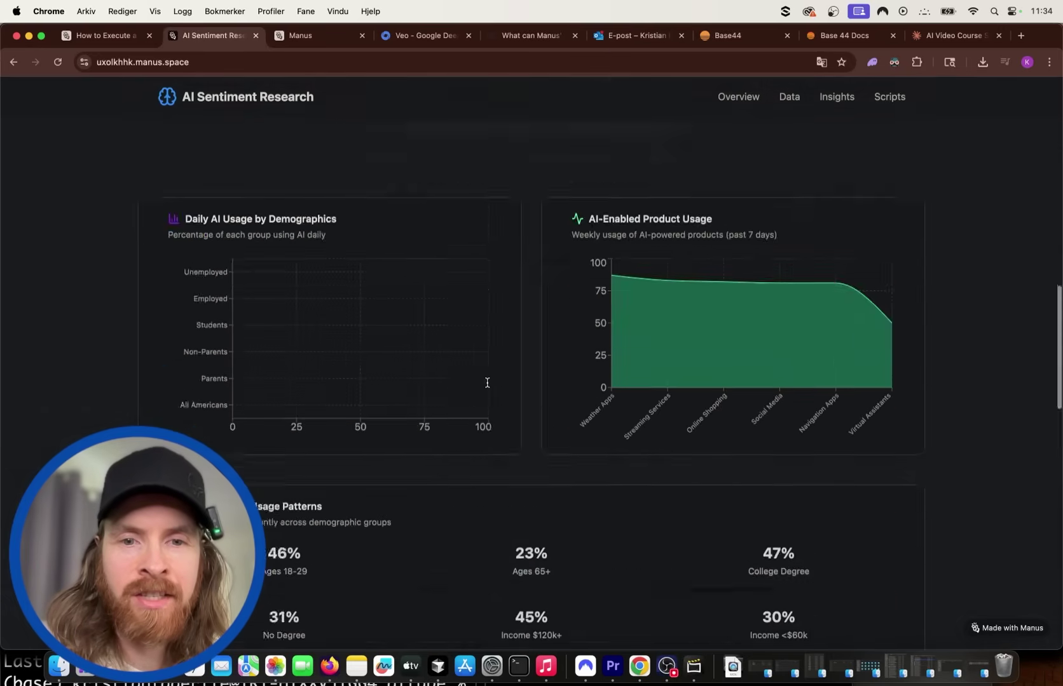
pyautogui.scroll(-10, 488, 383)
pyautogui.scroll(20, 487, 383)
pyautogui.scroll(-1, 487, 383)
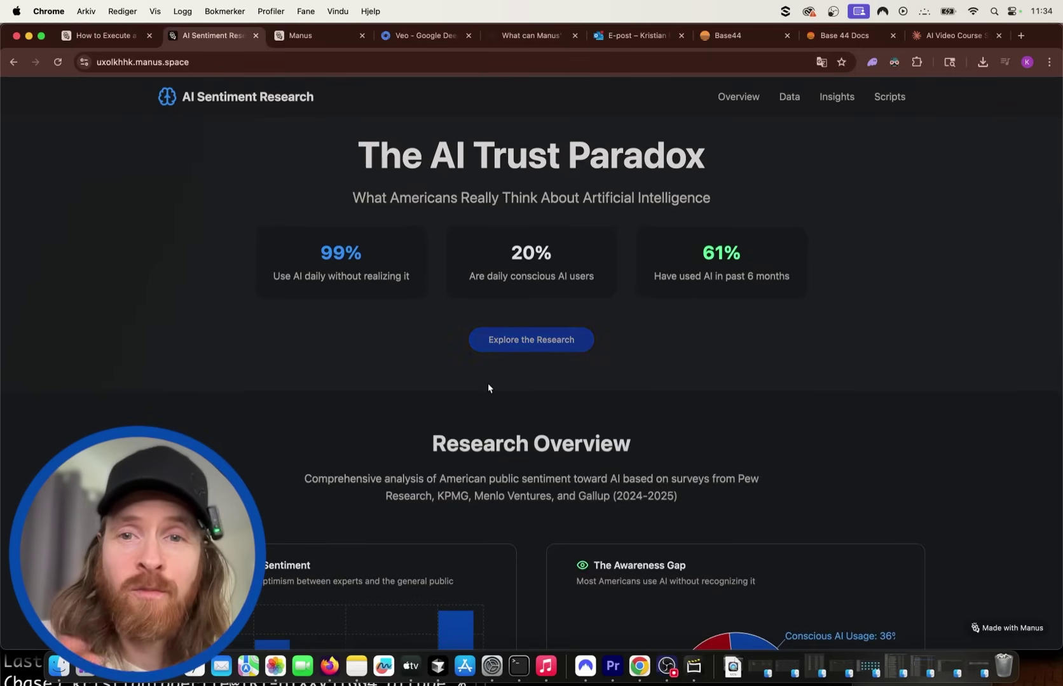
# - Back in the sentiment research task, preview and download the AI Sentiment Video Scripts file
pyautogui.click(301, 35)
pyautogui.click(121, 36)
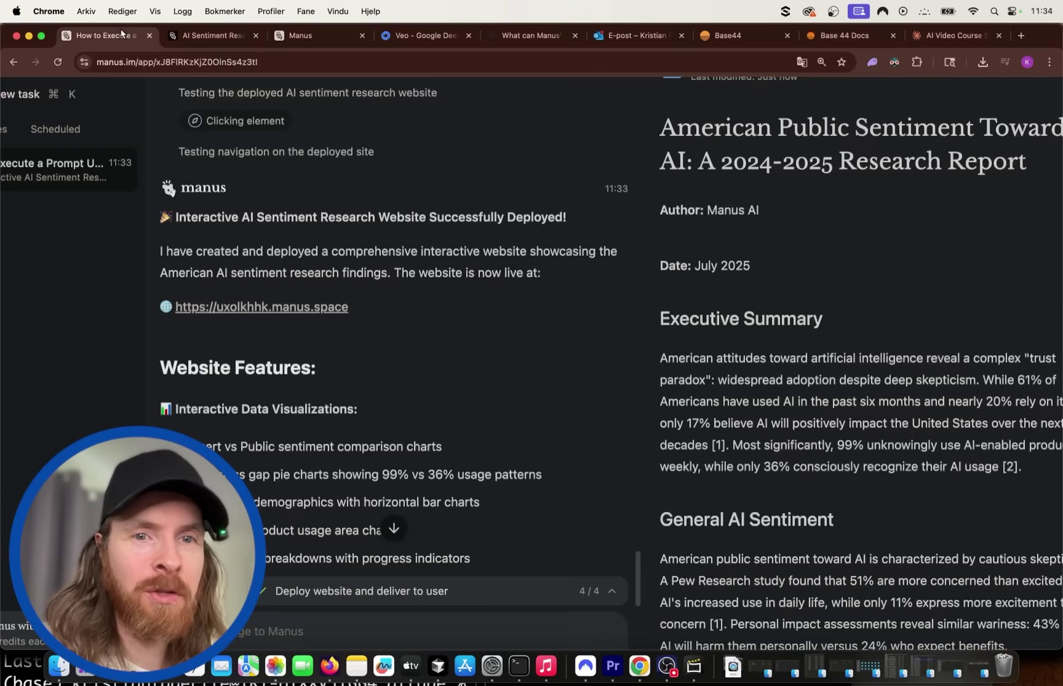
pyautogui.scroll(20, 572, 396)
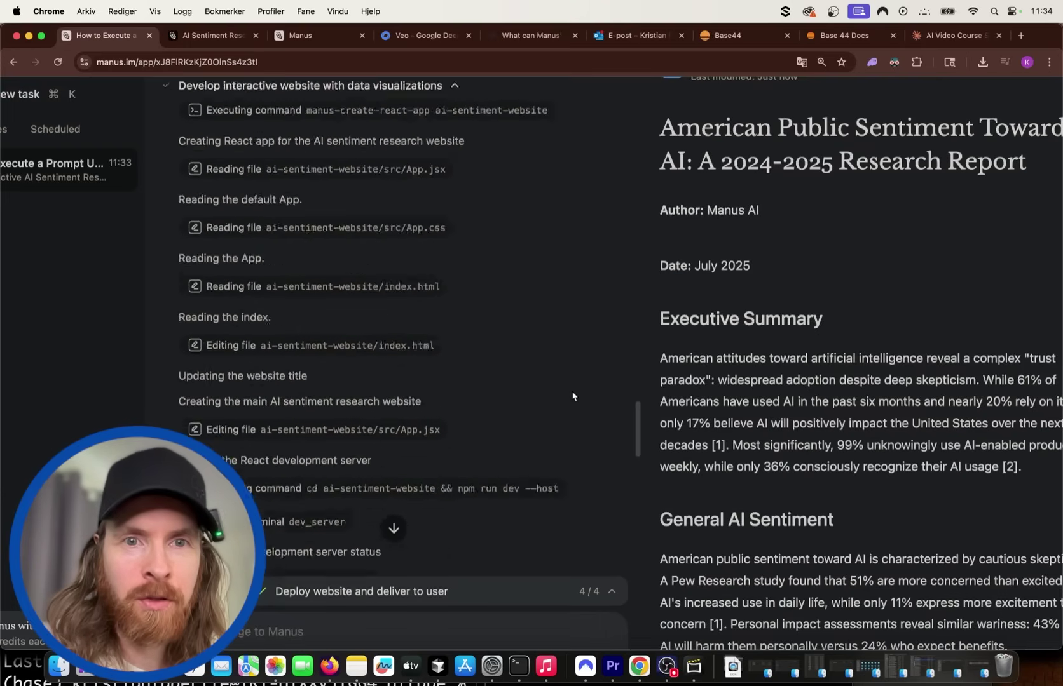
pyautogui.scroll(-5, 572, 394)
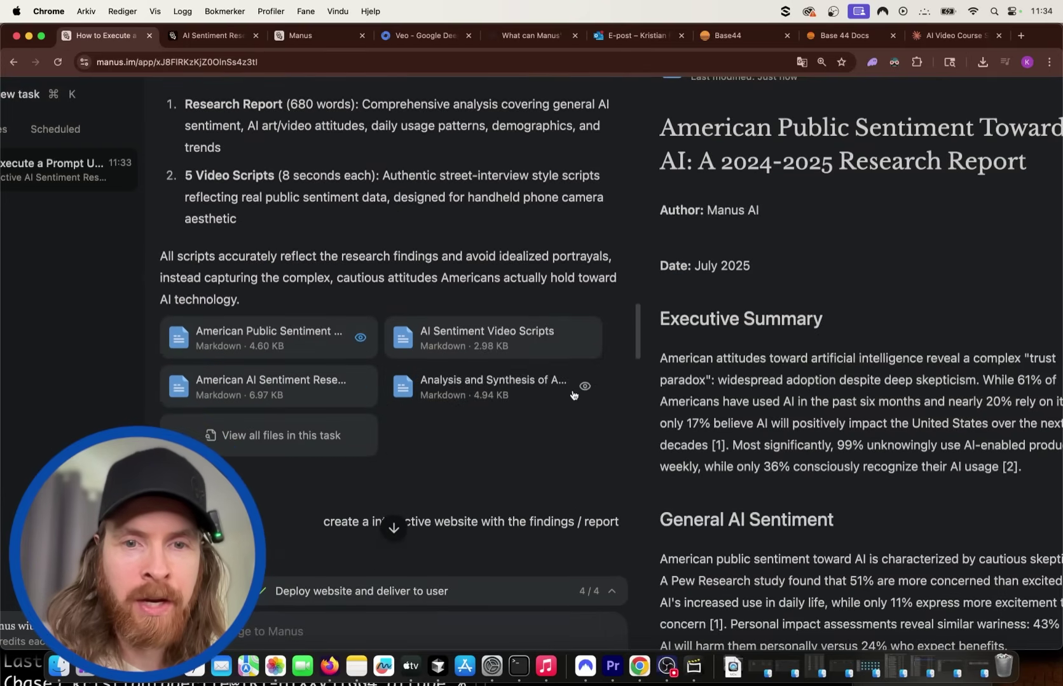
pyautogui.click(513, 332)
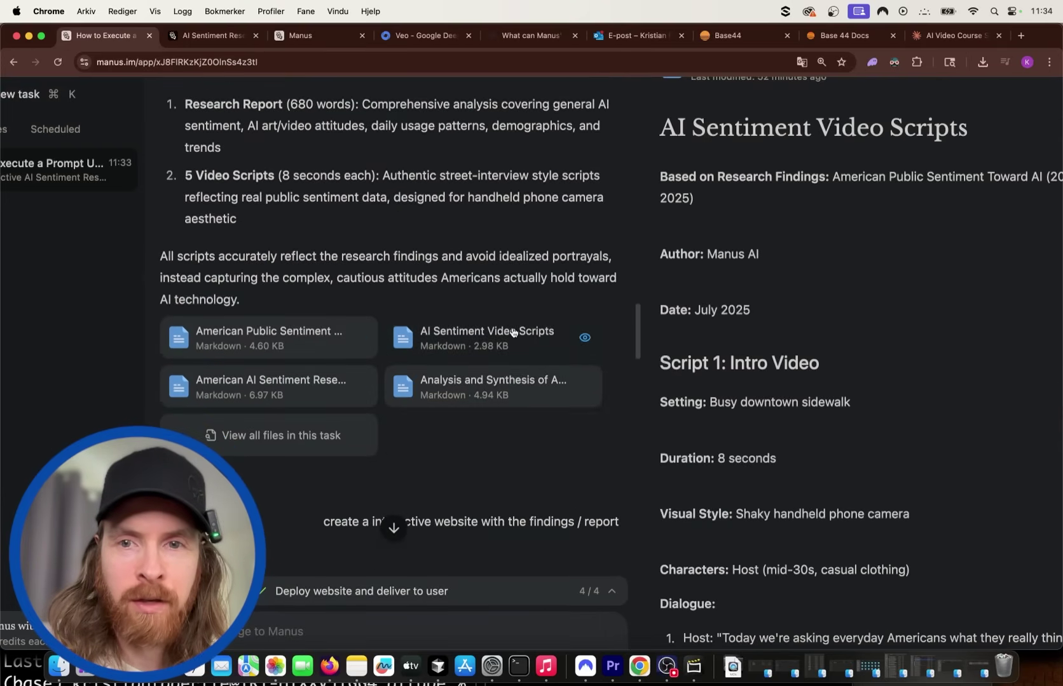
pyautogui.press('super+minus')
pyautogui.click(984, 102)
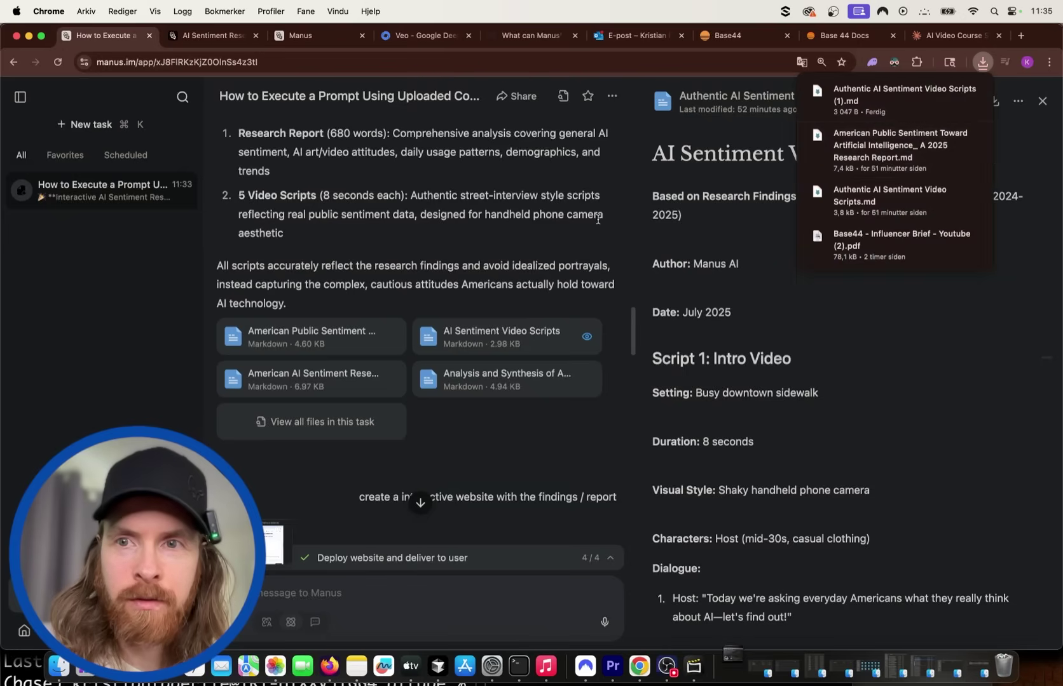
# - Start a new video task with the scripts attached and the prompt 'Generate the 5 video clips from the script prompts'
pyautogui.click(83, 129)
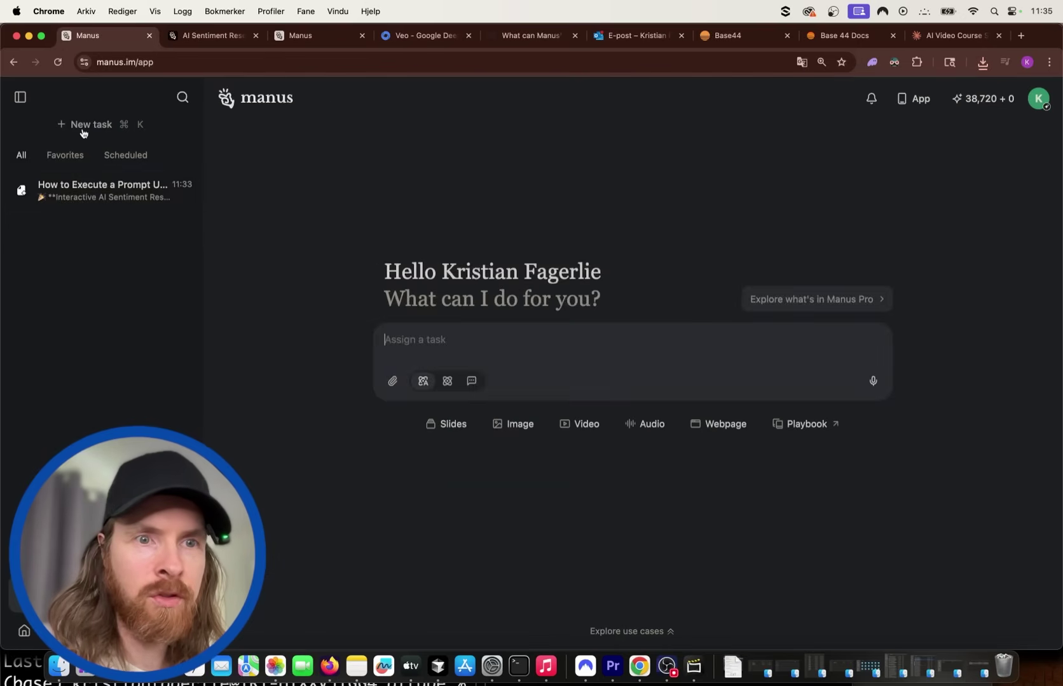
pyautogui.scroll(5, 576, 508)
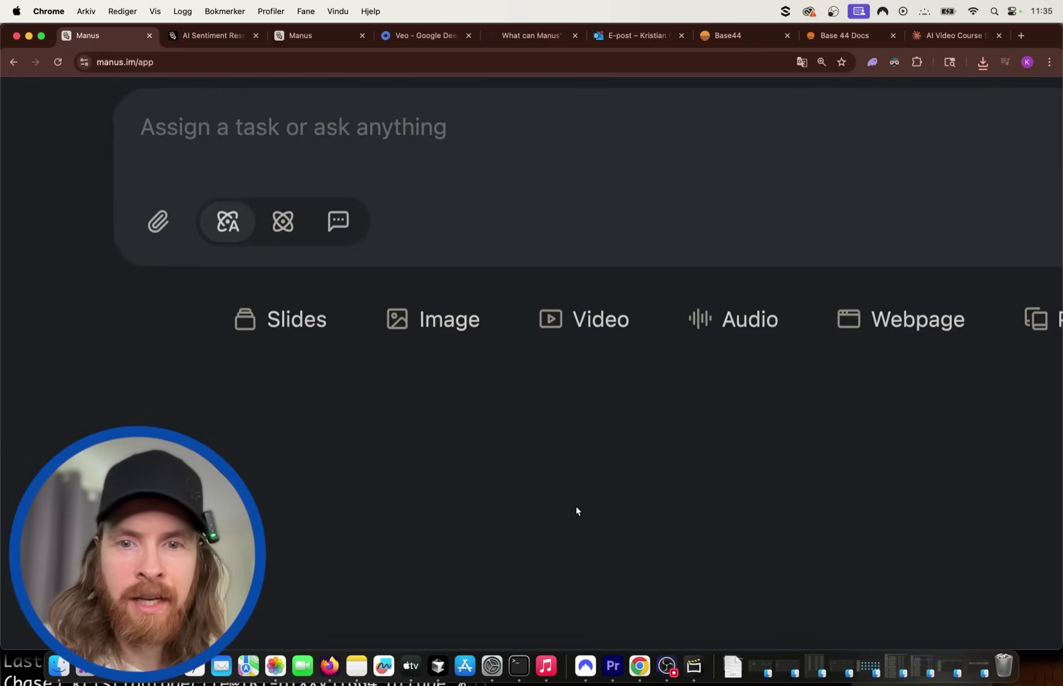
pyautogui.click(596, 328)
pyautogui.scroll(-5, 594, 330)
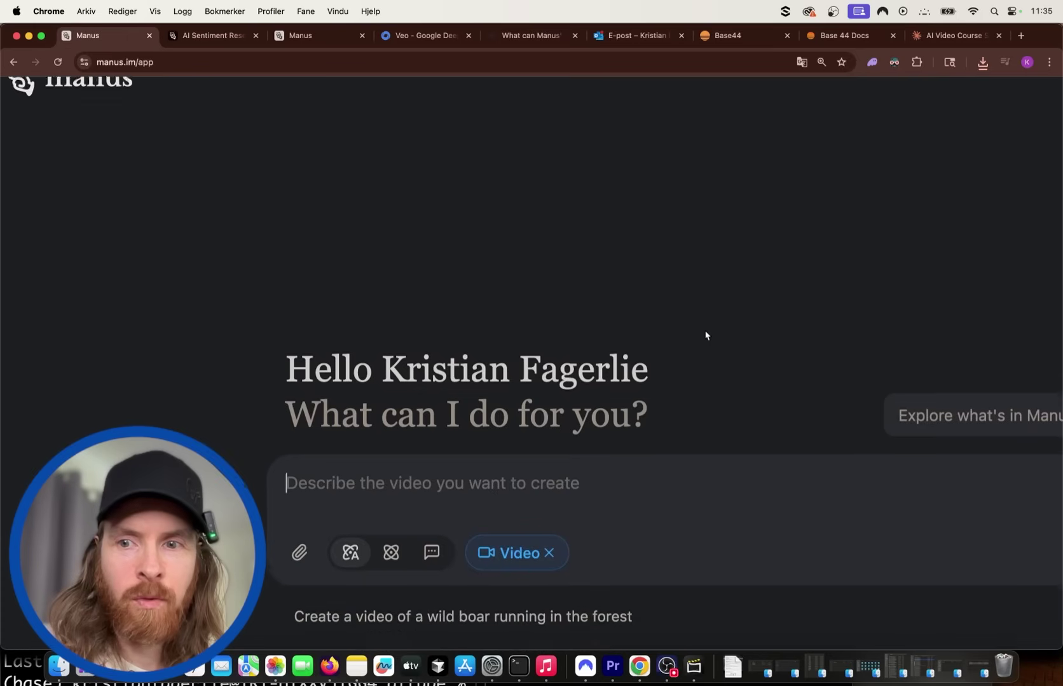
pyautogui.hscroll(-3, 659, 324)
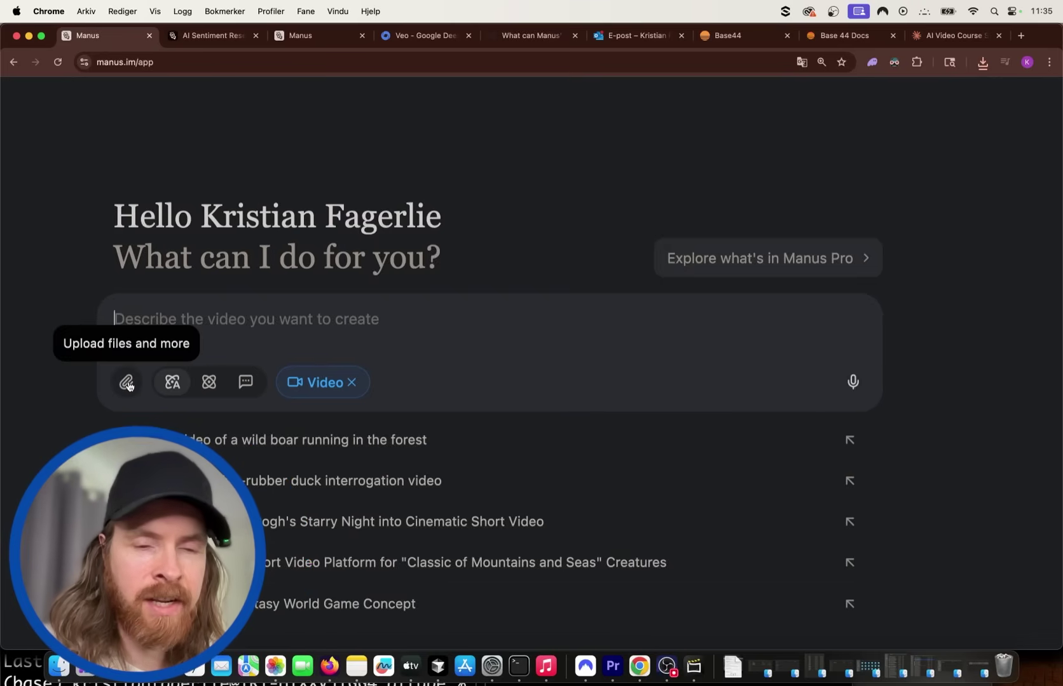
pyautogui.press('super+v')
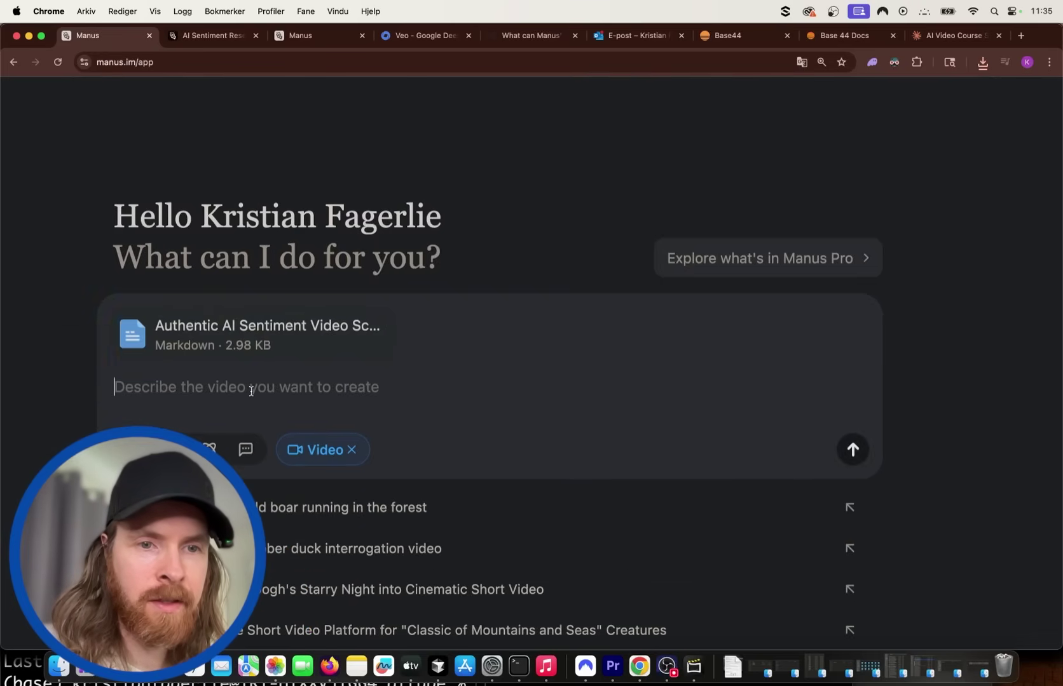
pyautogui.write('Generate the 5 video clips from the script prompts')
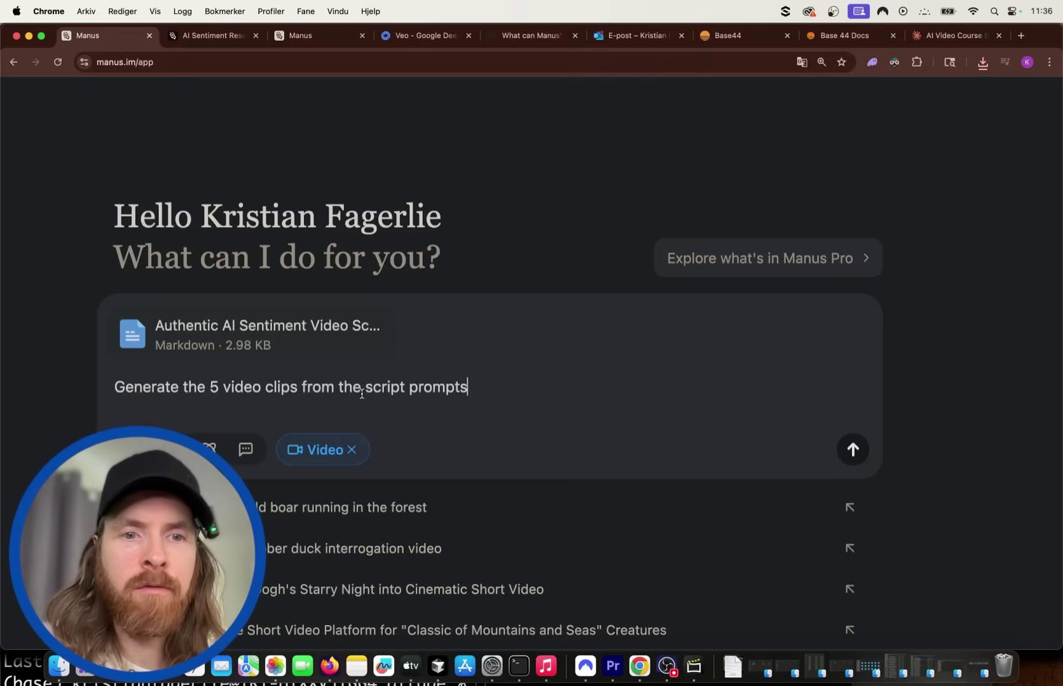
pyautogui.press('super+minus')
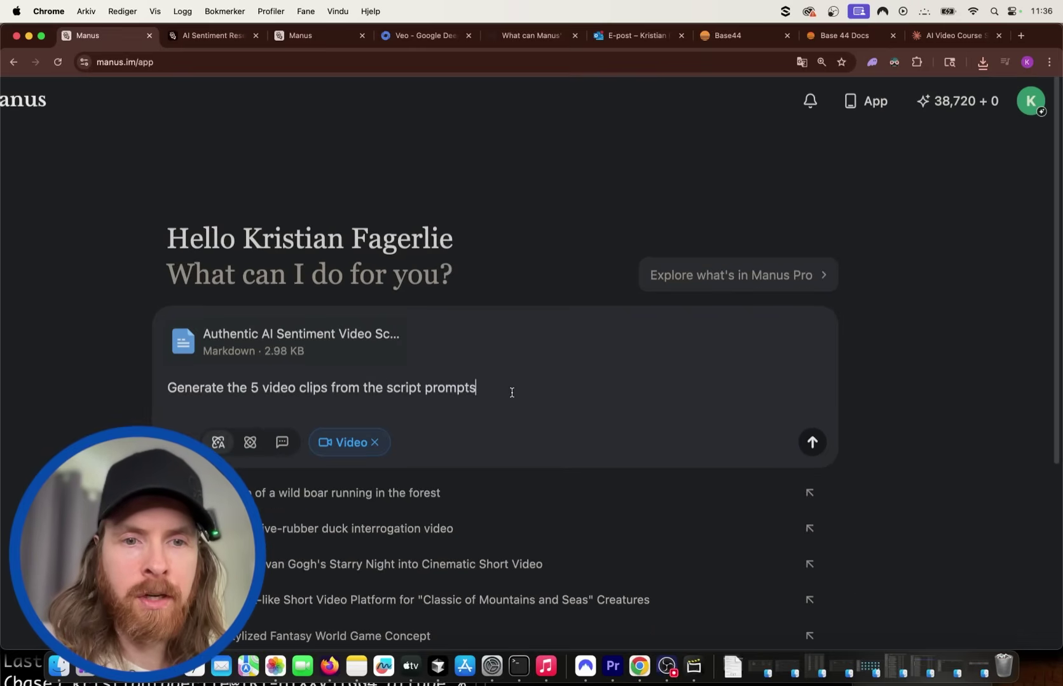
# - Submit the clip request with the Veo3 model and follow the log until all five clips finish
pyautogui.click(812, 443)
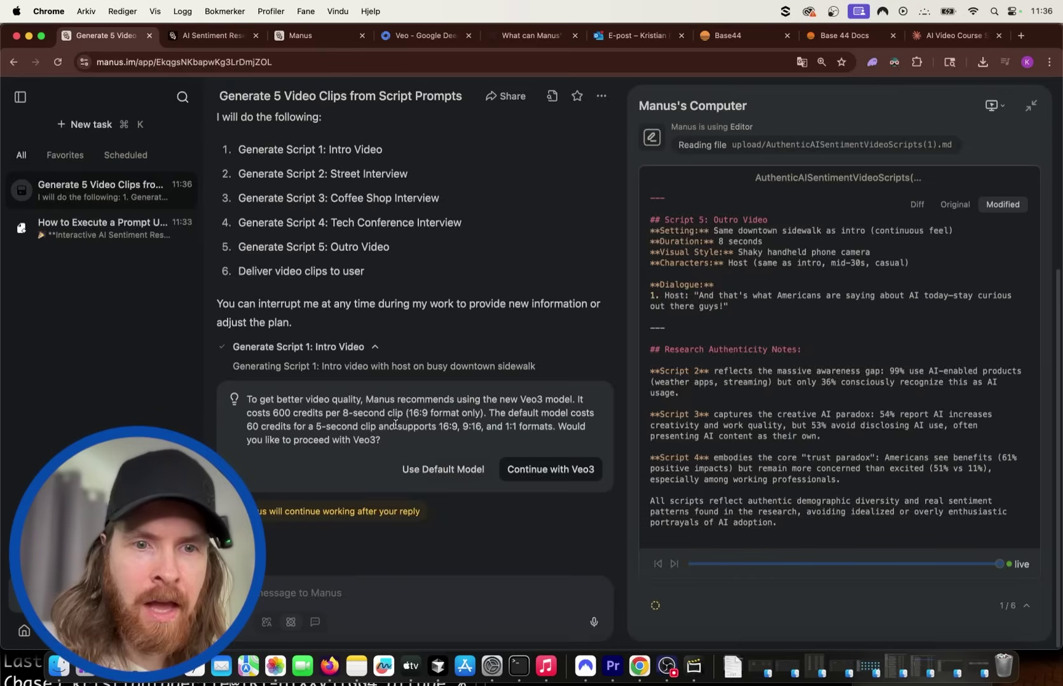
pyautogui.scroll(5, 257, 384)
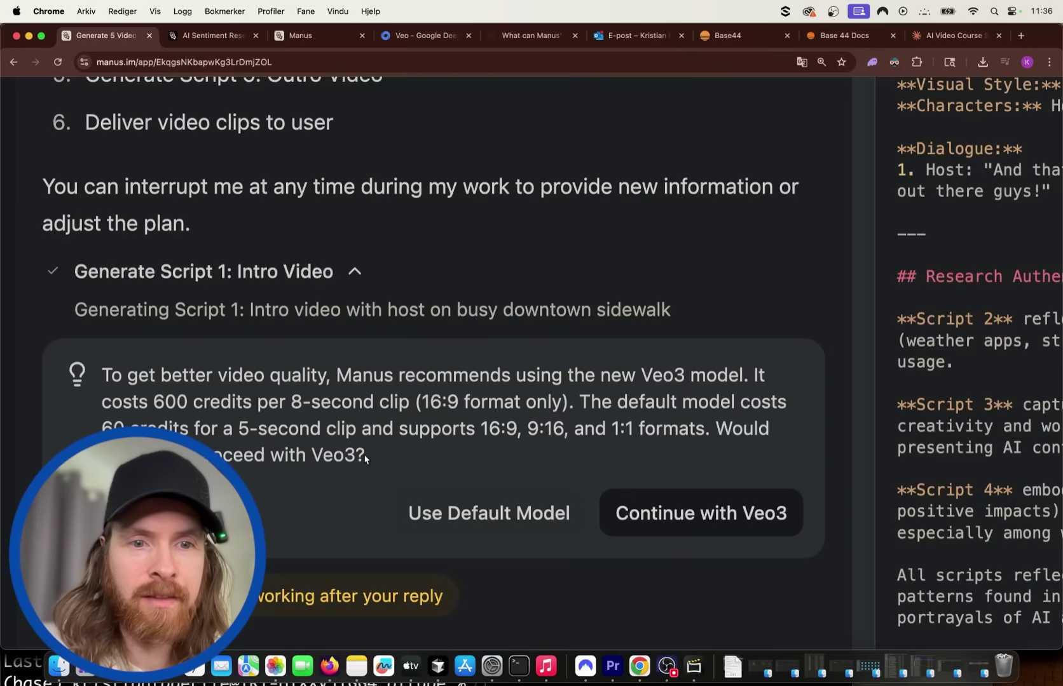
pyautogui.click(701, 515)
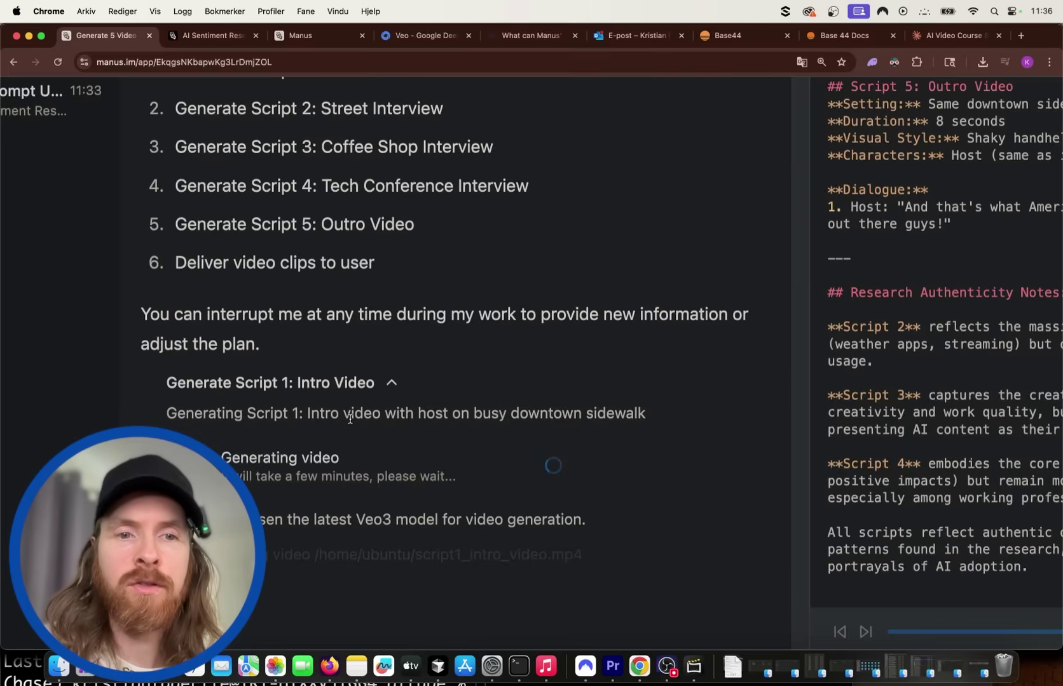
pyautogui.scroll(-5, 350, 419)
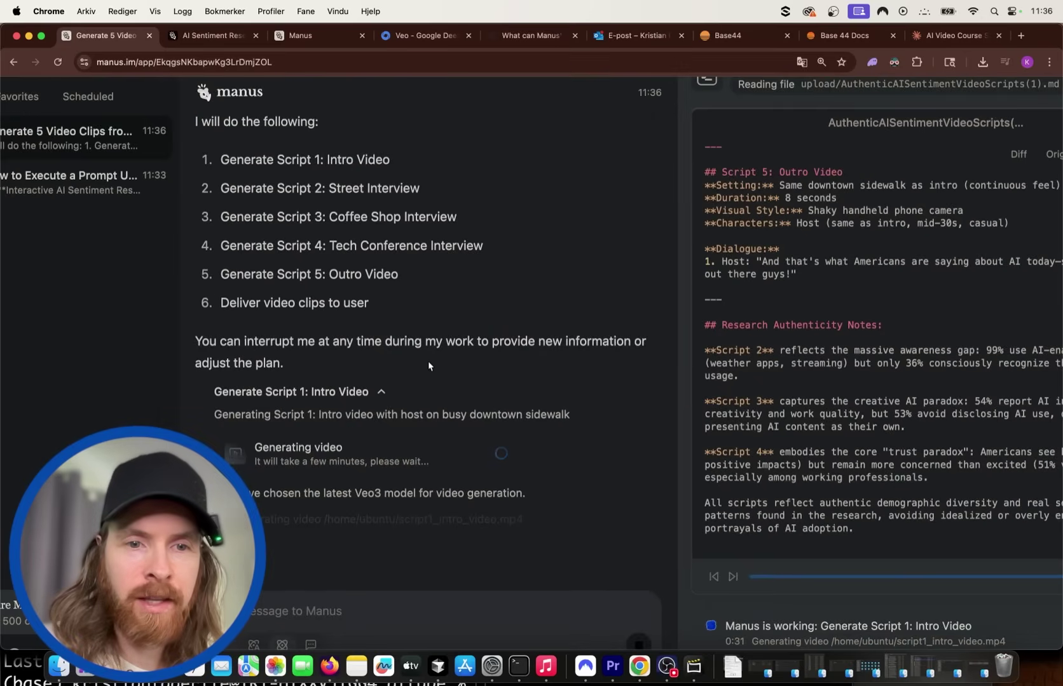
pyautogui.scroll(-2, 428, 361)
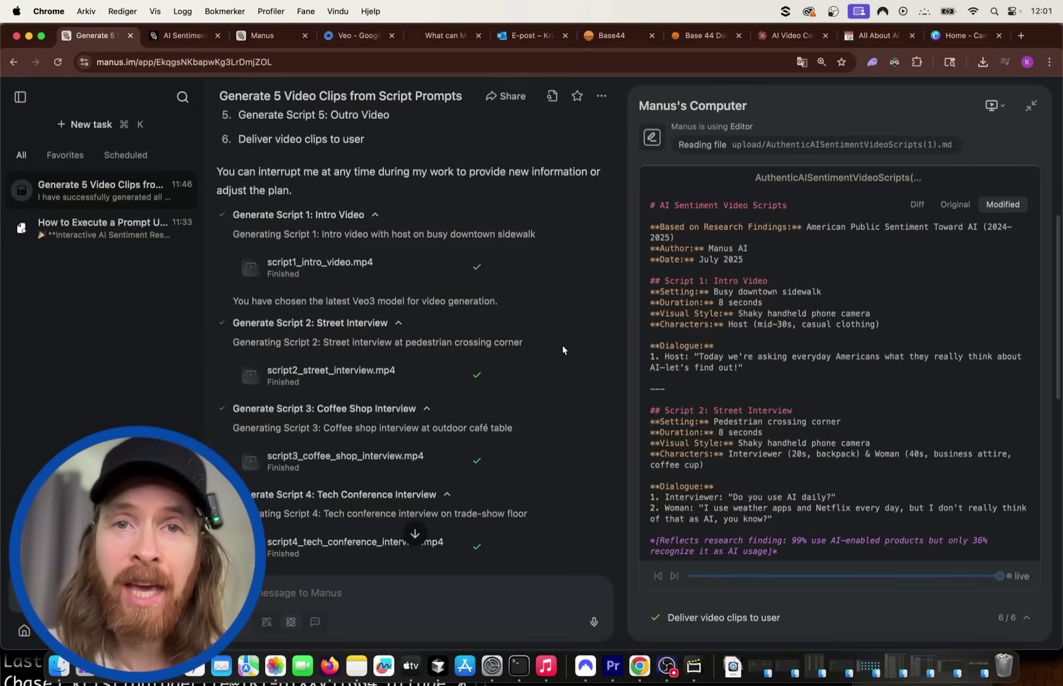
pyautogui.scroll(3, 461, 307)
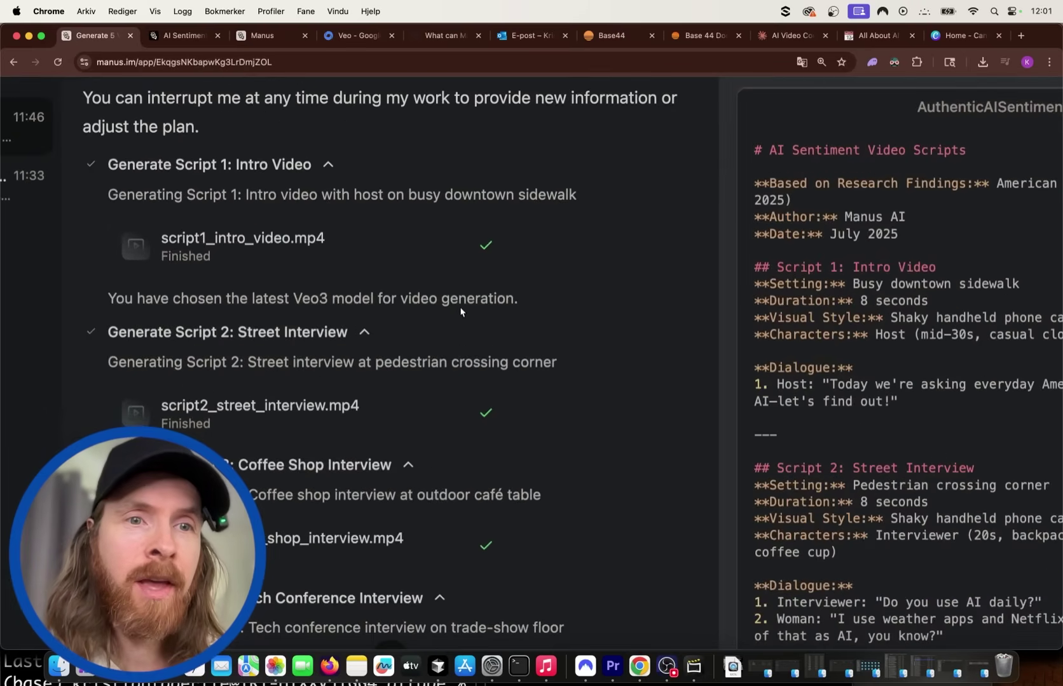
pyautogui.scroll(-3, 210, 346)
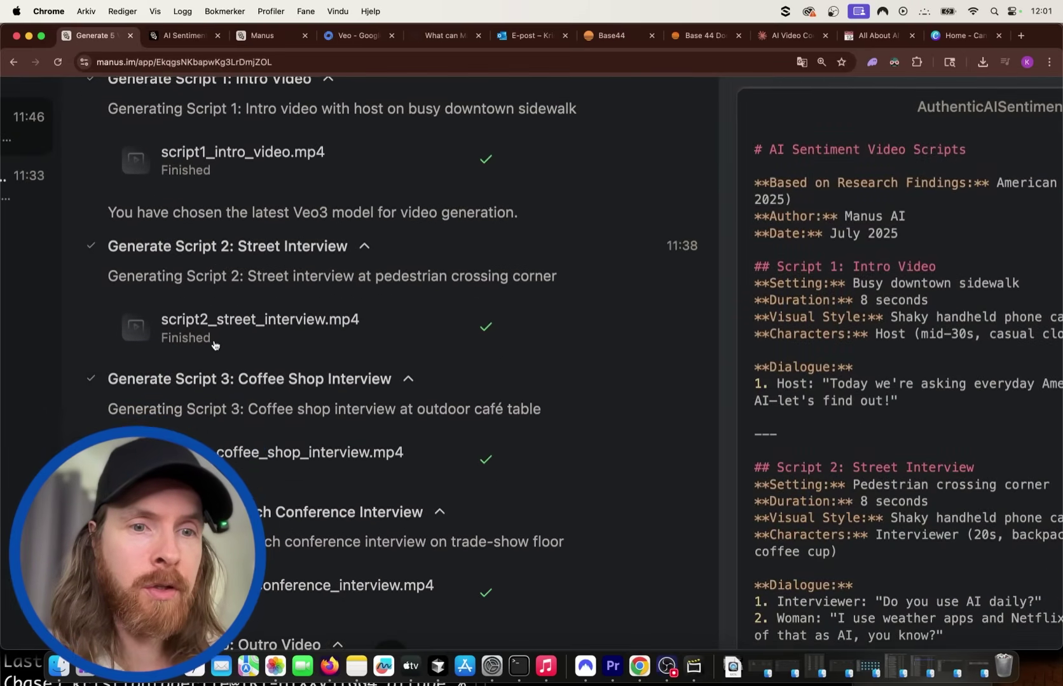
pyautogui.scroll(-5, 205, 390)
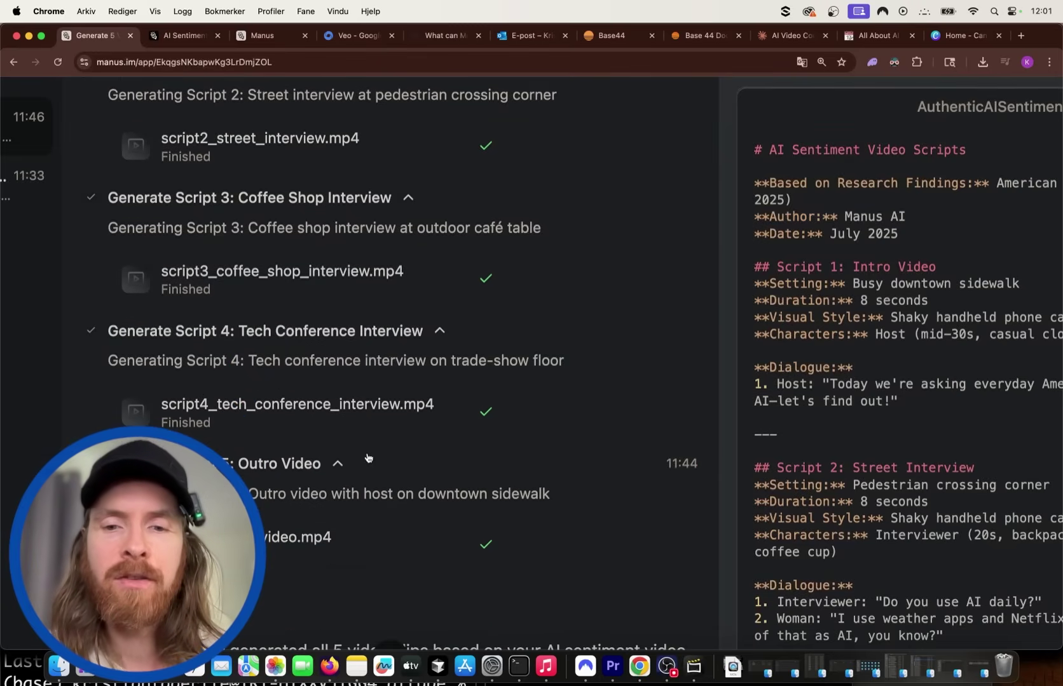
# - In Premiere Pro, mute track A1 and scrub the combined sequence to the conference clip, then return to start
pyautogui.click(613, 666)
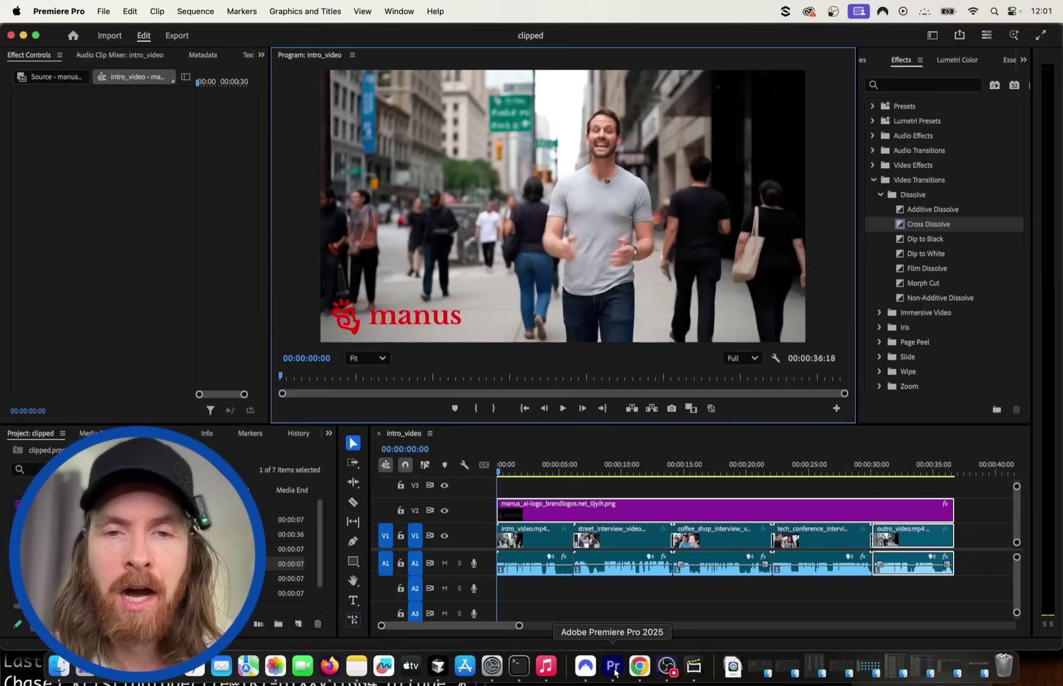
pyautogui.click(445, 563)
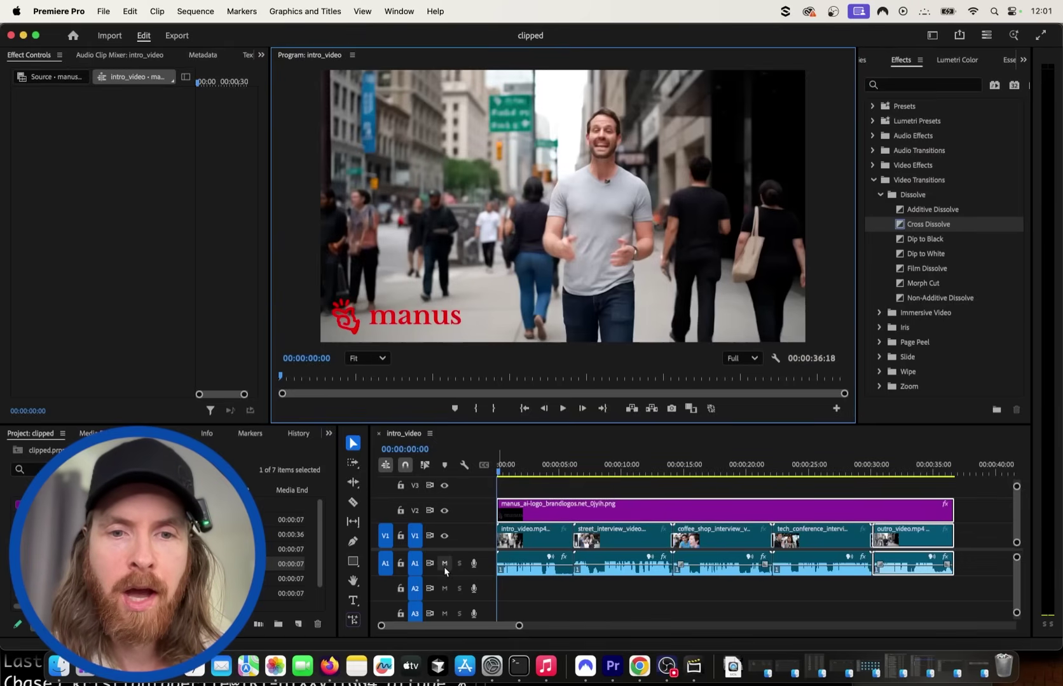
pyautogui.moveTo(498, 476); pyautogui.dragTo(791, 493)
pyautogui.press('Home')
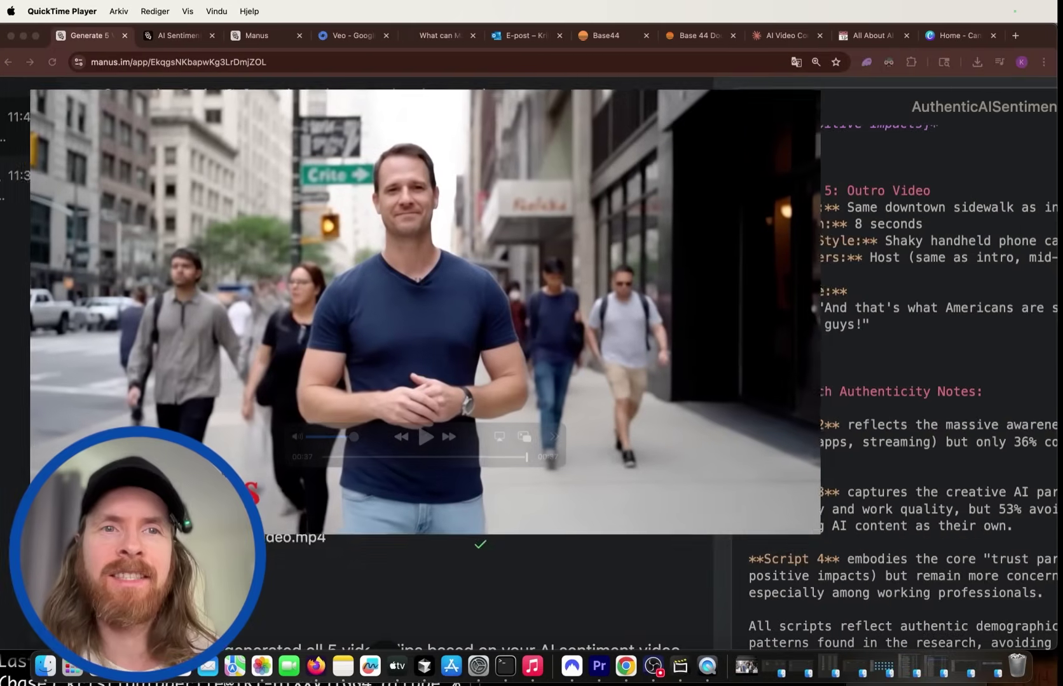
# - Close the QuickTime window playing the finished combined video
pyautogui.press('super+w')
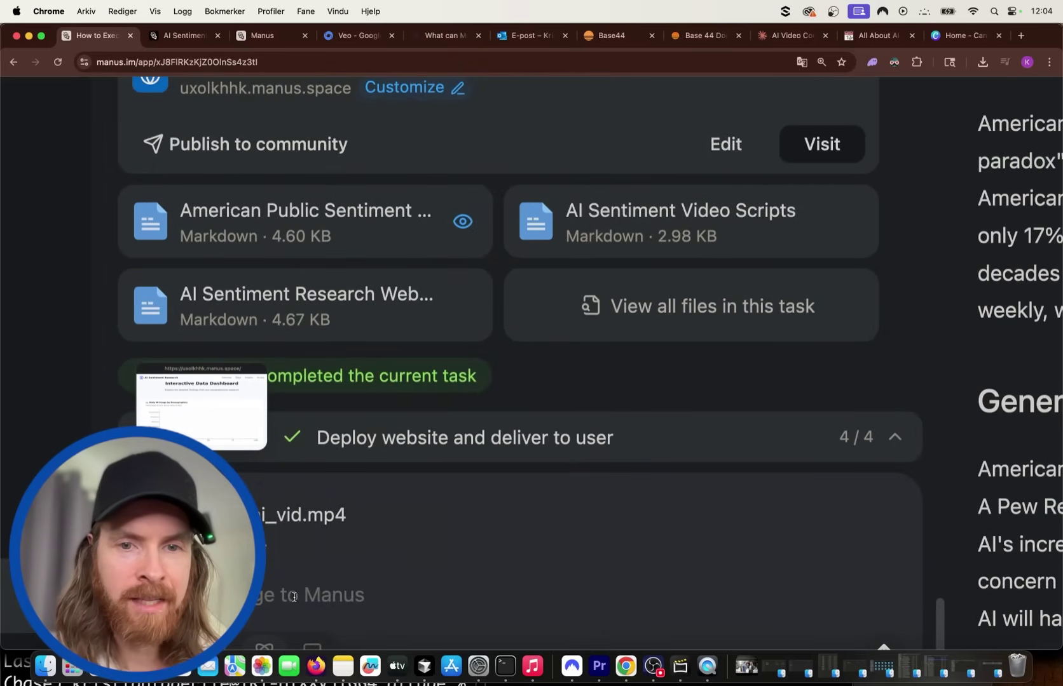
# - Send manusai_vid.mp4 to Manus with the question about integrating it into the website
pyautogui.press('super+v')
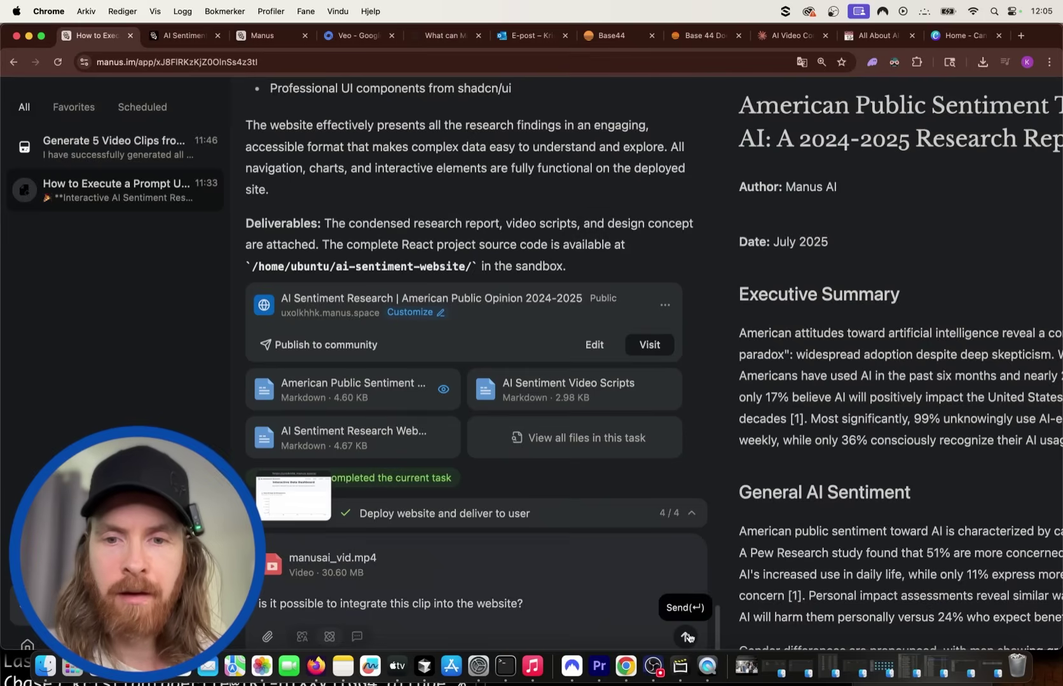
pyautogui.click(687, 637)
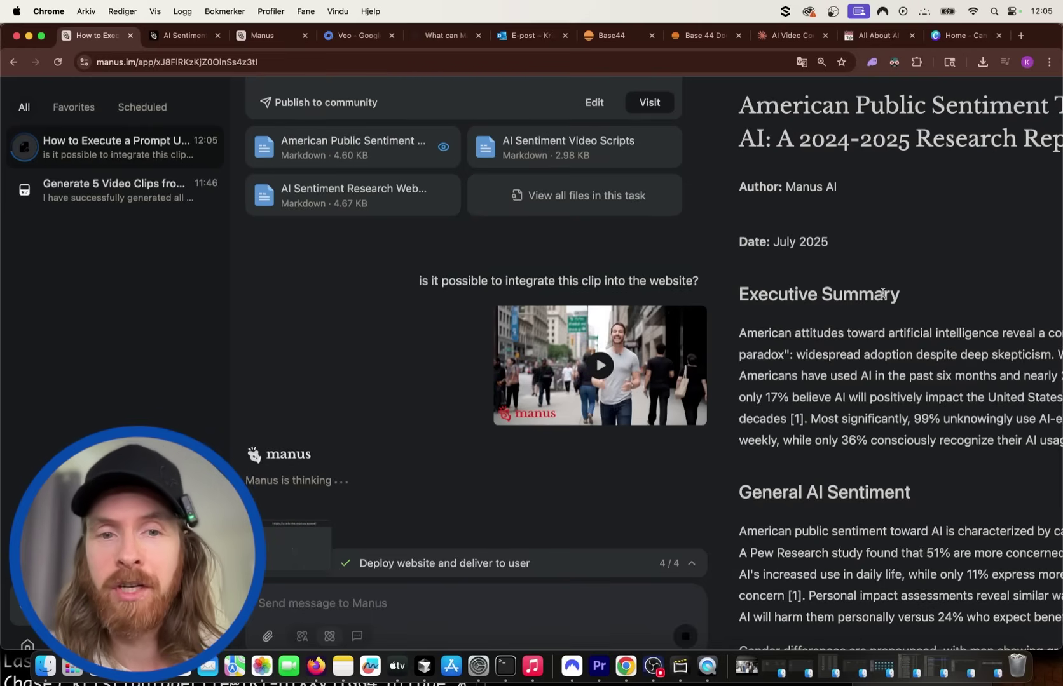
pyautogui.scroll(-3, 883, 294)
# - Close the report panel and follow Manus integrating the video and redeploying to dothfmli.manus.space
pyautogui.click(1042, 100)
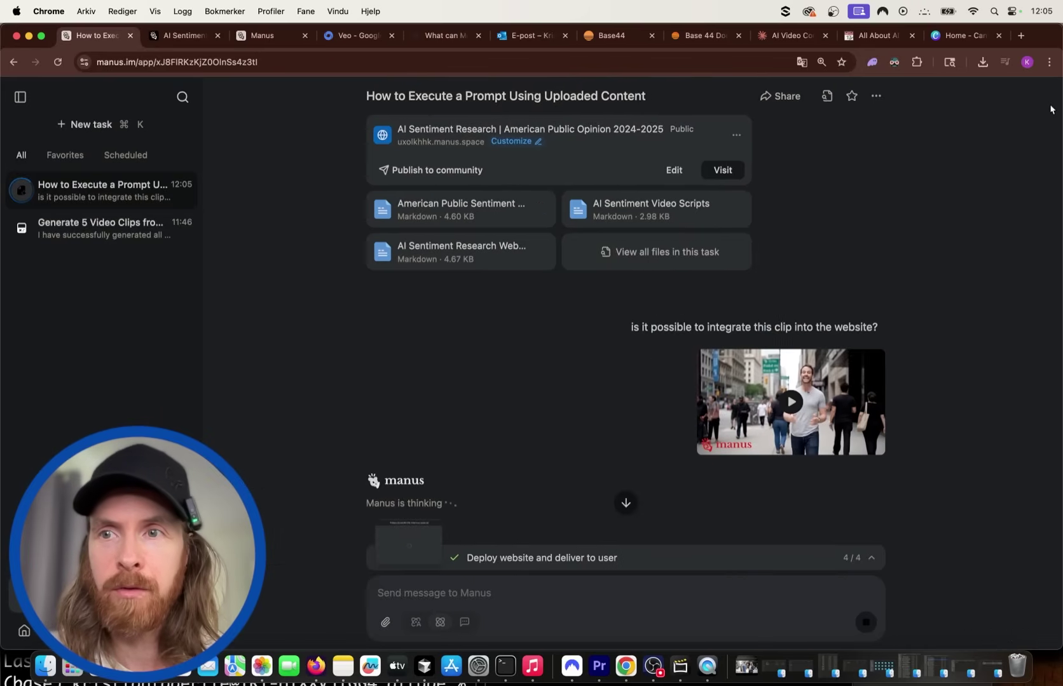
pyautogui.scroll(3, 615, 403)
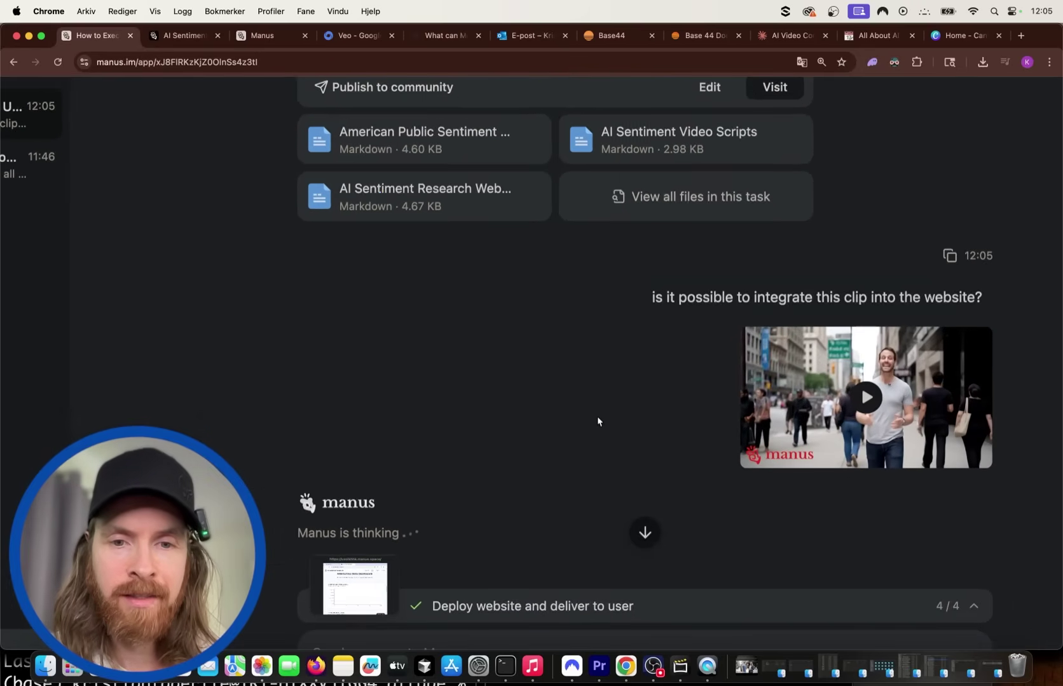
pyautogui.scroll(-1, 597, 416)
pyautogui.scroll(-3, 598, 420)
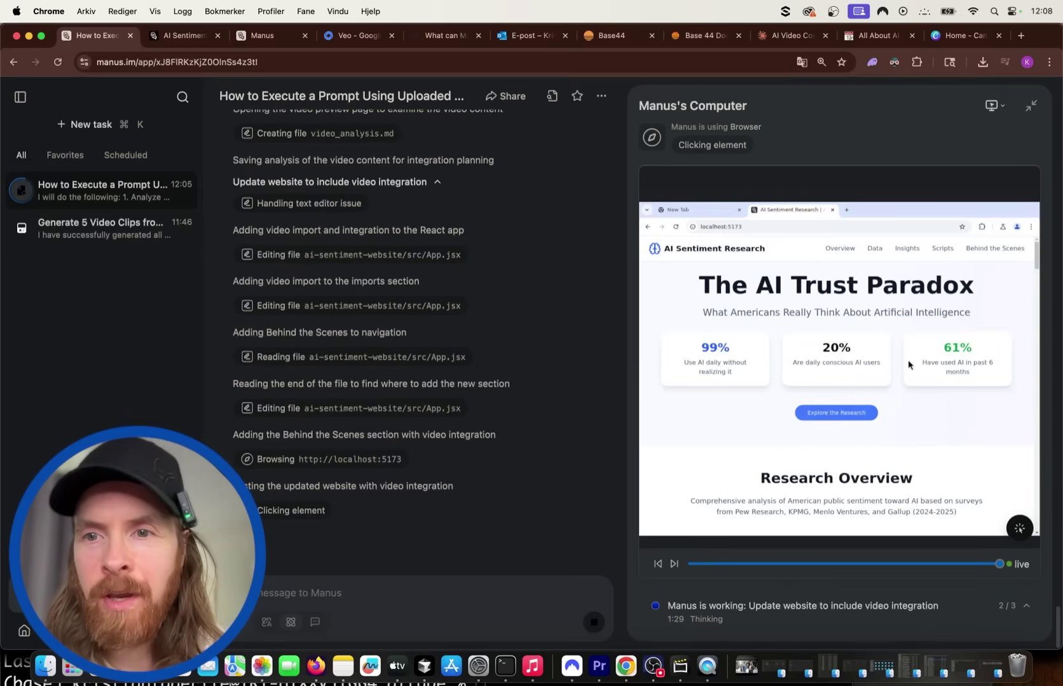
pyautogui.scroll(5, 1058, 359)
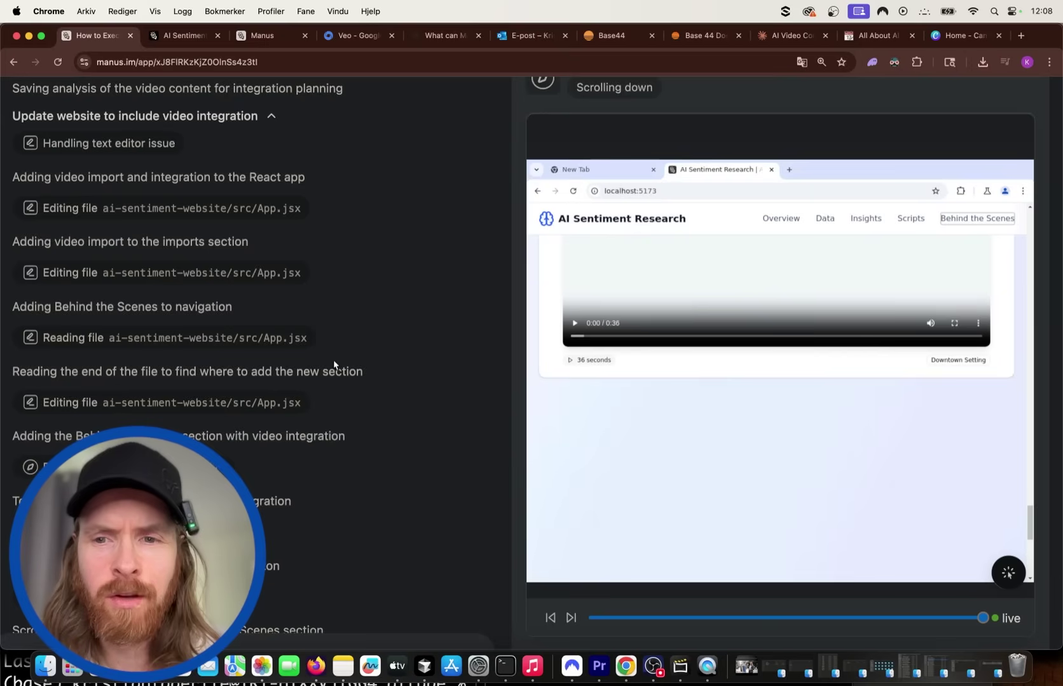
pyautogui.scroll(1, 333, 360)
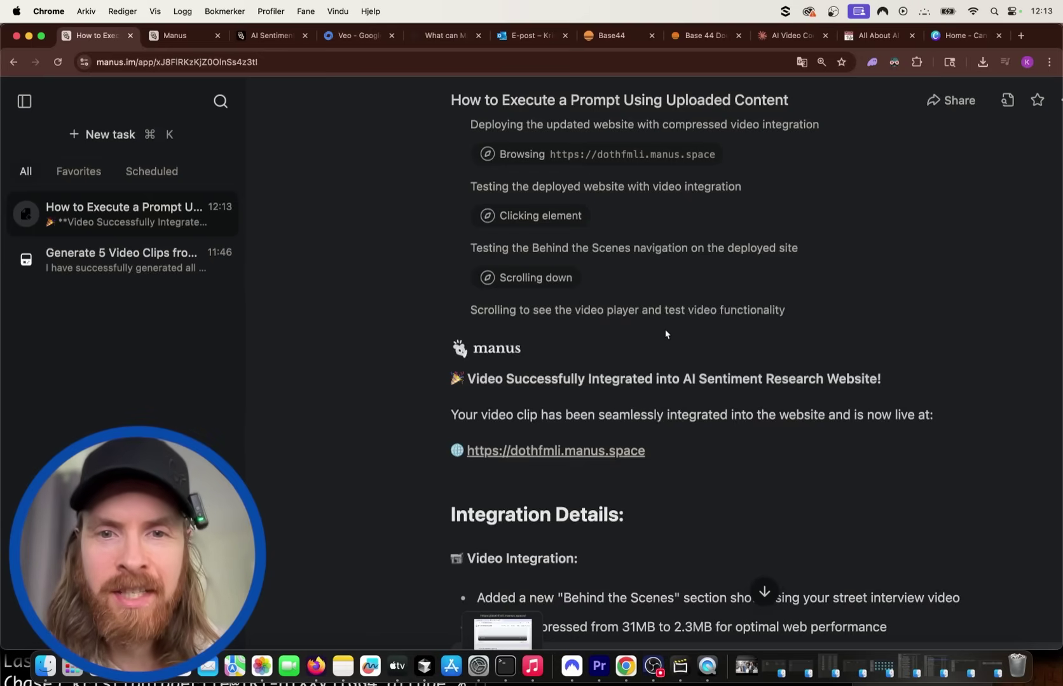
pyautogui.scroll(5, 602, 374)
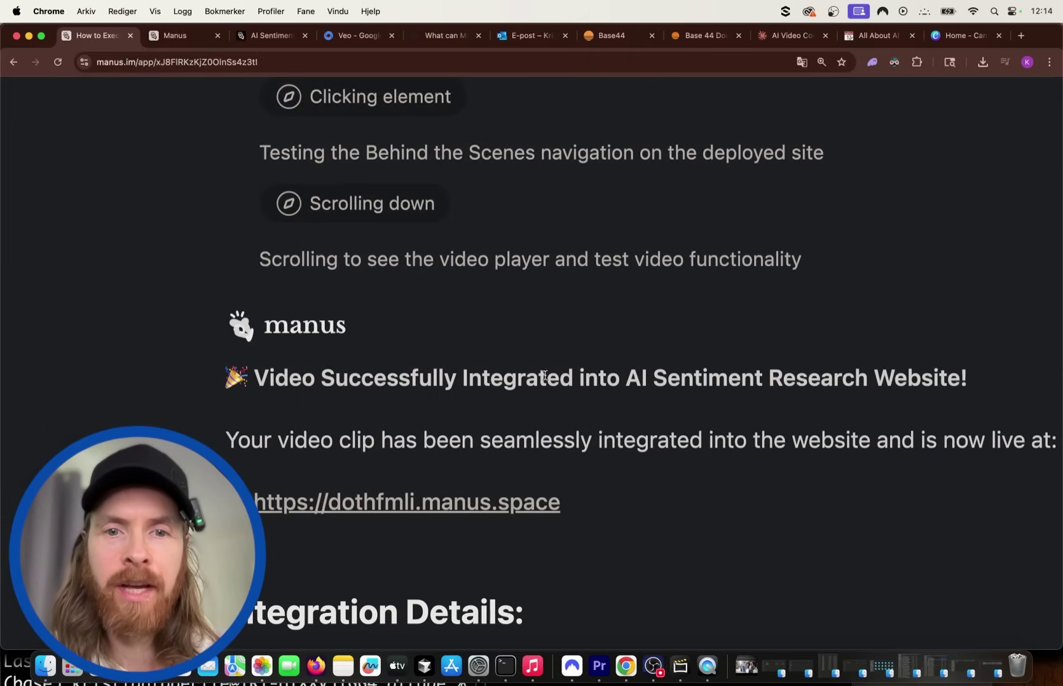
pyautogui.scroll(-3, 488, 507)
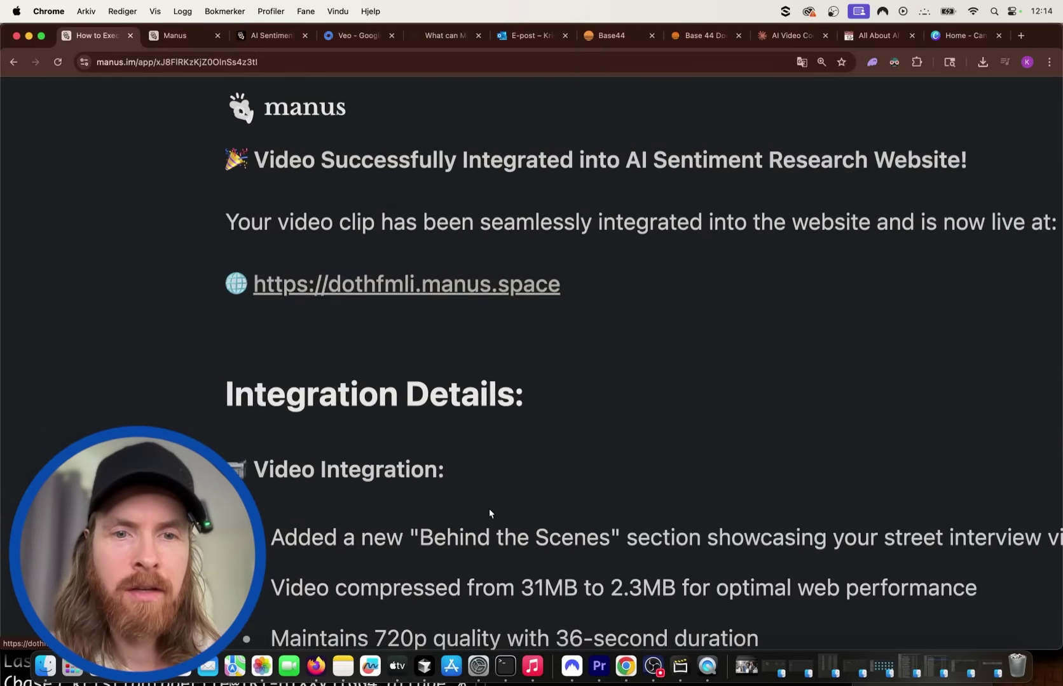
# - Open the redeployed dothfmli.manus.space site and scroll through its sections
pyautogui.click(463, 287)
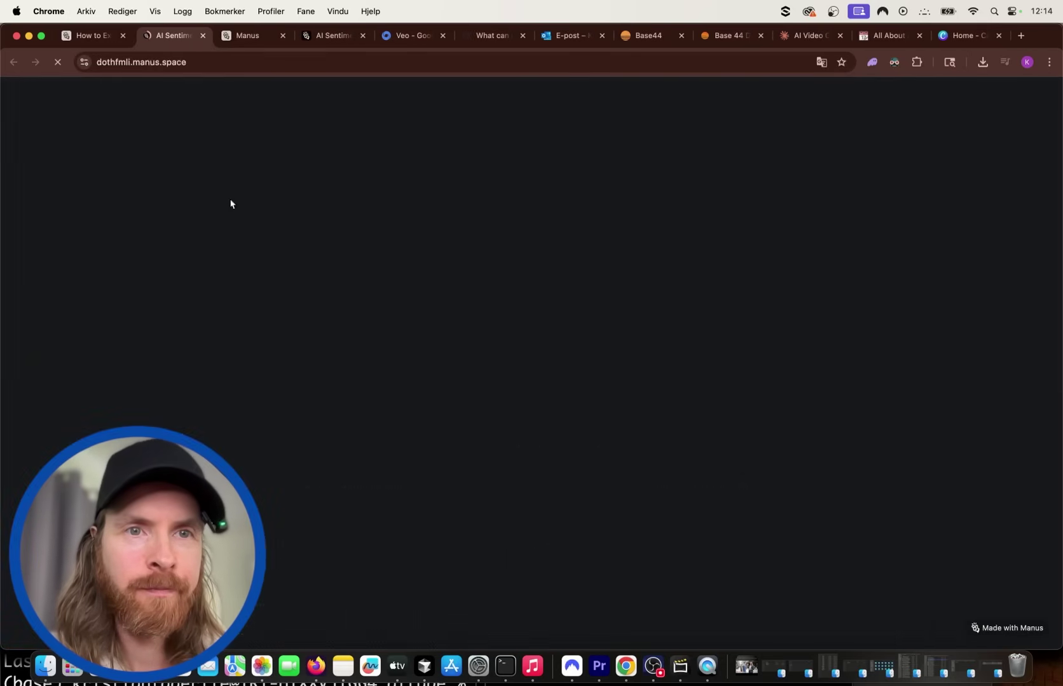
pyautogui.scroll(-8, 448, 318)
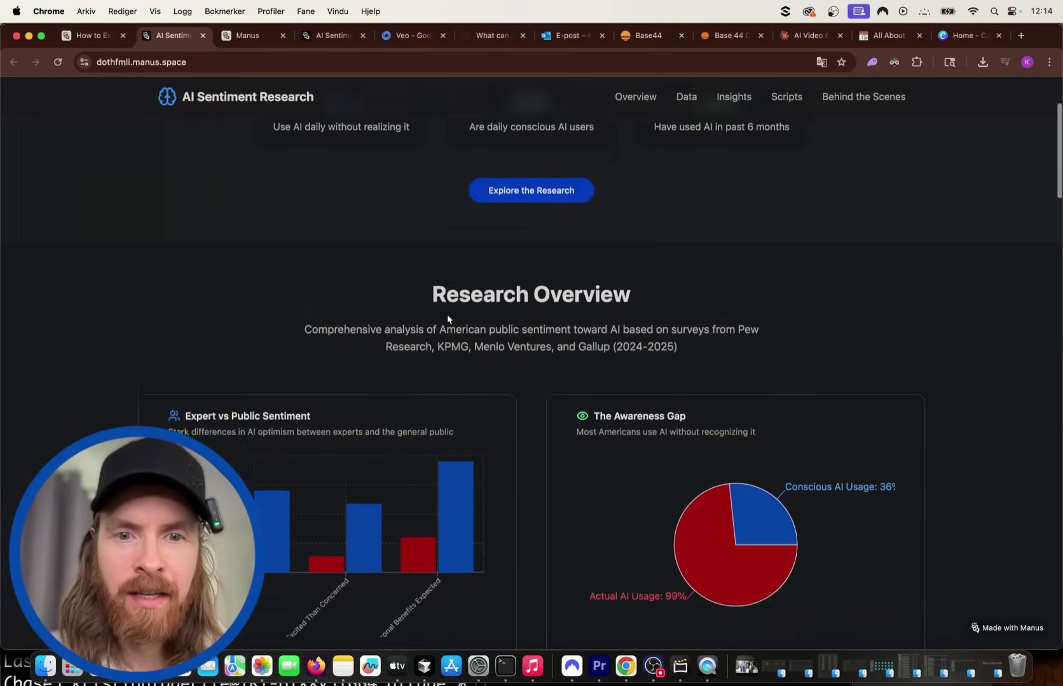
pyautogui.scroll(-20, 448, 318)
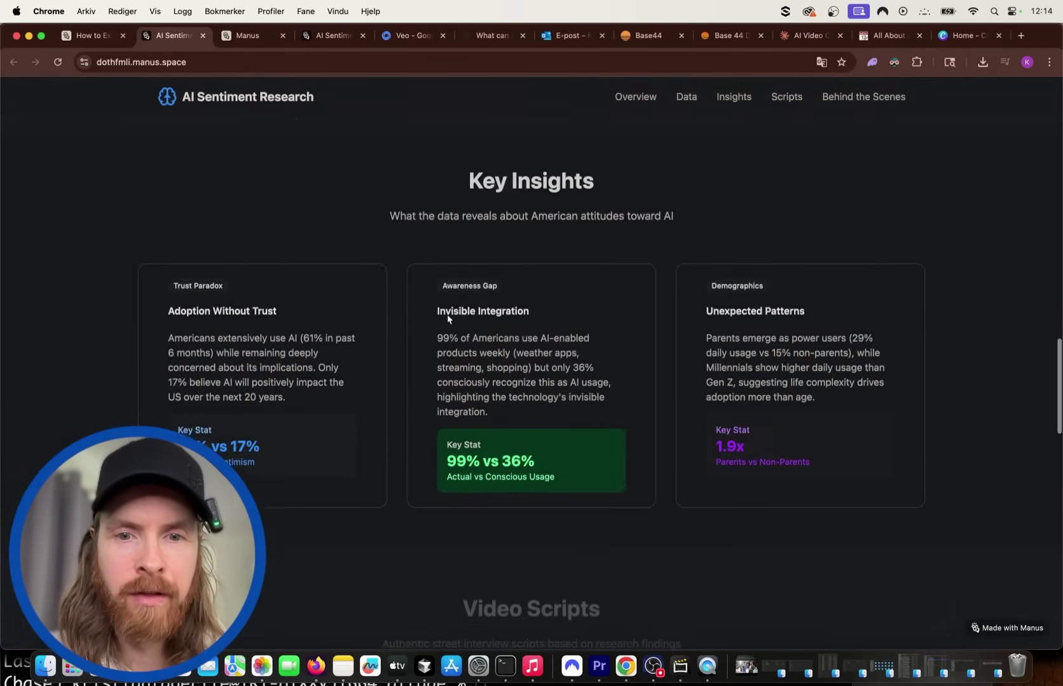
pyautogui.scroll(-3, 447, 318)
pyautogui.scroll(5, 447, 318)
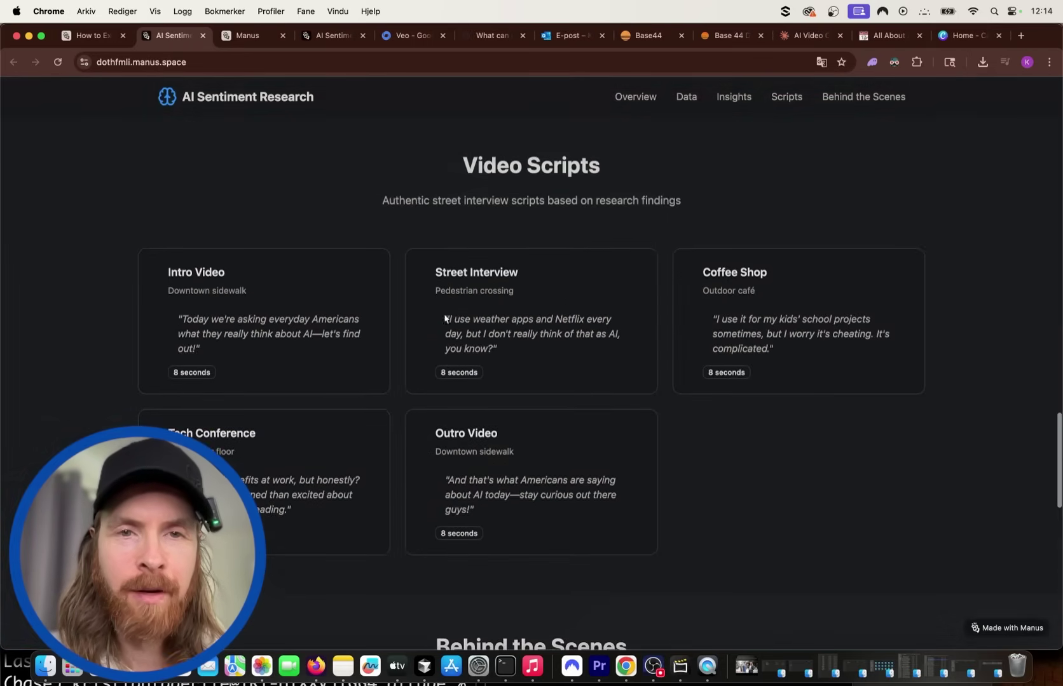
pyautogui.scroll(-3, 499, 378)
pyautogui.scroll(-4, 500, 377)
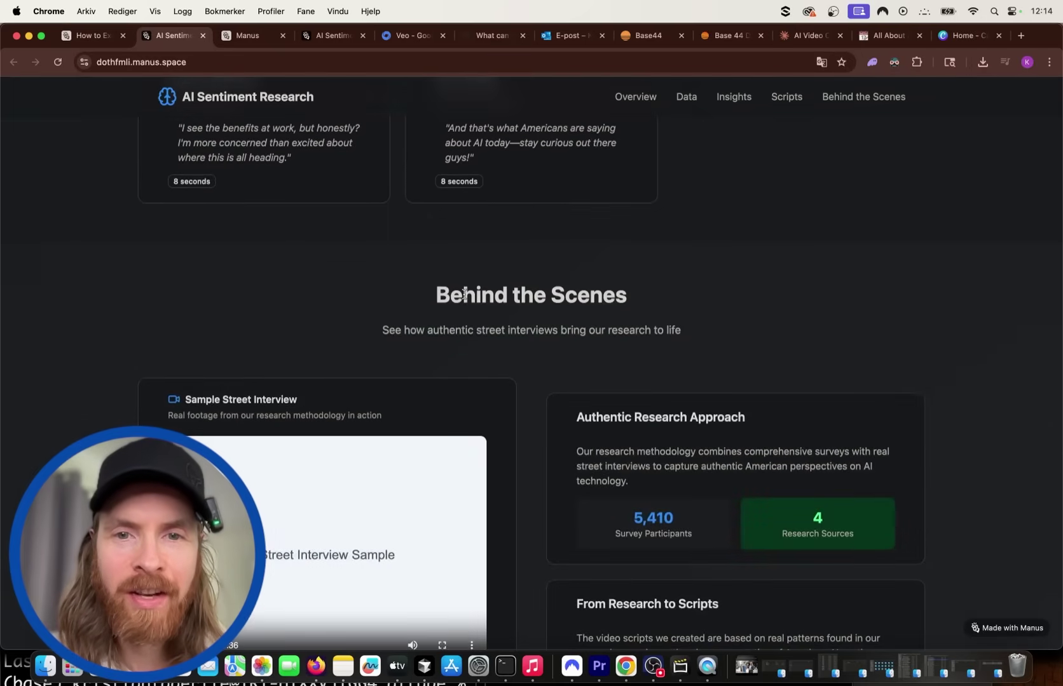
pyautogui.scroll(3, 464, 294)
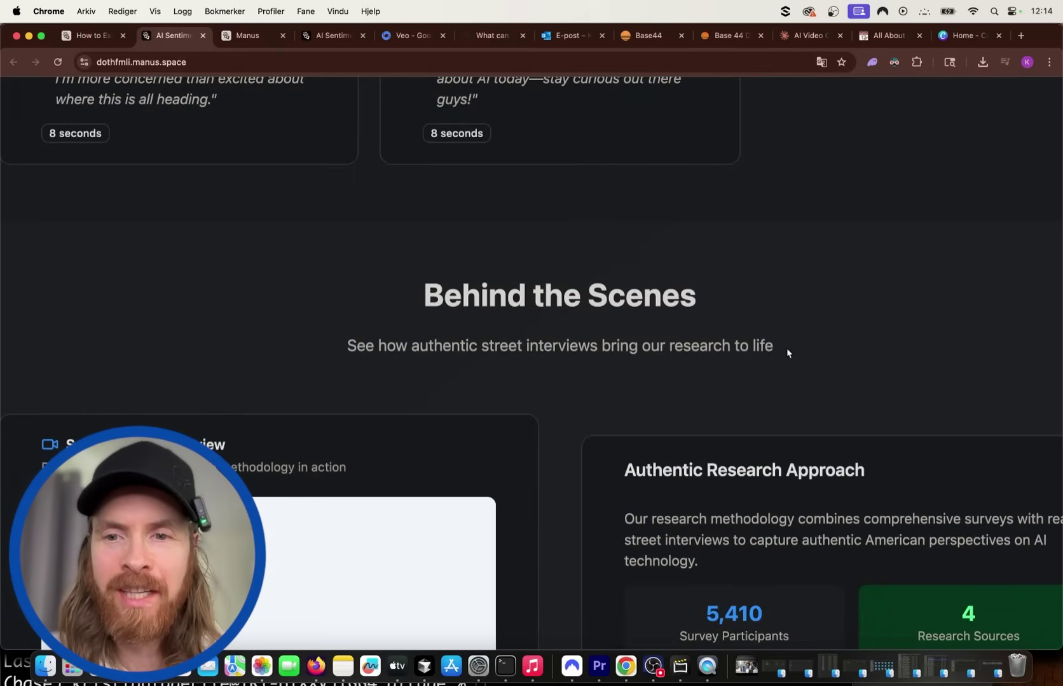
pyautogui.scroll(-3, 699, 375)
pyautogui.scroll(-5, 750, 356)
pyautogui.scroll(-1, 807, 340)
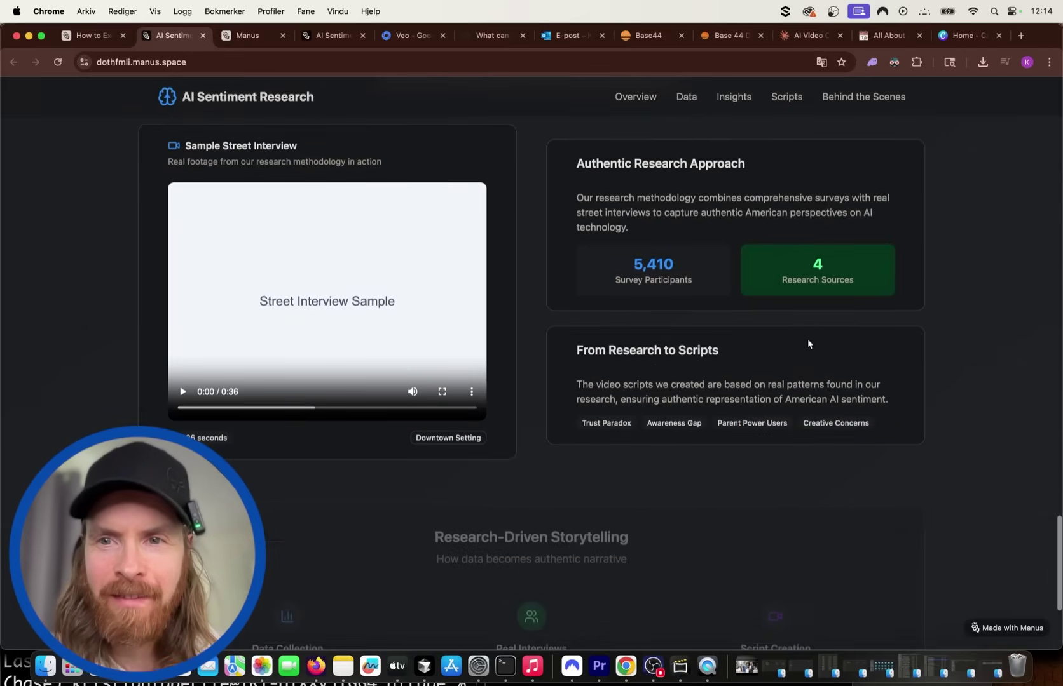
pyautogui.scroll(3, 809, 340)
pyautogui.scroll(3, 810, 341)
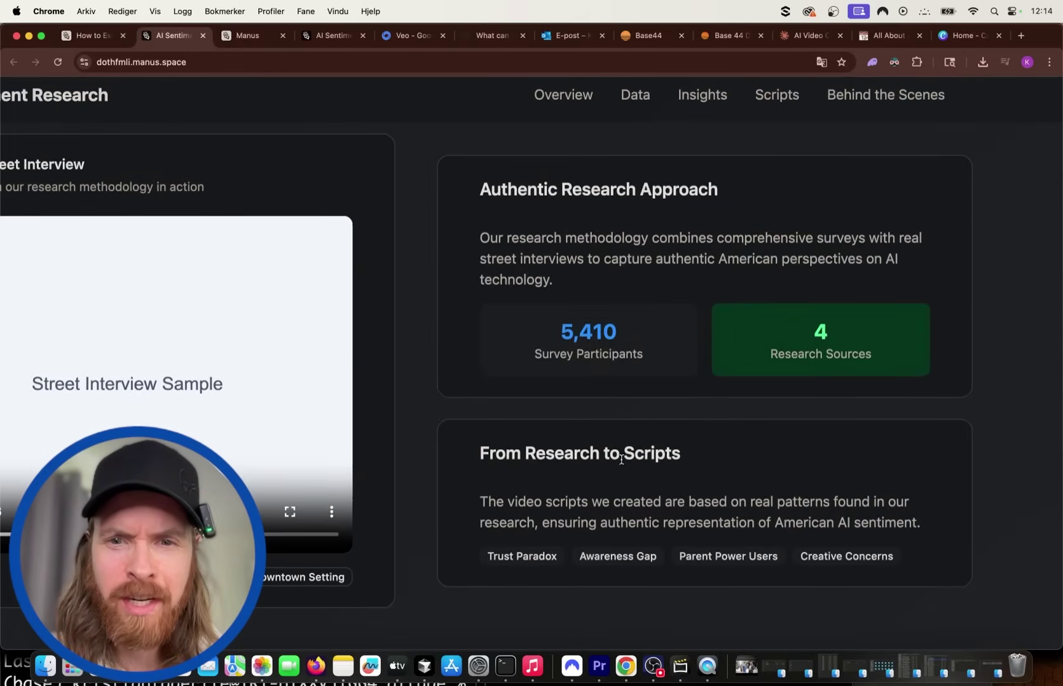
pyautogui.scroll(-3, 674, 456)
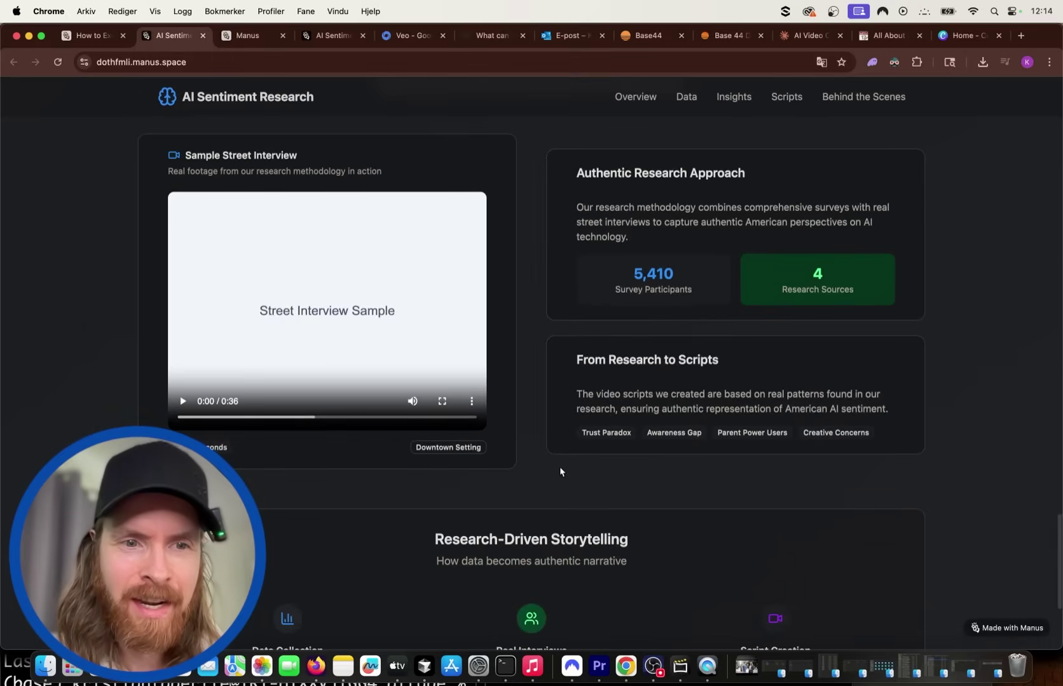
pyautogui.scroll(-4, 561, 471)
pyautogui.scroll(6, 561, 471)
pyautogui.scroll(3, 477, 472)
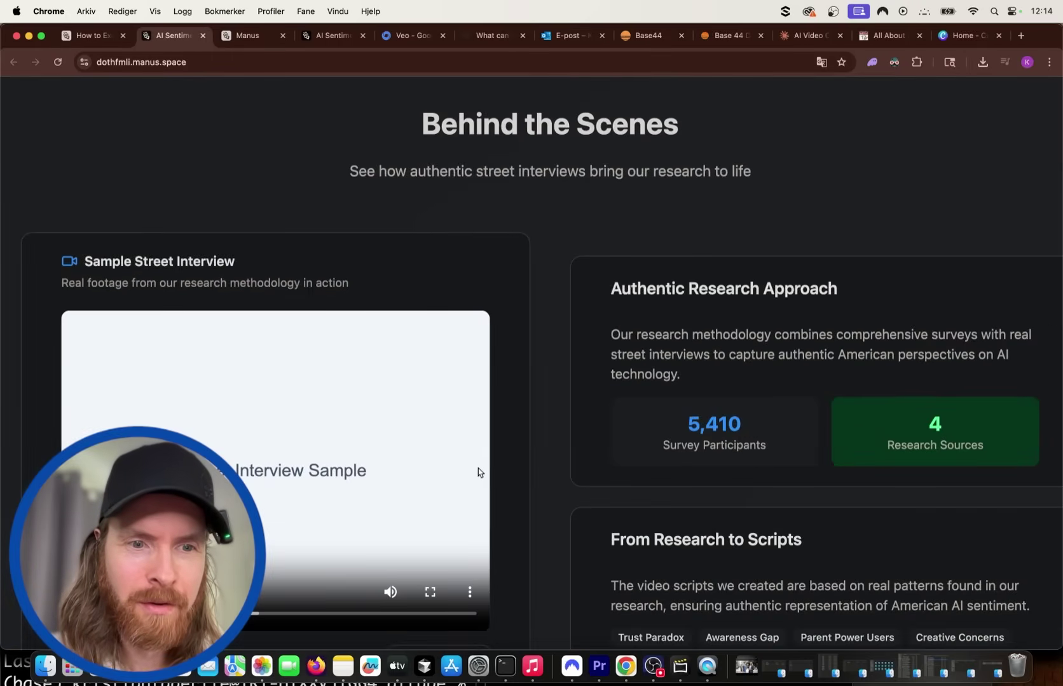
pyautogui.scroll(-2, 478, 471)
pyautogui.hscroll(-3, 478, 472)
# - Play the Sample Street Interview video, jump to Behind the Scenes, then return to the Manus chat
pyautogui.click(477, 473)
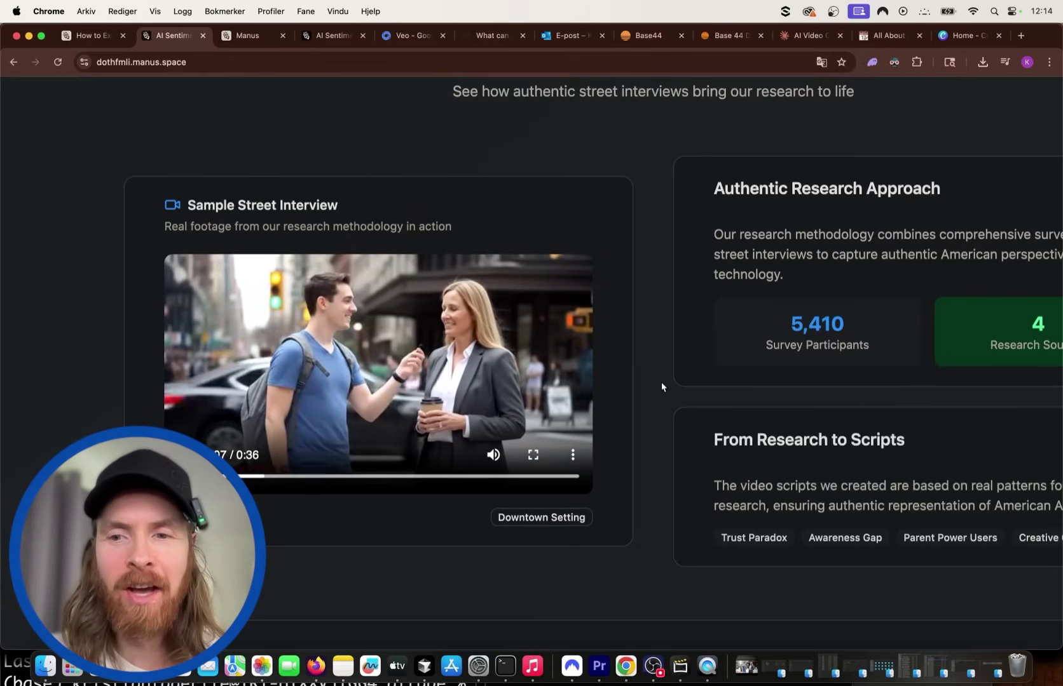
pyautogui.scroll(-3, 661, 382)
pyautogui.click(876, 109)
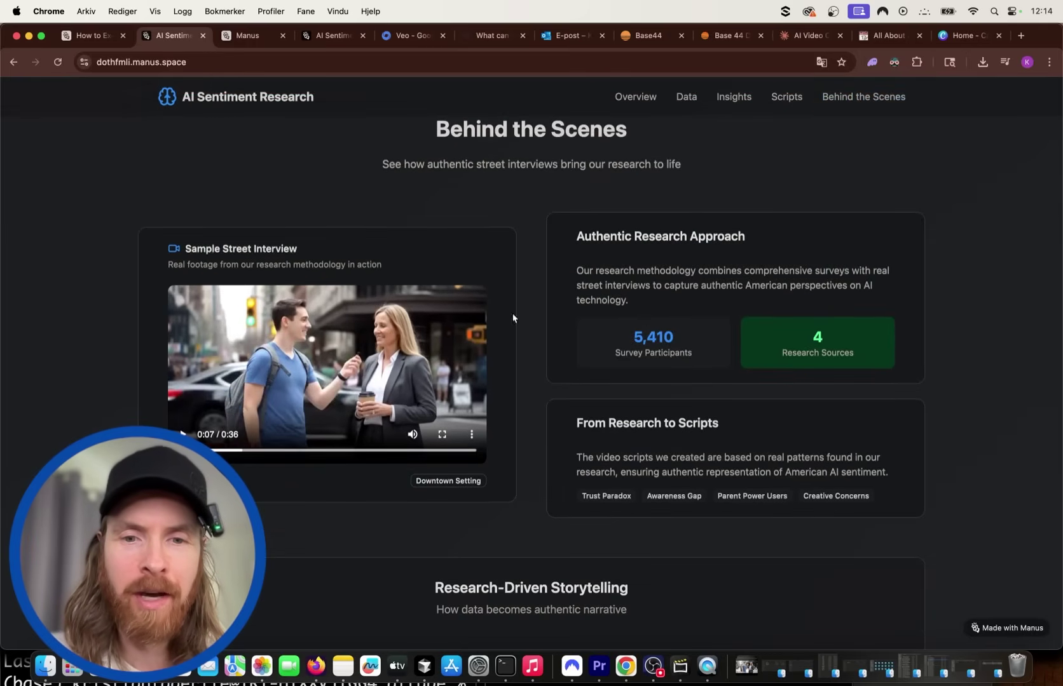
pyautogui.scroll(-4, 479, 380)
pyautogui.scroll(20, 483, 301)
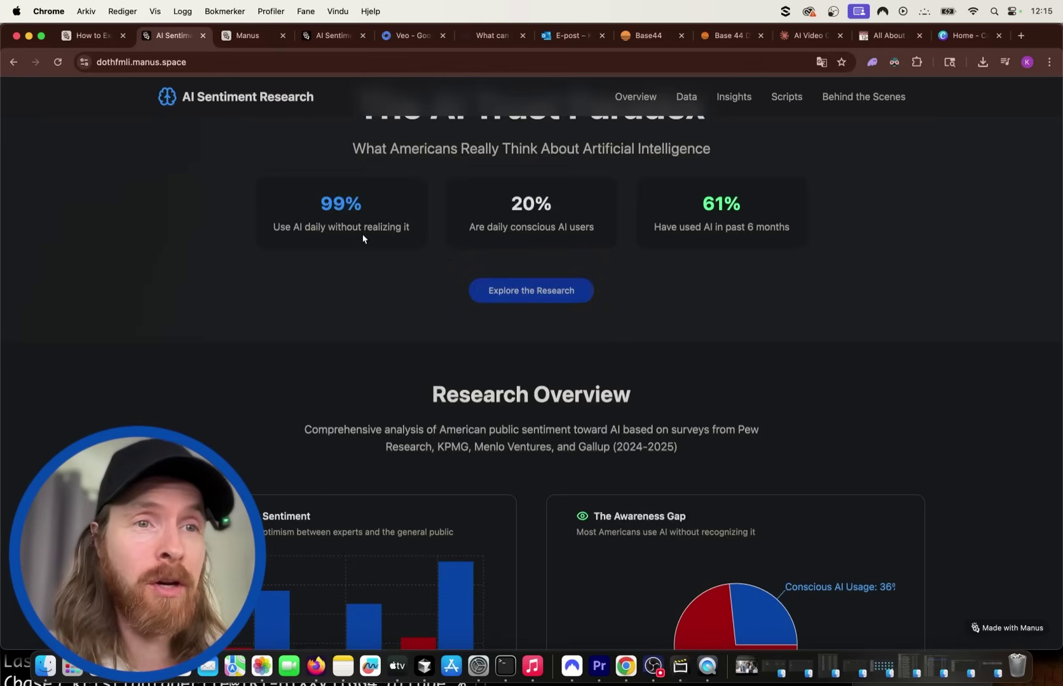
pyautogui.press('super+1')
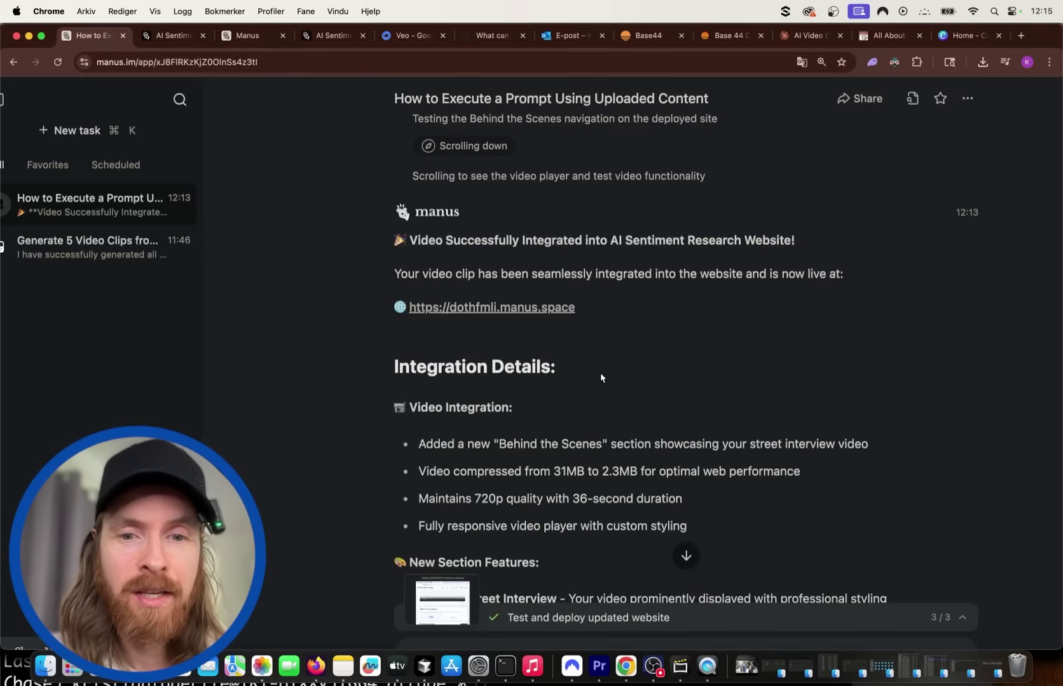
# - Review the final task summary and the live research site, then go to the Manus home page
pyautogui.scroll(-10, 600, 373)
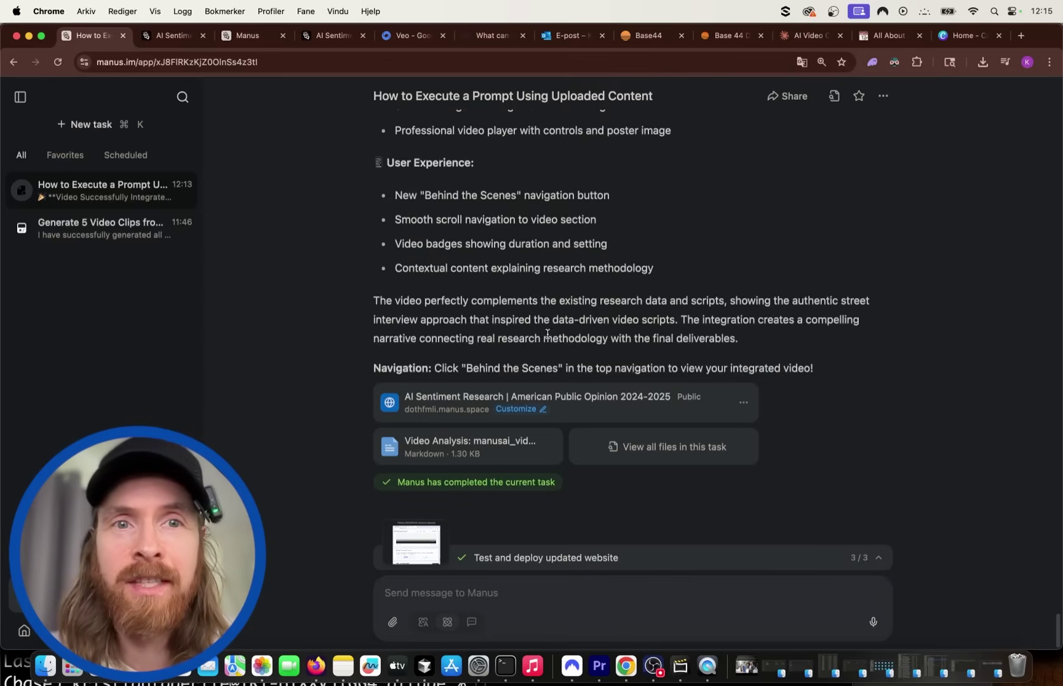
pyautogui.press('super+2')
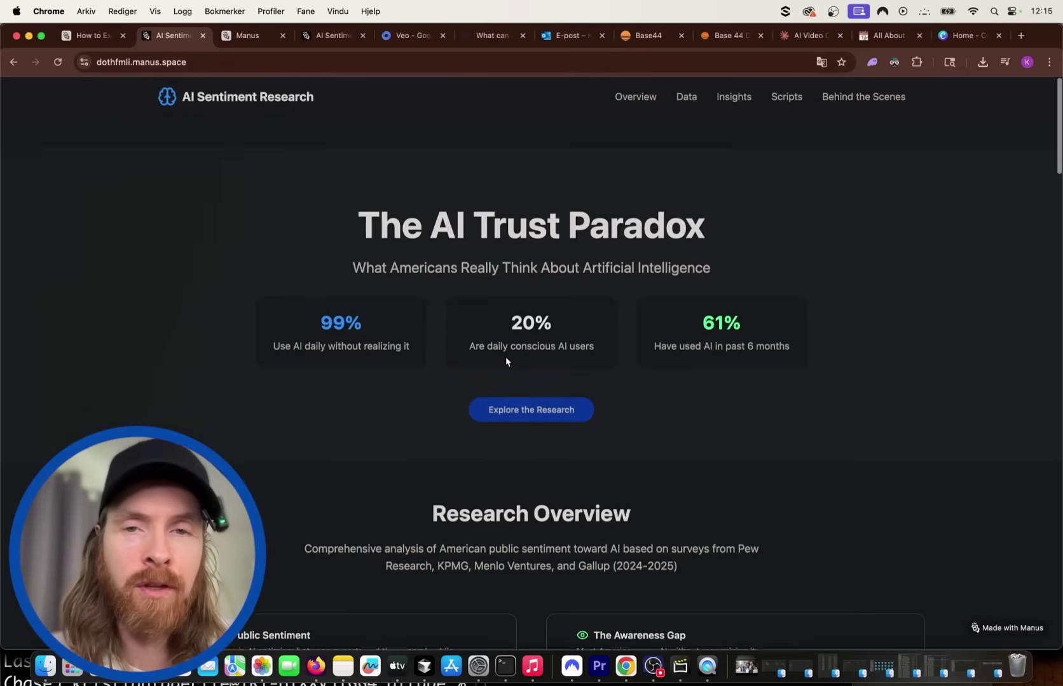
pyautogui.scroll(-20, 506, 361)
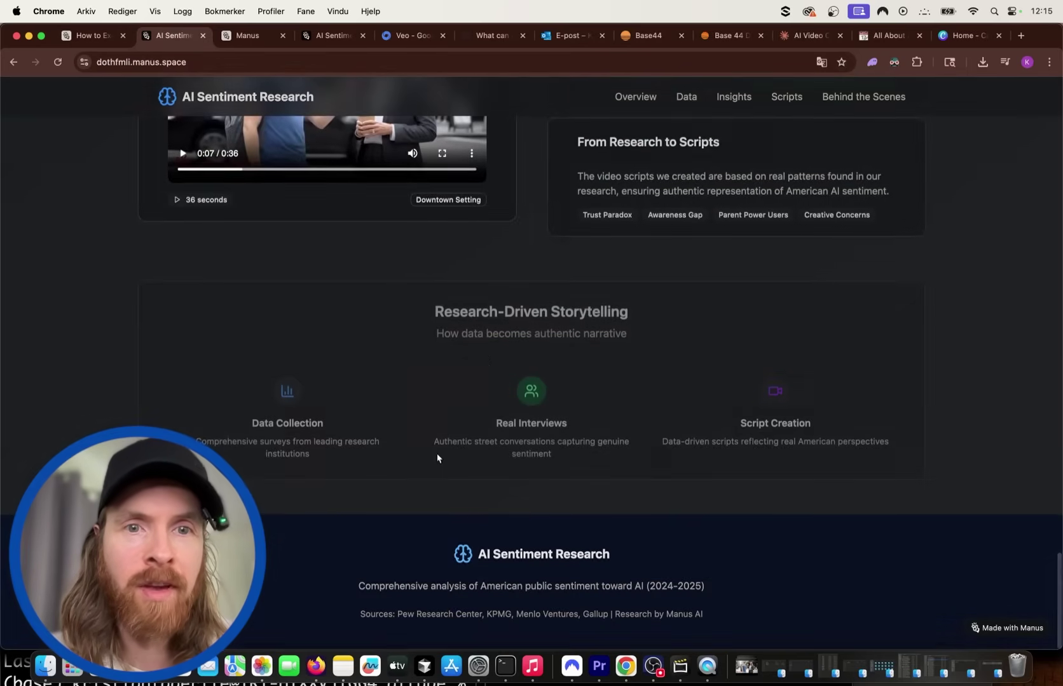
pyautogui.scroll(20, 437, 457)
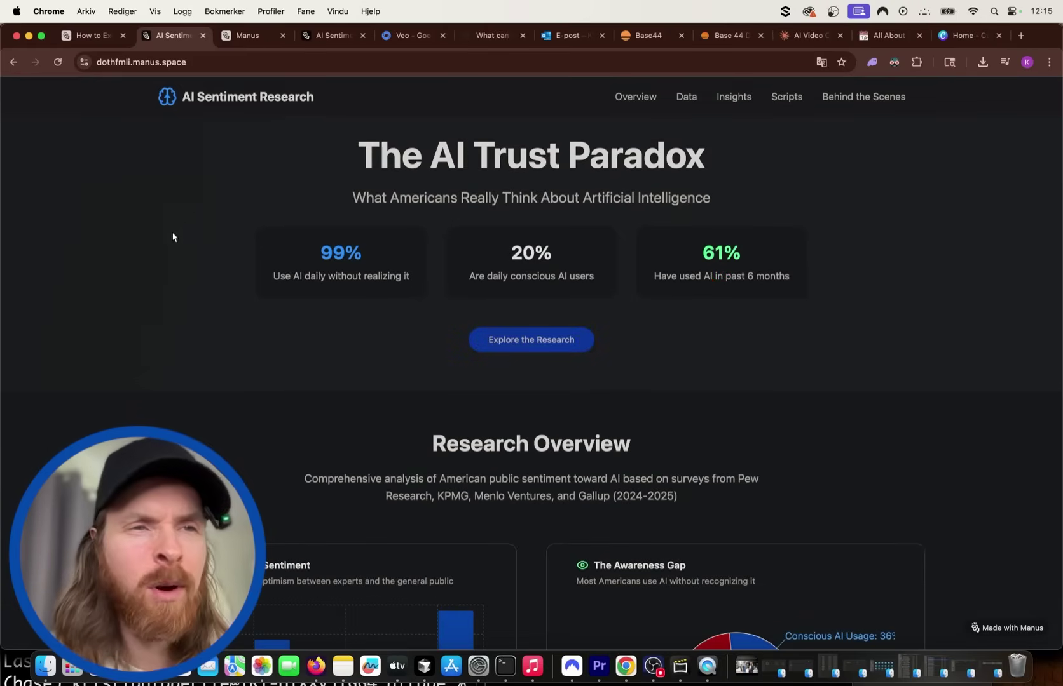
pyautogui.click(101, 44)
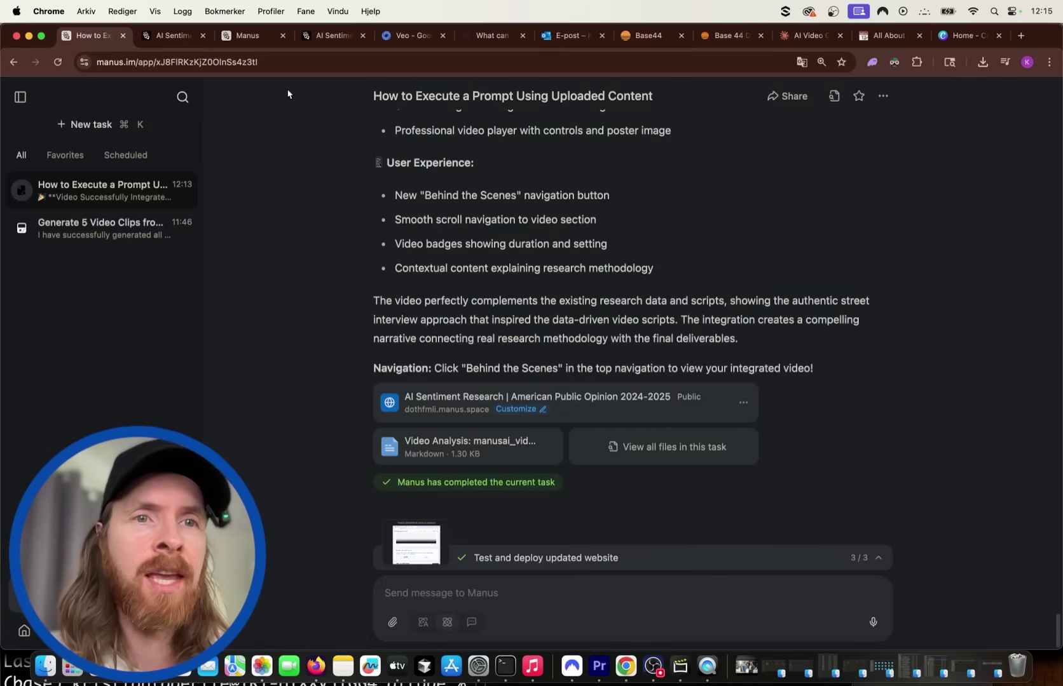
pyautogui.click(251, 36)
# - Browse the featured use-case cards, then open the 'What can Manus' video generation feature do?' article
pyautogui.scroll(-15, 414, 301)
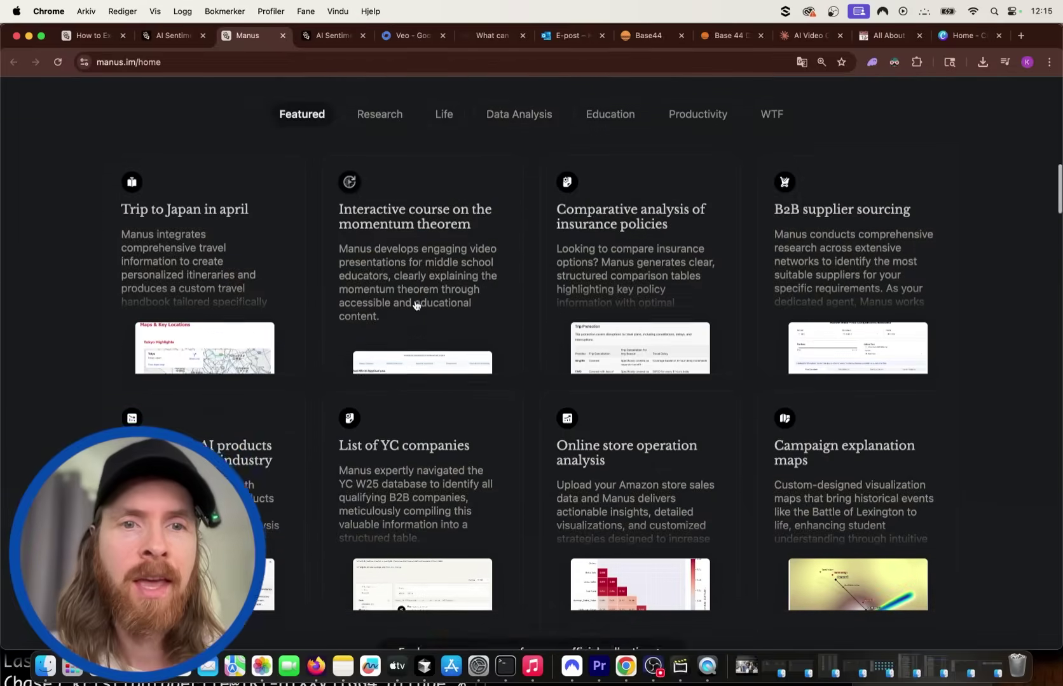
pyautogui.scroll(5, 414, 301)
pyautogui.scroll(3, 341, 298)
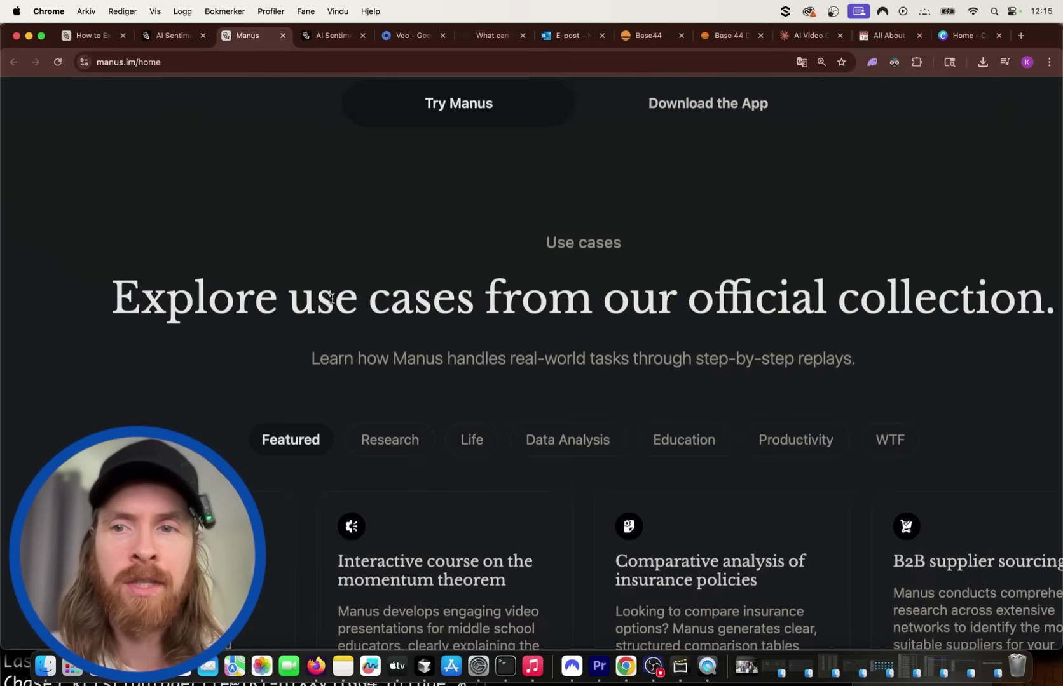
pyautogui.hscroll(3, 435, 353)
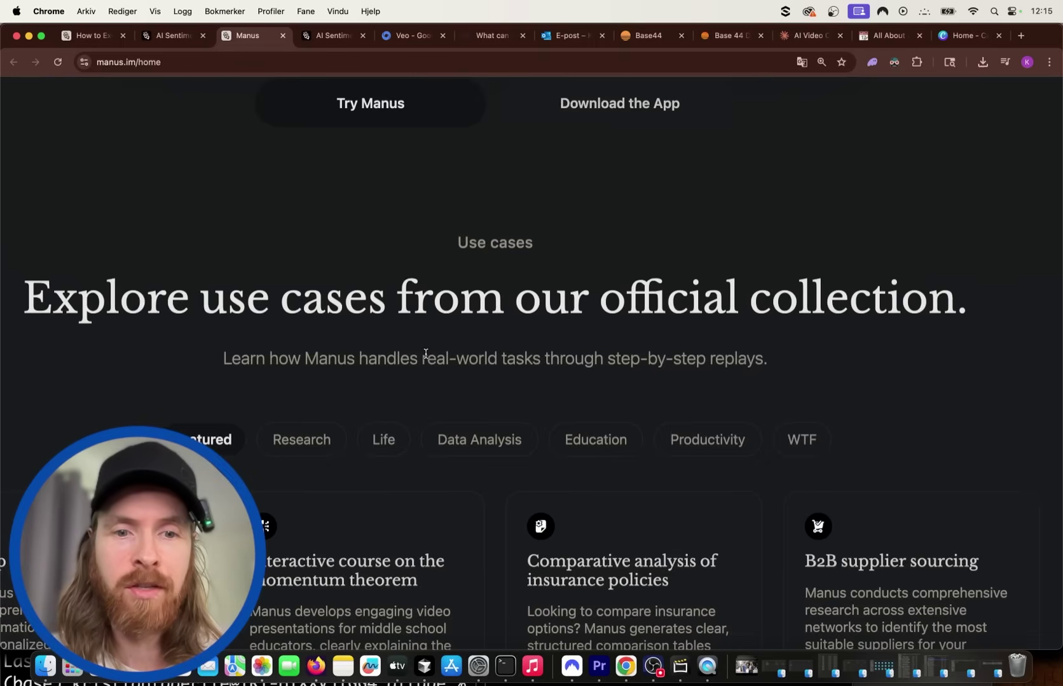
pyautogui.scroll(-1, 482, 349)
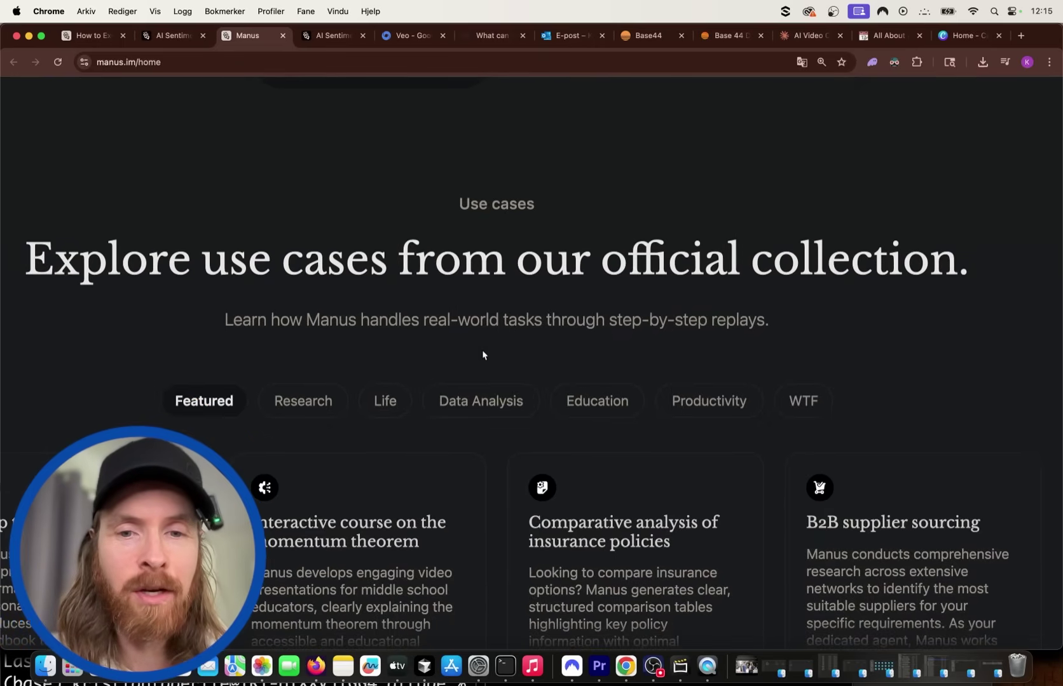
pyautogui.scroll(-3, 482, 354)
pyautogui.scroll(-5, 483, 354)
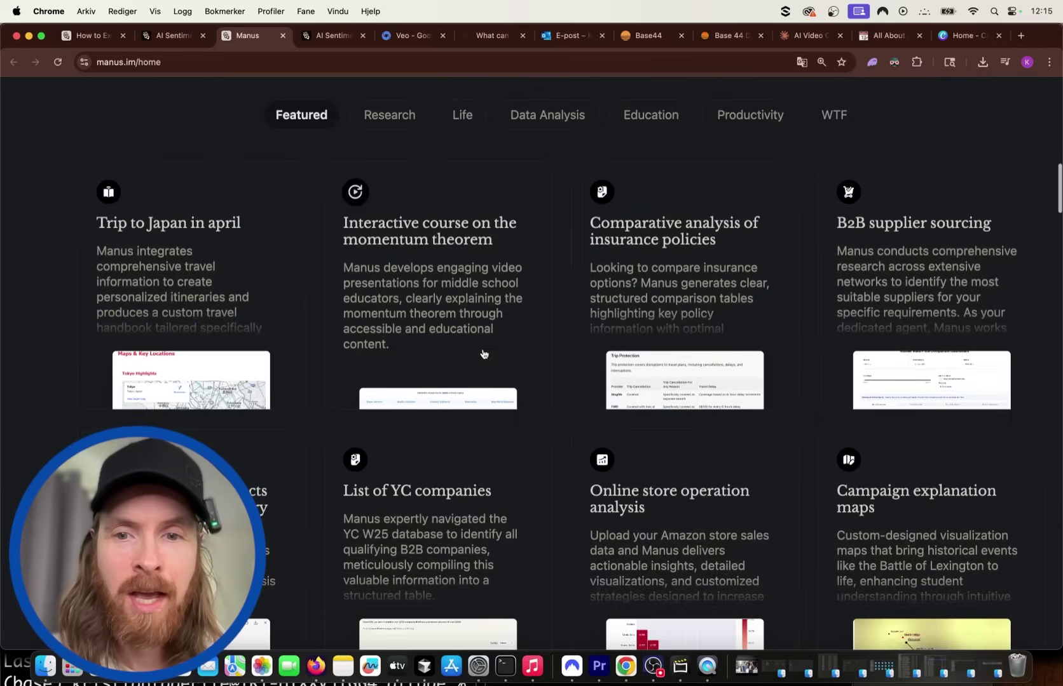
pyautogui.scroll(-6, 483, 354)
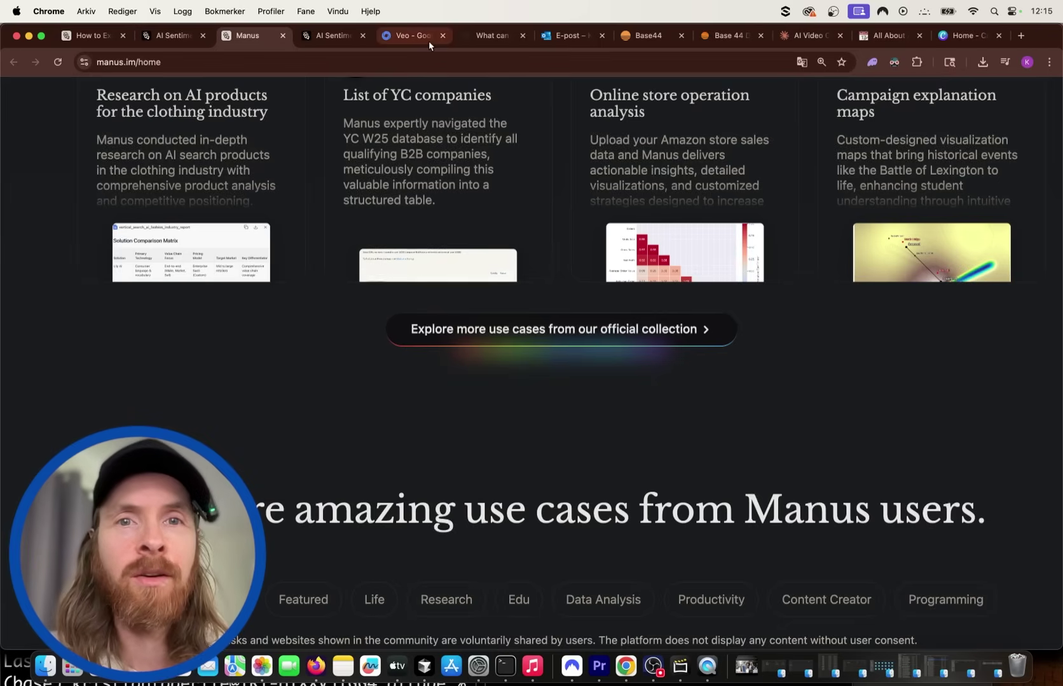
pyautogui.click(486, 37)
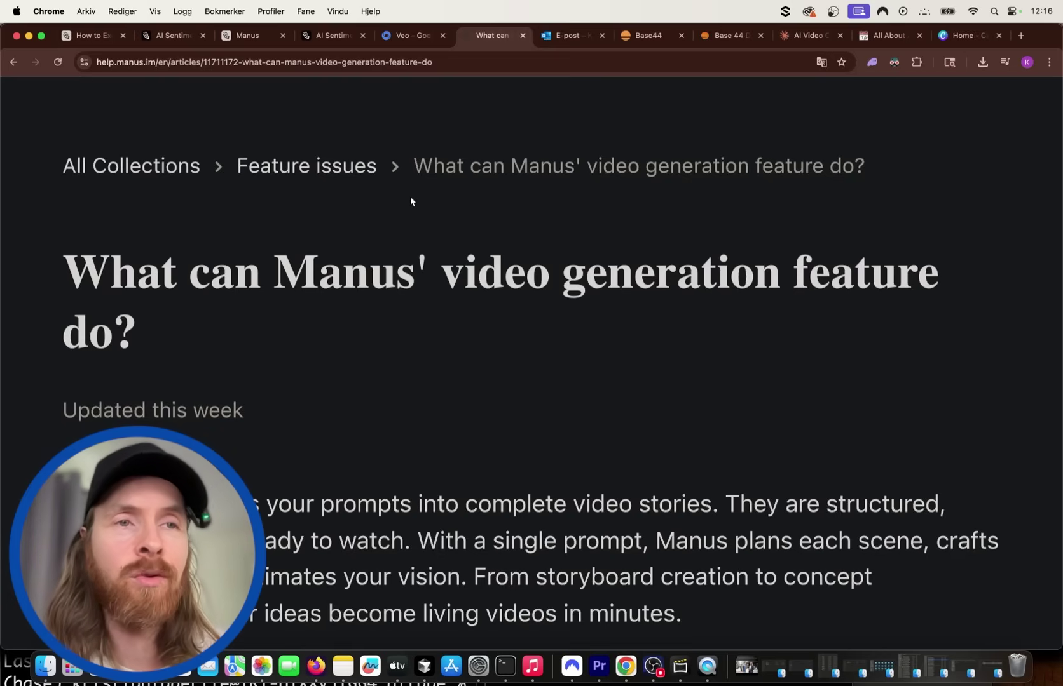
# - Recheck the Behind the Scenes video on the deployed AI Sentiment research site
pyautogui.click(176, 36)
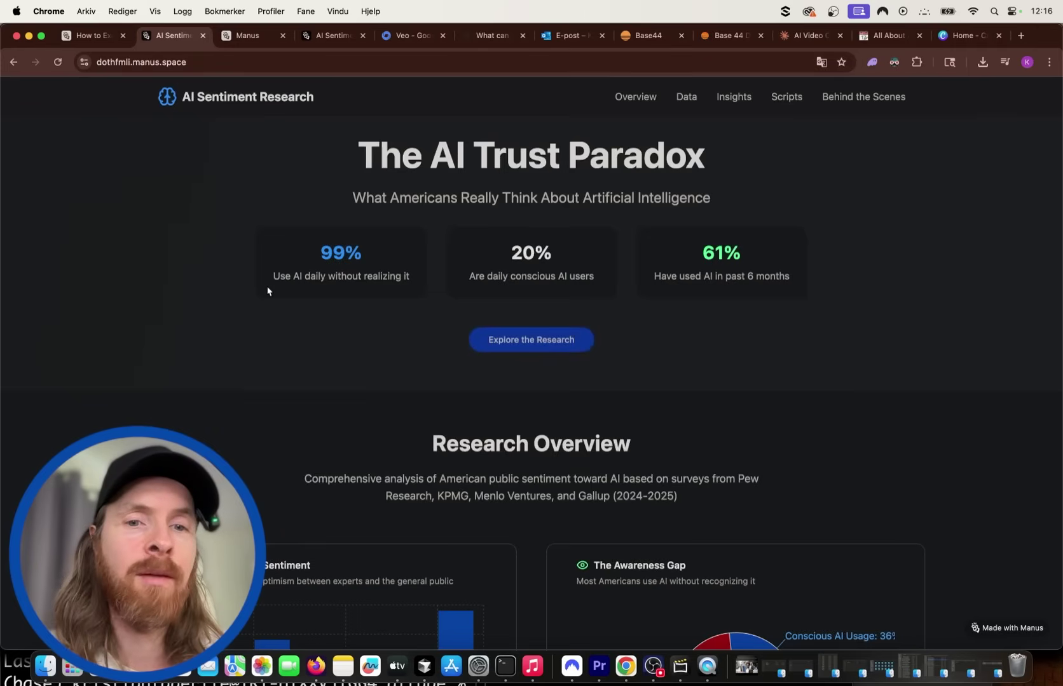
pyautogui.scroll(-20, 268, 291)
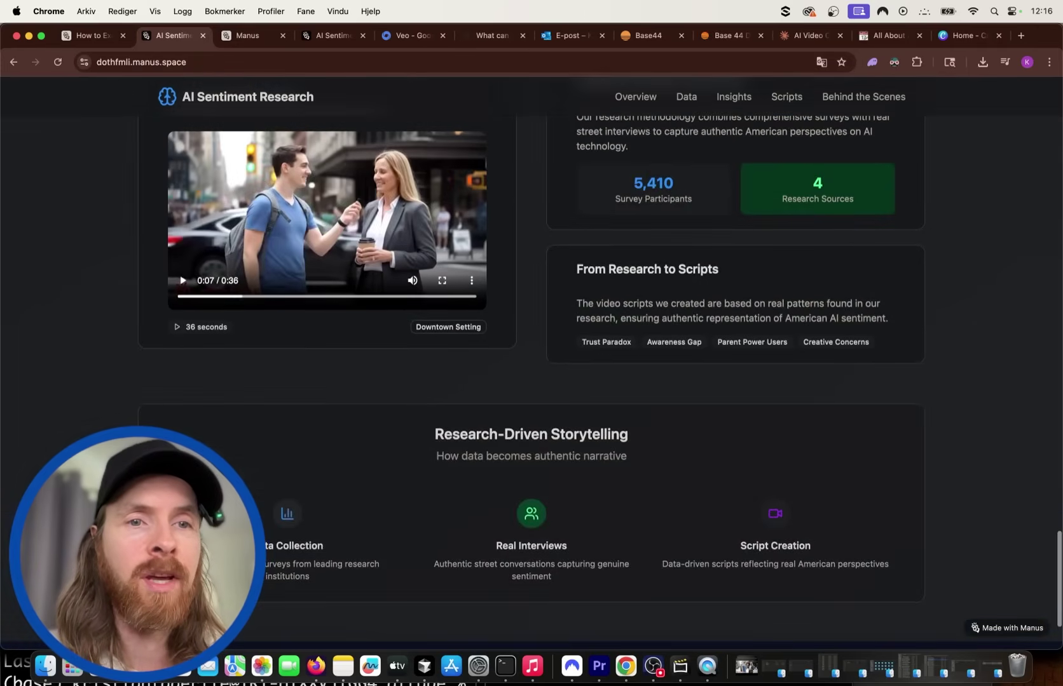
pyautogui.scroll(5, 86, 407)
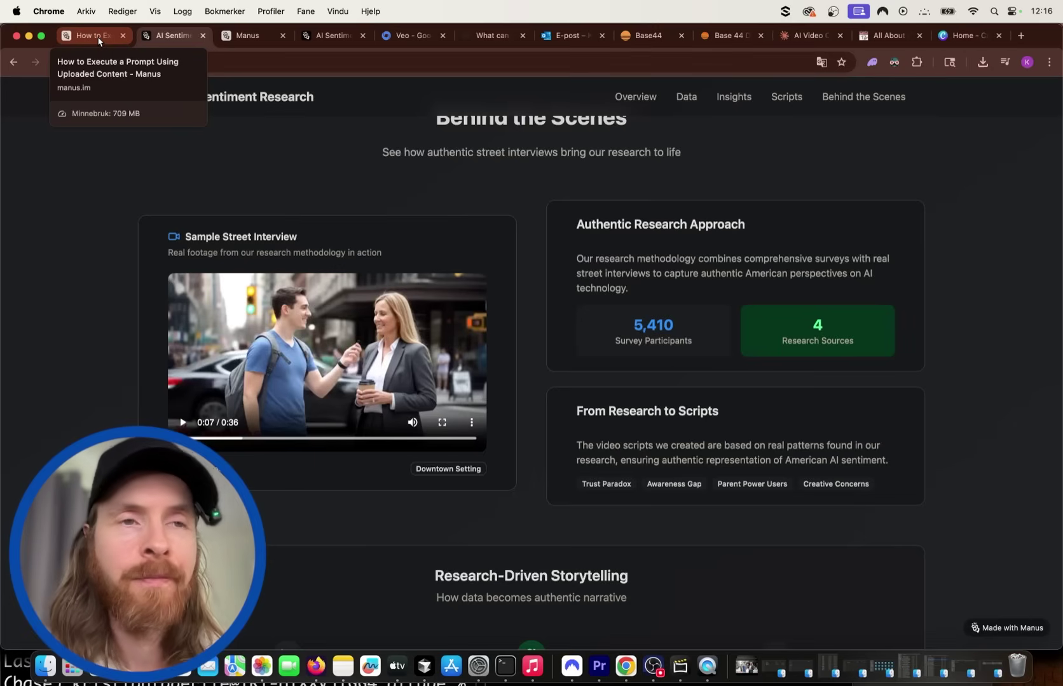
# - Go via the task chat to the Manus home page with its 'Leave it to Manus' introduction video
pyautogui.click(98, 40)
pyautogui.click(251, 37)
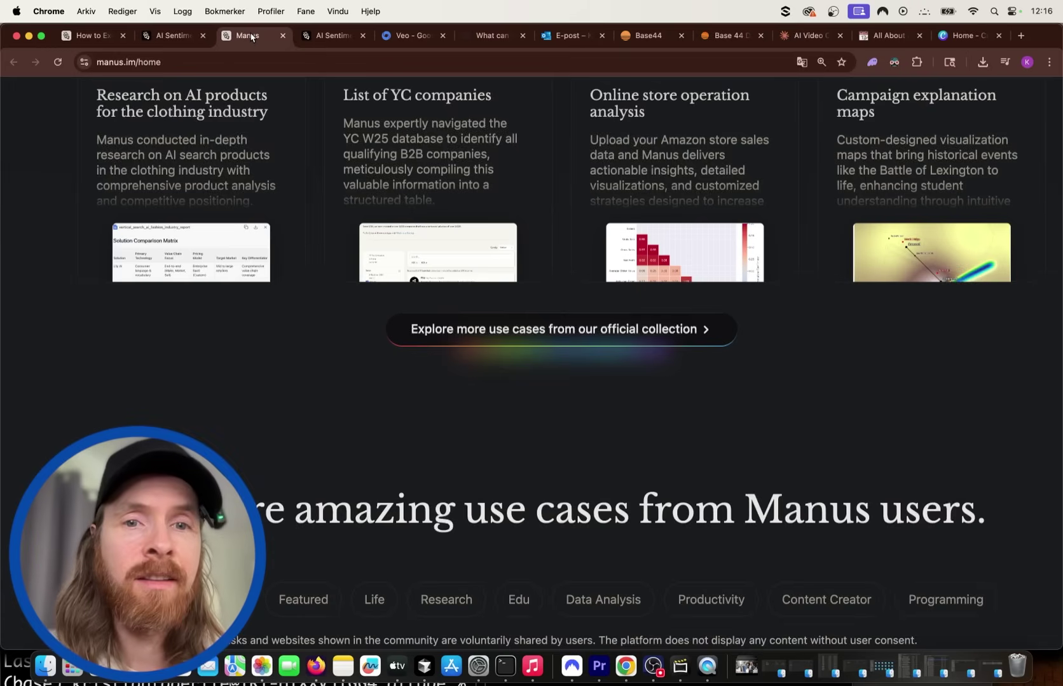
pyautogui.scroll(10, 367, 396)
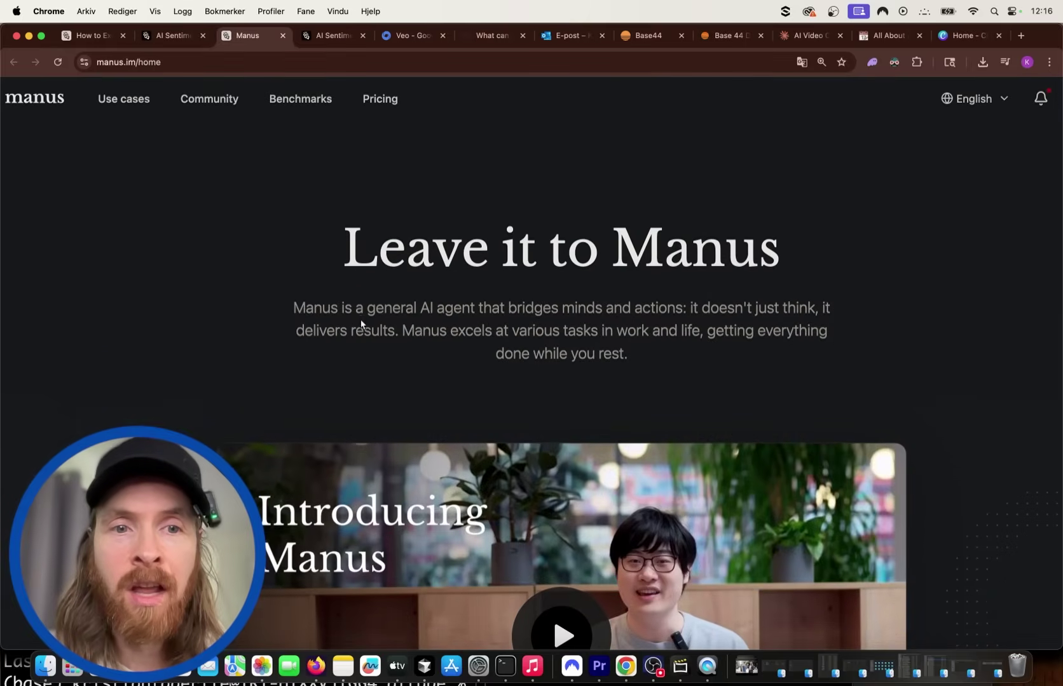
pyautogui.scroll(-2, 199, 316)
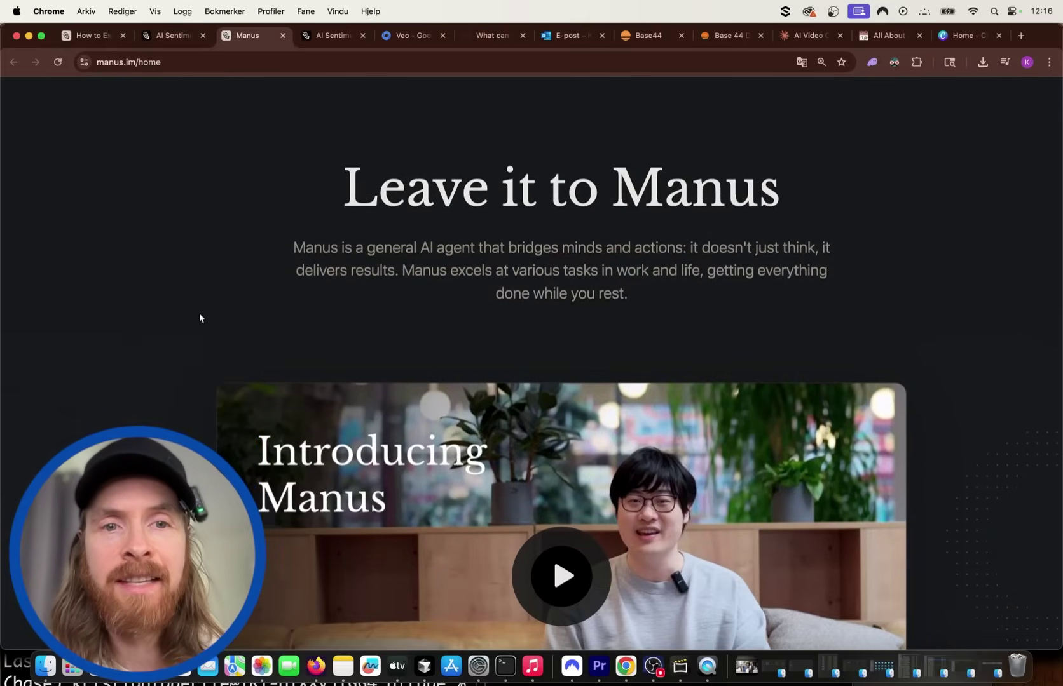